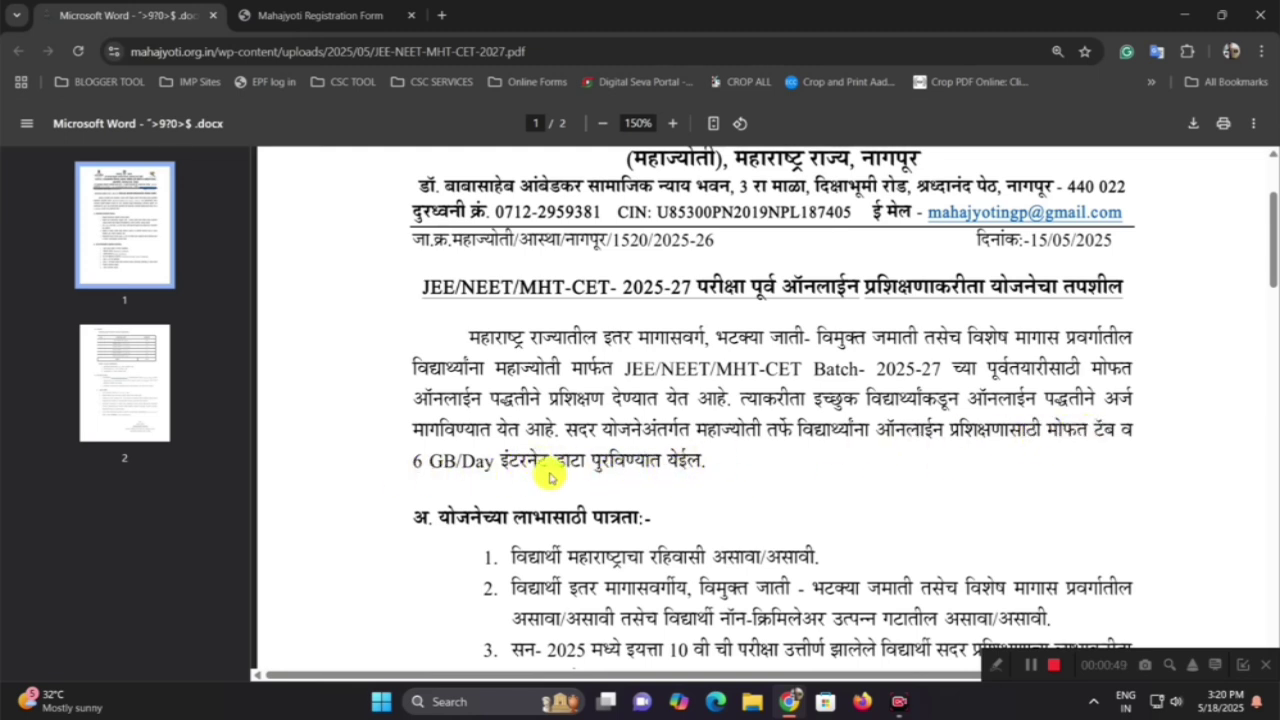
Step: Review the JEE/NEET/MHT-CET 2025-27 training notice for its eligibility conditions and the documents required for the application
{"action": "scroll", "coordinate": [549, 478], "scroll_direction": "down", "scroll_amount": 3}
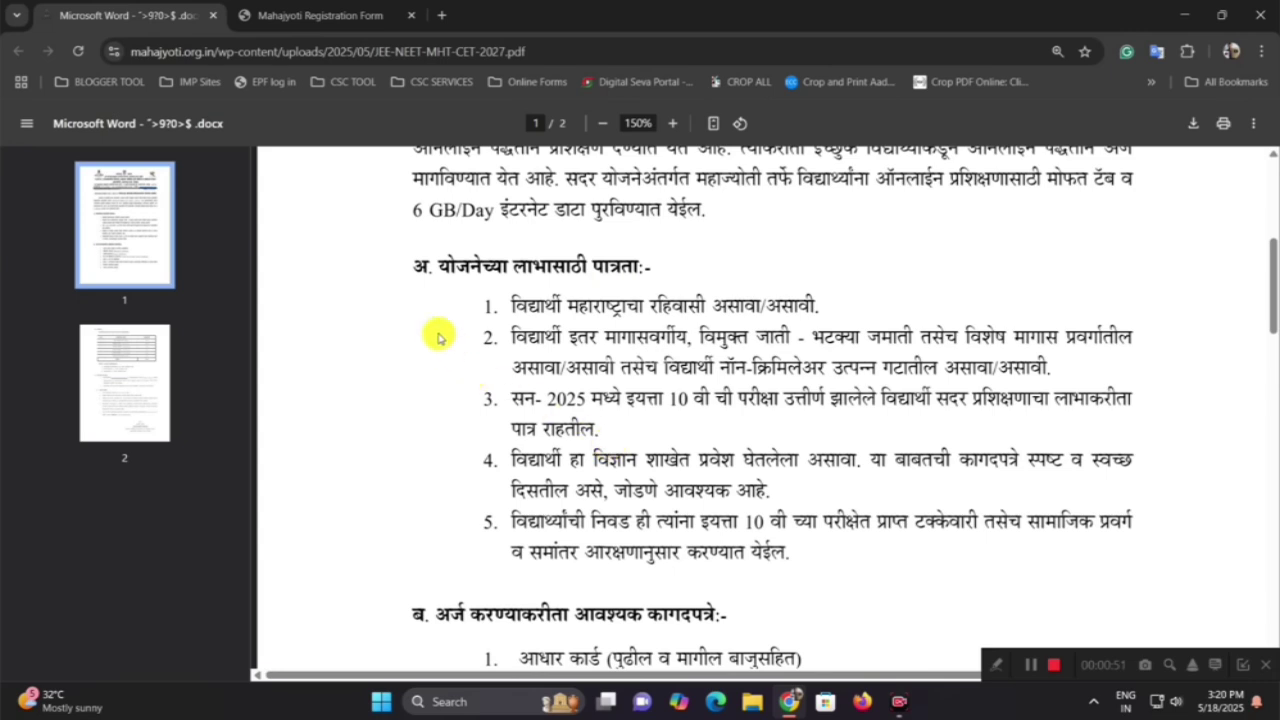
{"action": "scroll", "coordinate": [457, 266], "scroll_direction": "up", "scroll_amount": 1}
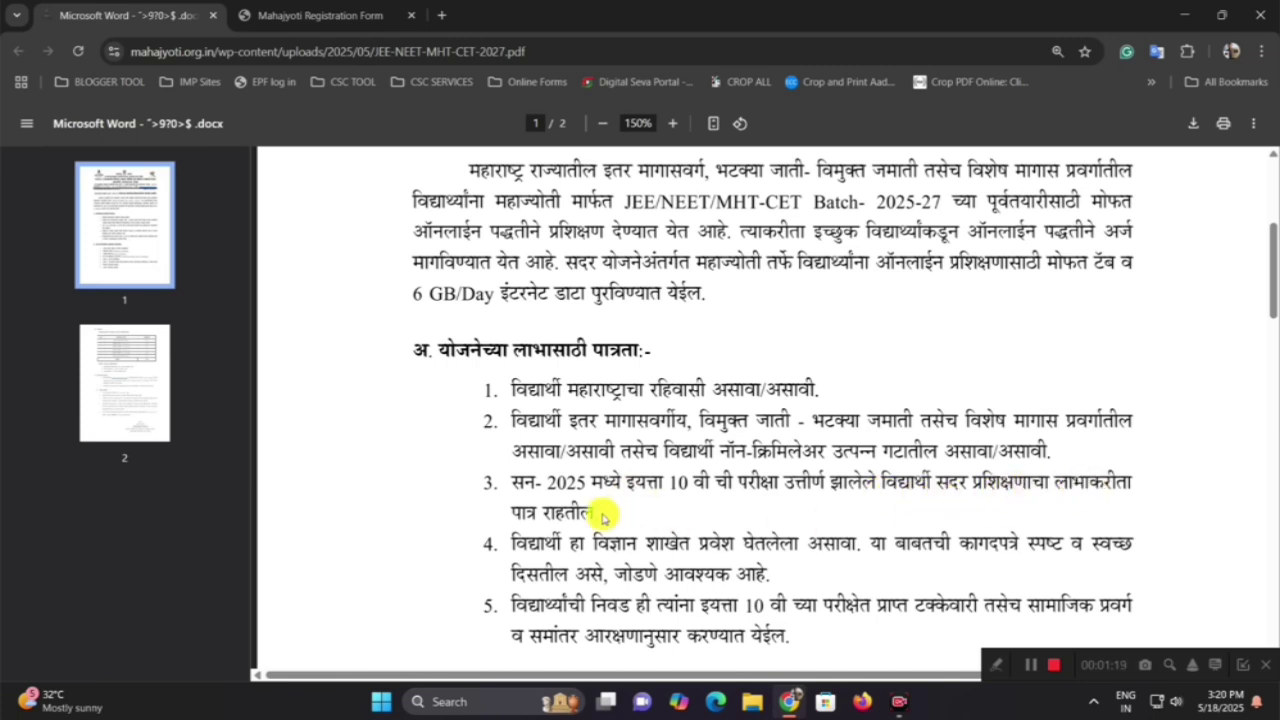
{"action": "scroll", "coordinate": [601, 525], "scroll_direction": "down", "scroll_amount": 1}
{"action": "scroll", "coordinate": [589, 495], "scroll_direction": "up", "scroll_amount": 1}
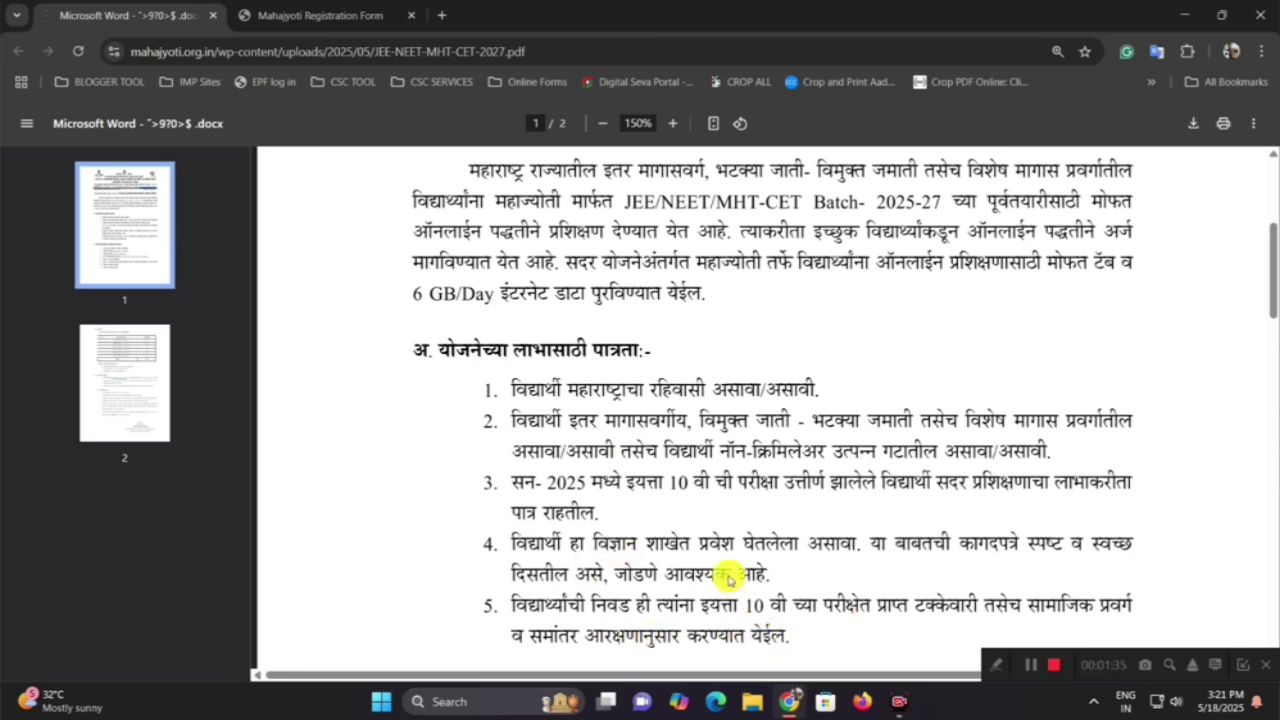
{"action": "scroll", "coordinate": [651, 523], "scroll_direction": "down", "scroll_amount": 3}
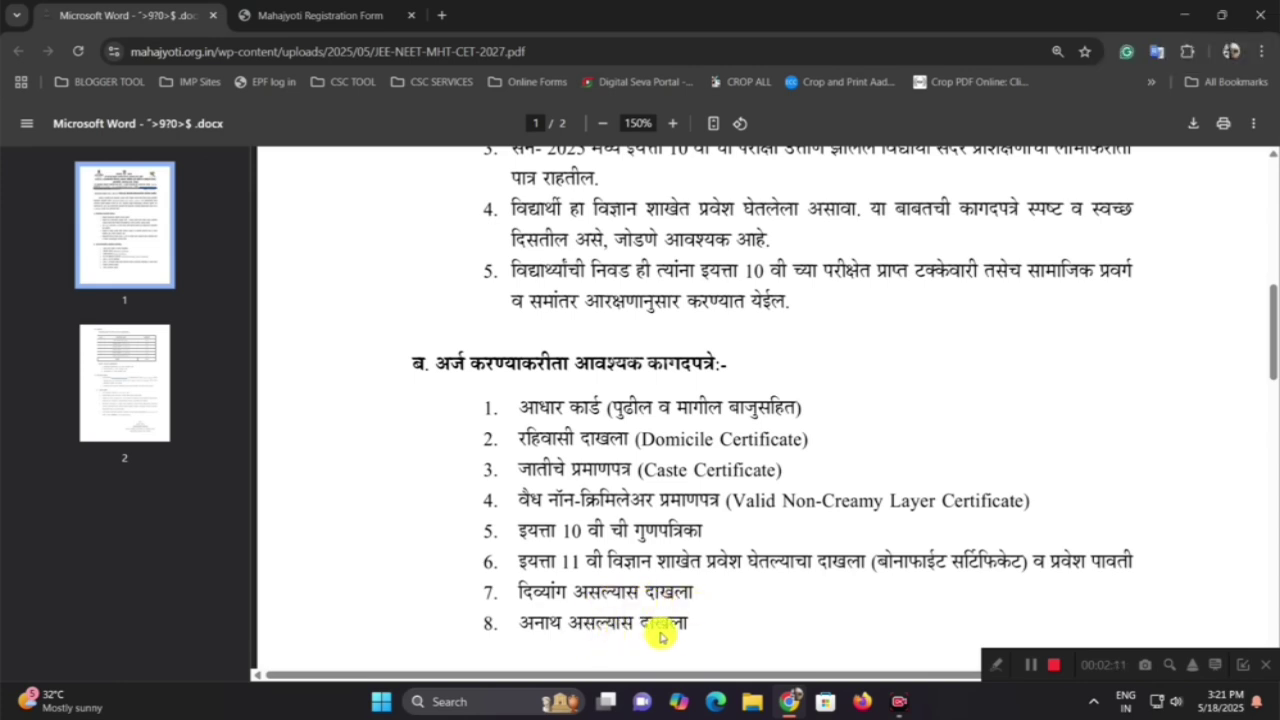
Step: Examine the notice's second page for category reservations, application instructions, terms and conditions, and contact details
{"action": "scroll", "coordinate": [651, 628], "scroll_direction": "down", "scroll_amount": 8}
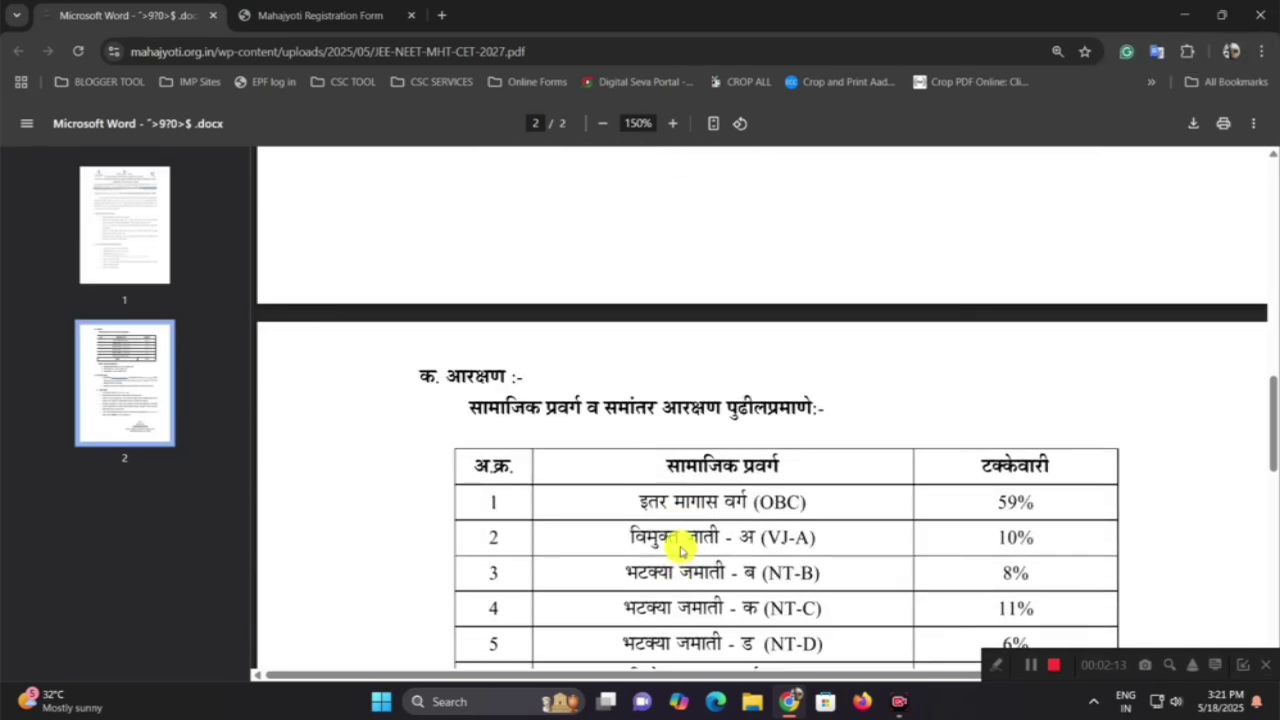
{"action": "scroll", "coordinate": [684, 544], "scroll_direction": "down", "scroll_amount": 2}
{"action": "scroll", "coordinate": [603, 314], "scroll_direction": "down", "scroll_amount": 3}
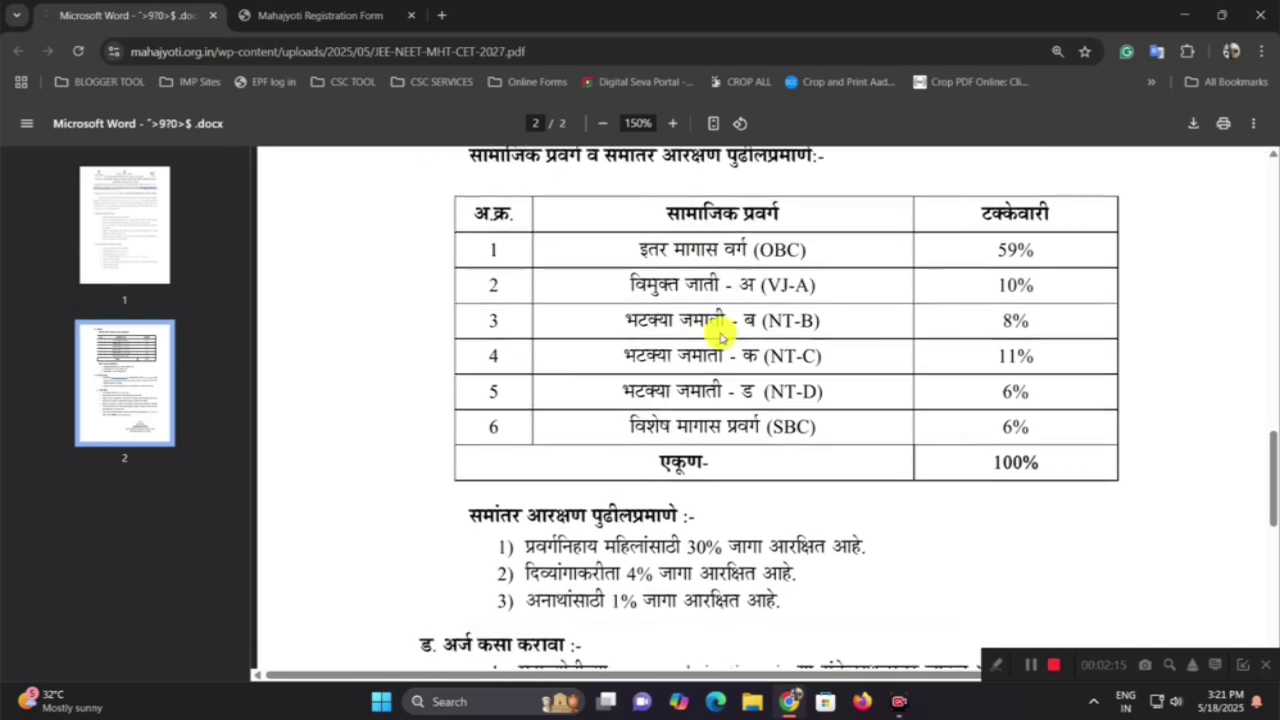
{"action": "scroll", "coordinate": [795, 370], "scroll_direction": "down", "scroll_amount": 1}
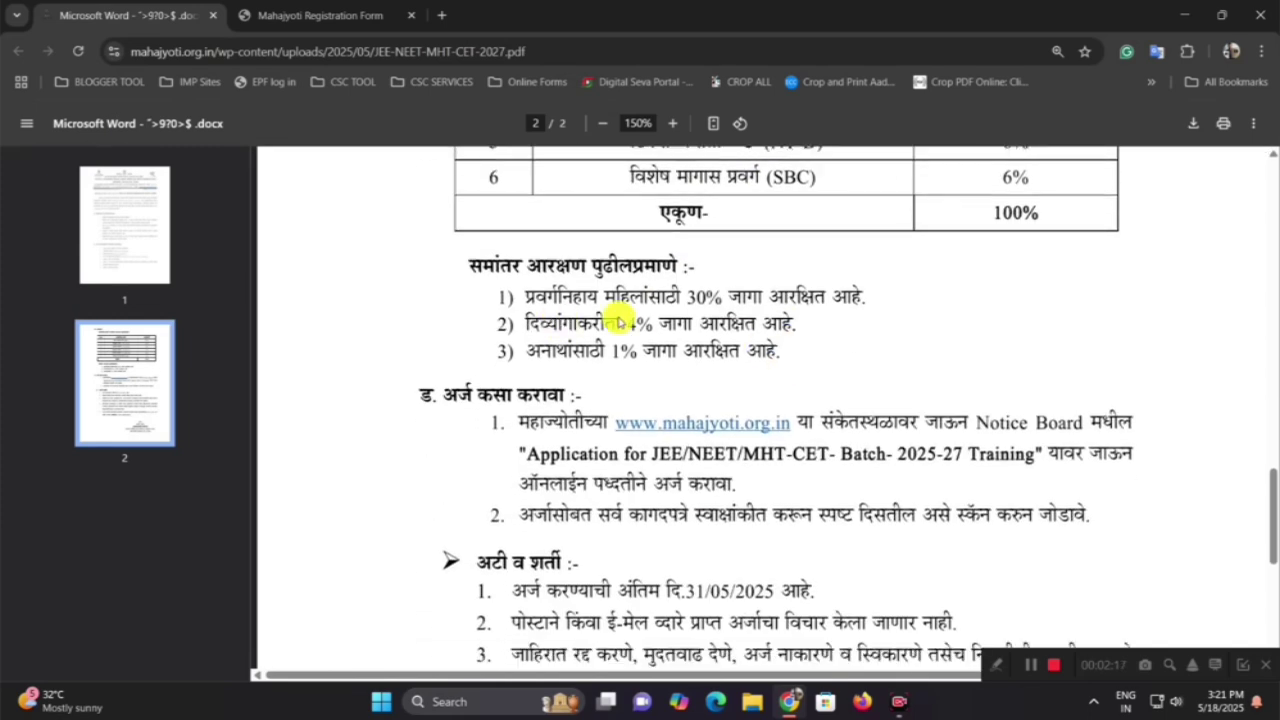
{"action": "scroll", "coordinate": [672, 356], "scroll_direction": "down", "scroll_amount": 1}
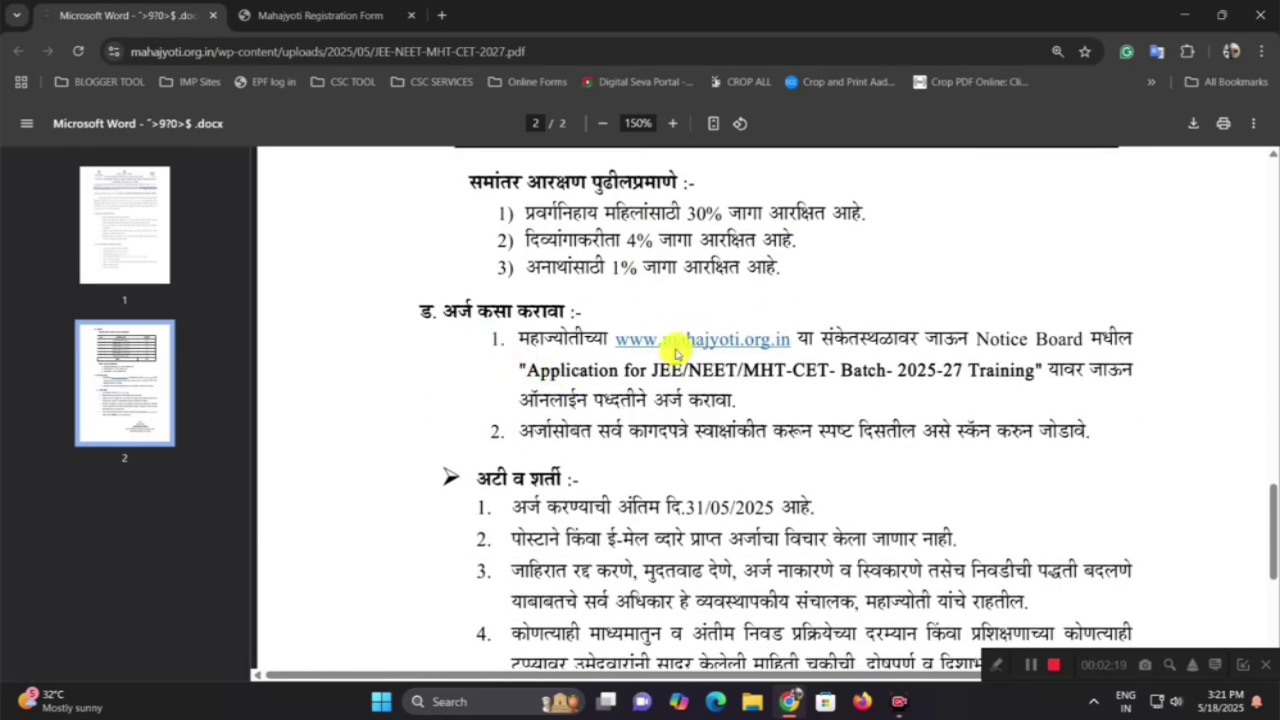
{"action": "scroll", "coordinate": [762, 357], "scroll_direction": "down", "scroll_amount": 2}
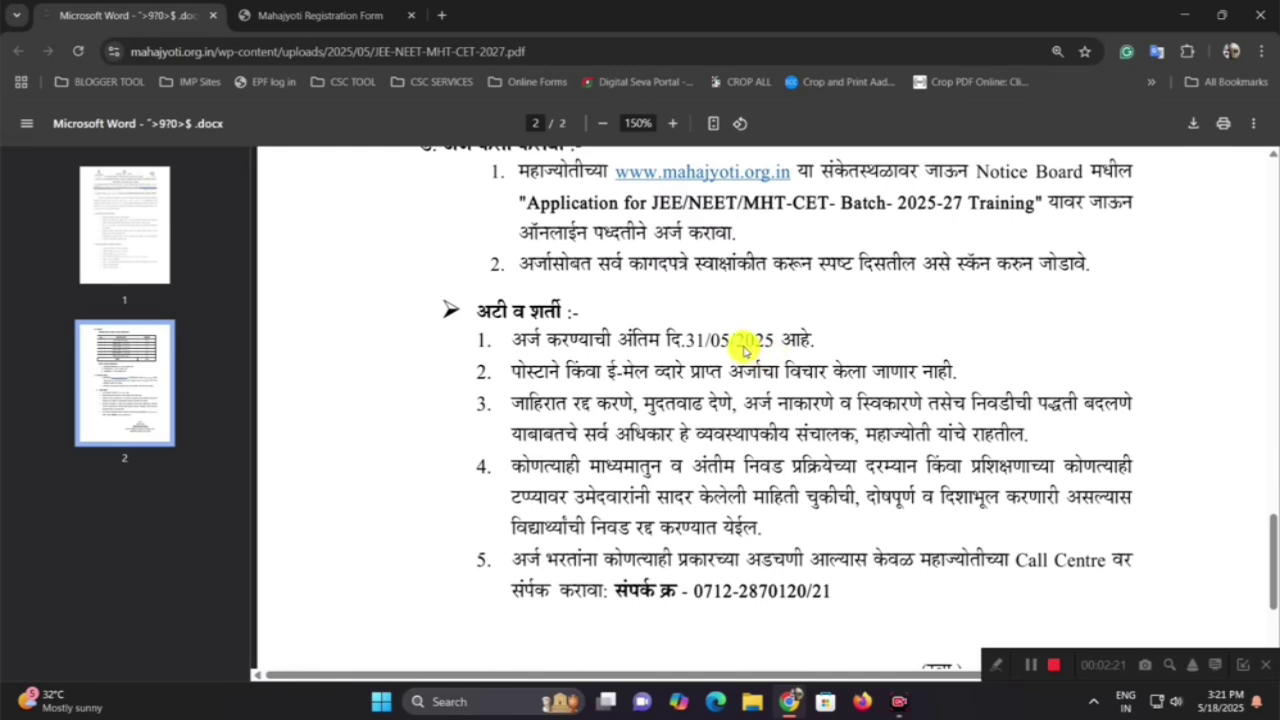
{"action": "scroll", "coordinate": [550, 335], "scroll_direction": "down", "scroll_amount": 1}
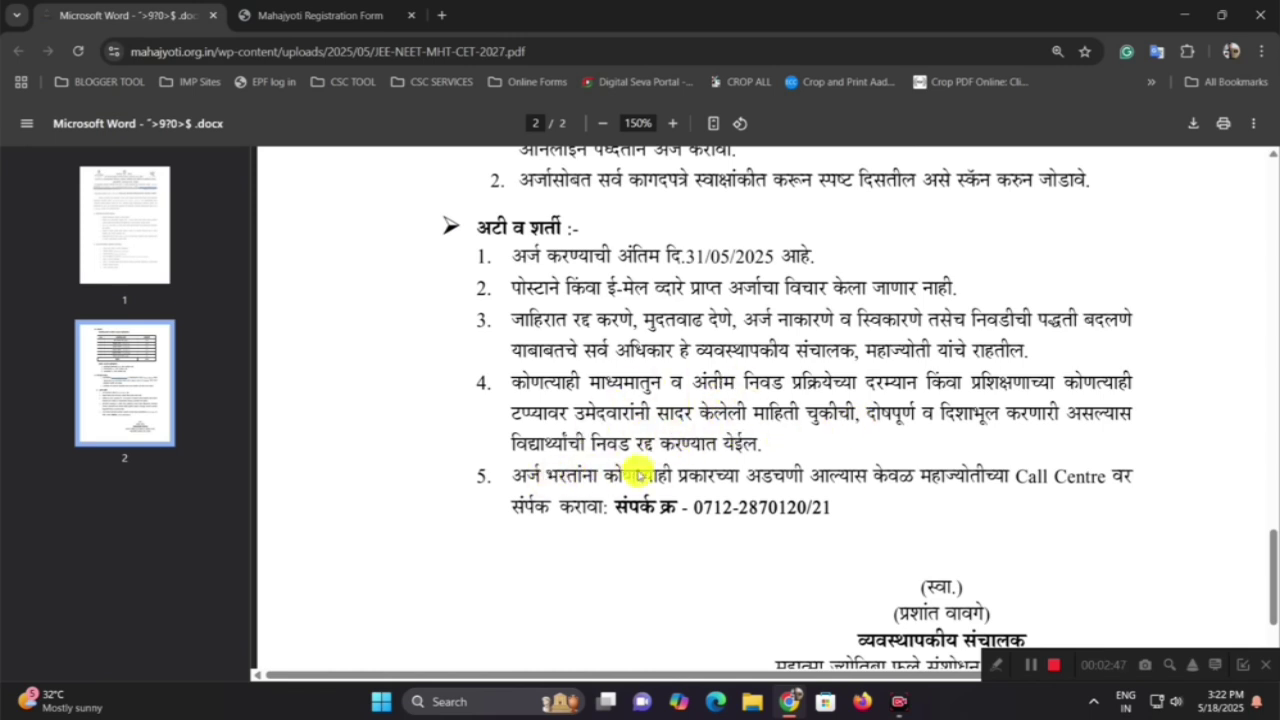
{"action": "scroll", "coordinate": [1069, 468], "scroll_direction": "down", "scroll_amount": 1}
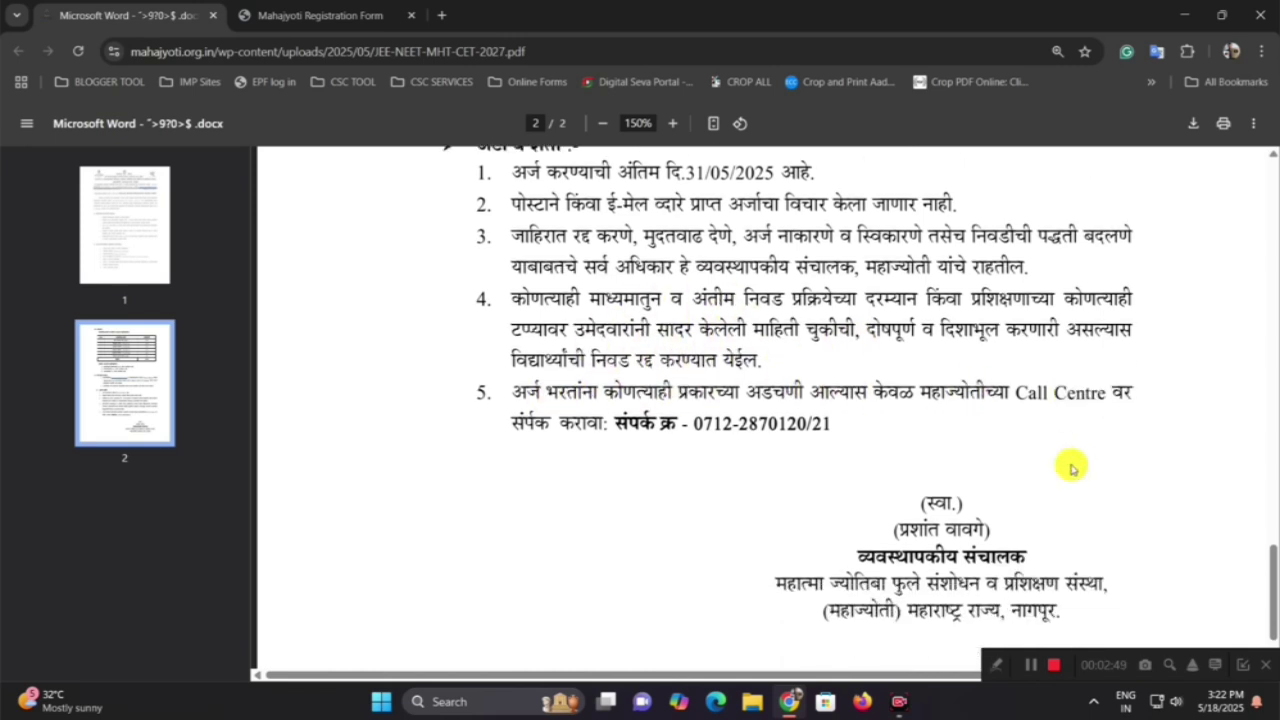
{"action": "scroll", "coordinate": [615, 412], "scroll_direction": "down", "scroll_amount": 1}
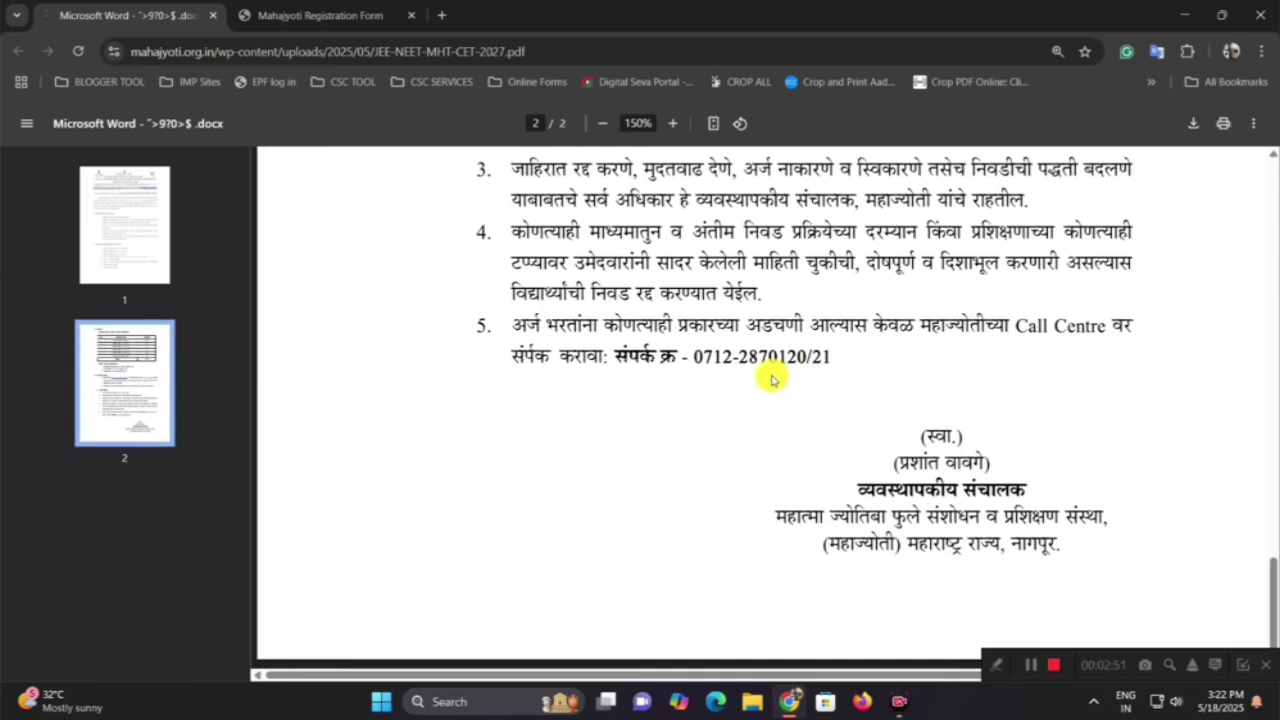
{"action": "scroll", "coordinate": [697, 360], "scroll_direction": "up", "scroll_amount": 10}
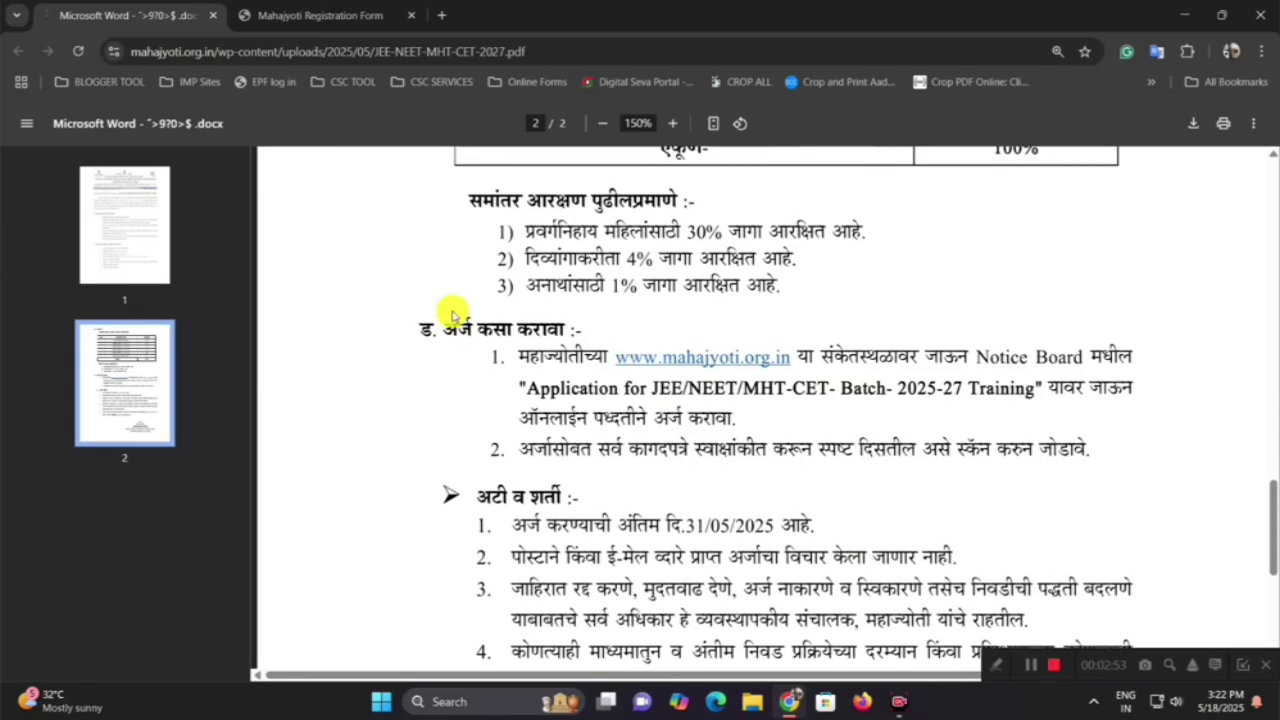
{"action": "scroll", "coordinate": [428, 297], "scroll_direction": "up", "scroll_amount": 1}
Step: Switch to the Mahajyoti registration form and reload its mobile verification page
{"action": "left_click", "coordinate": [335, 15]}
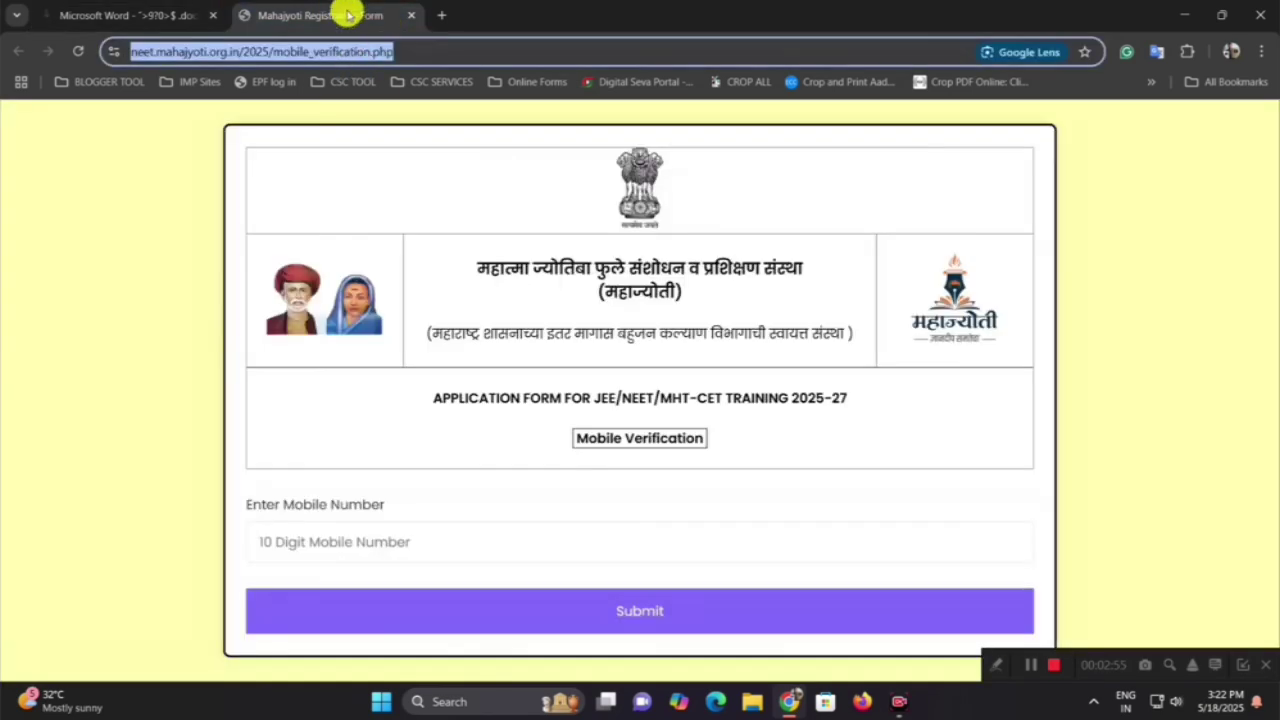
{"action": "left_click", "coordinate": [78, 51]}
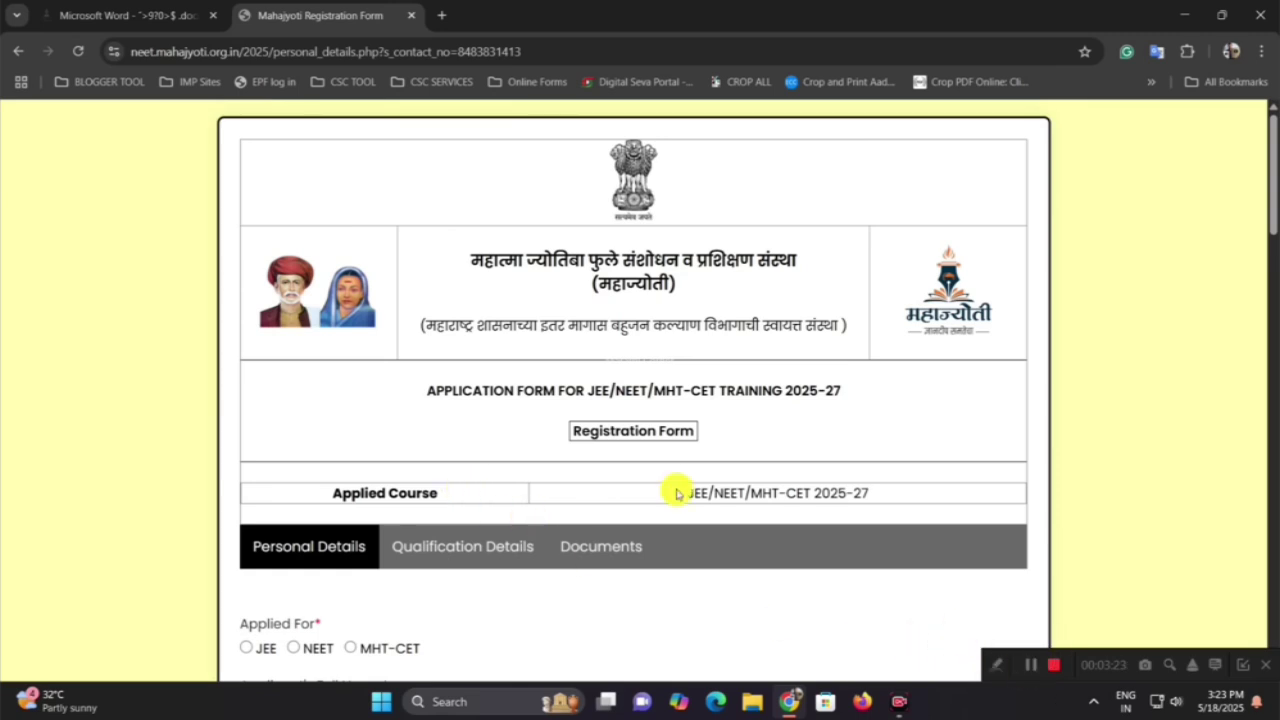
Step: Look over the sections of the registration form and select MHT-CET as the exam applied for in Personal Details
{"action": "scroll", "coordinate": [598, 452], "scroll_direction": "down", "scroll_amount": 2}
{"action": "scroll", "coordinate": [598, 452], "scroll_direction": "down", "scroll_amount": 2}
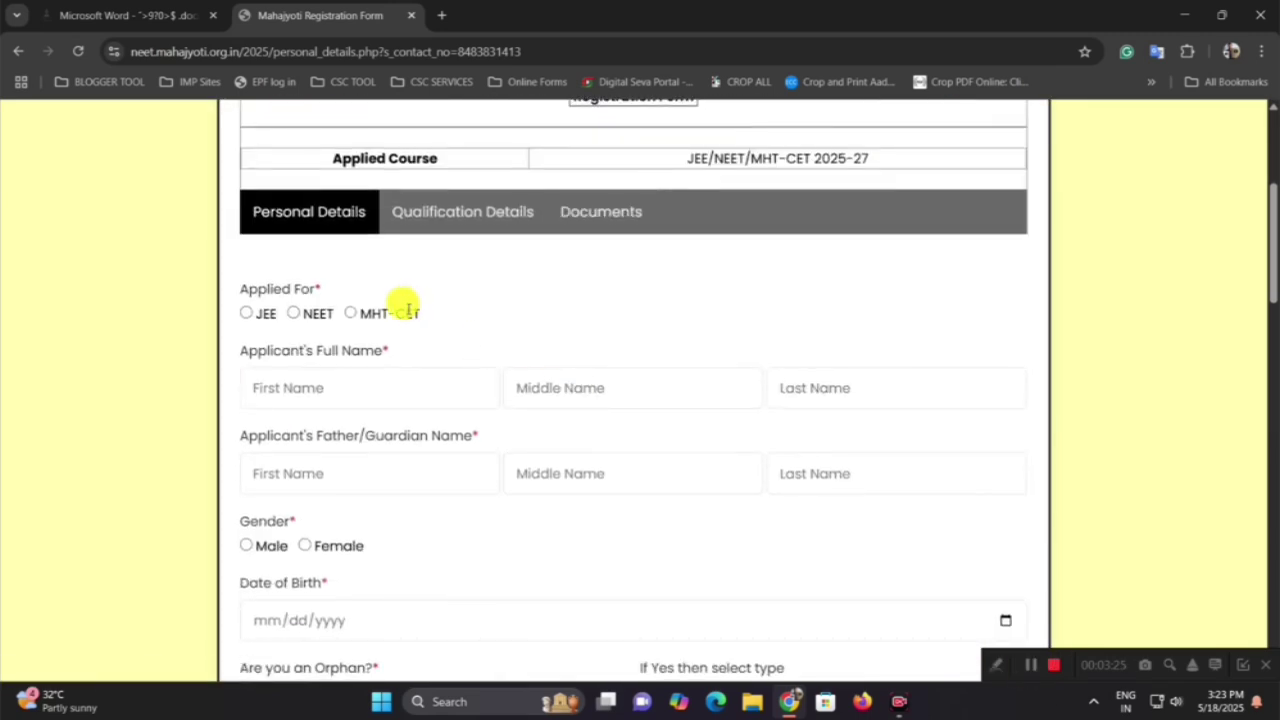
{"action": "scroll", "coordinate": [395, 305], "scroll_direction": "down", "scroll_amount": 1}
{"action": "scroll", "coordinate": [394, 305], "scroll_direction": "up", "scroll_amount": 2}
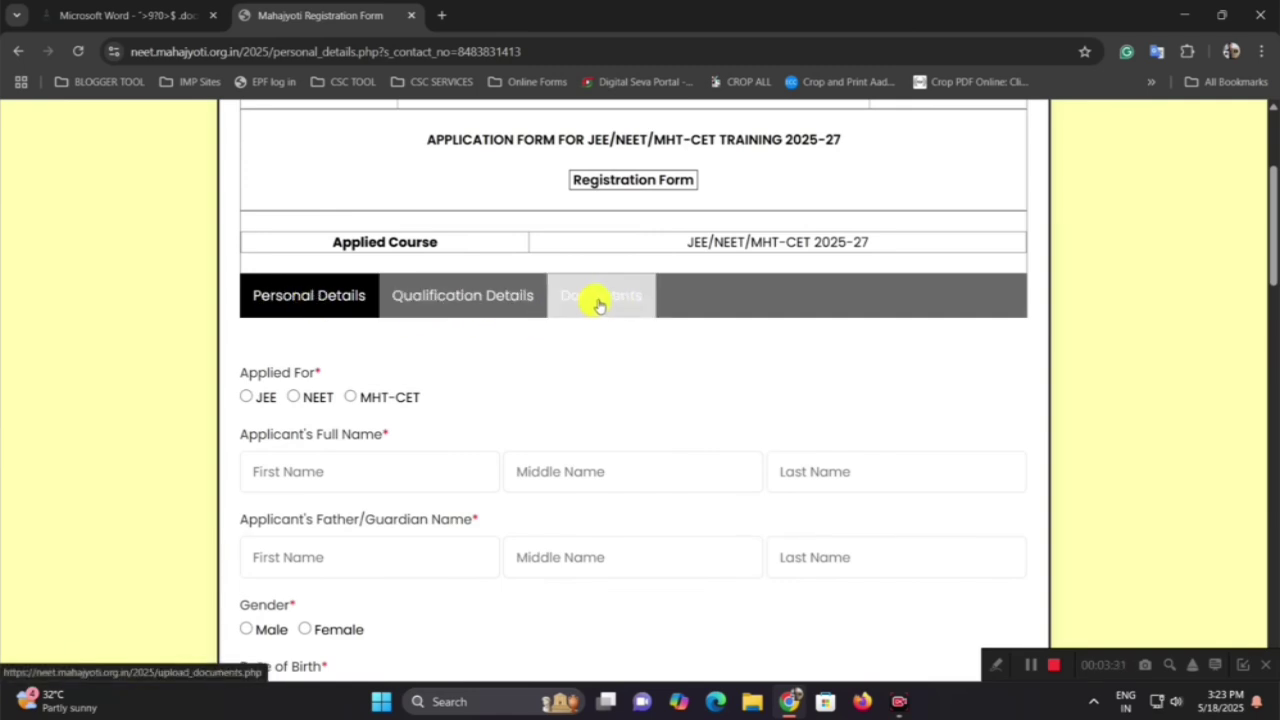
{"action": "scroll", "coordinate": [540, 300], "scroll_direction": "down", "scroll_amount": 1}
{"action": "scroll", "coordinate": [300, 292], "scroll_direction": "down", "scroll_amount": 1}
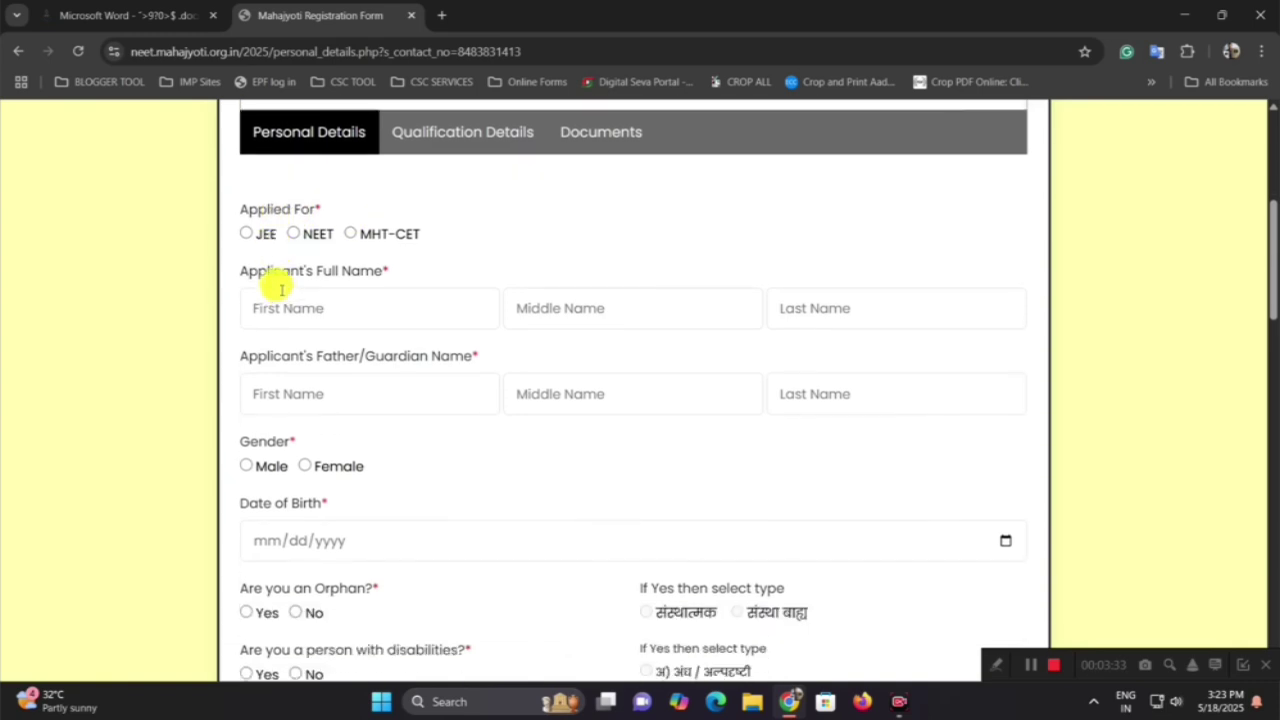
{"action": "left_click", "coordinate": [294, 230]}
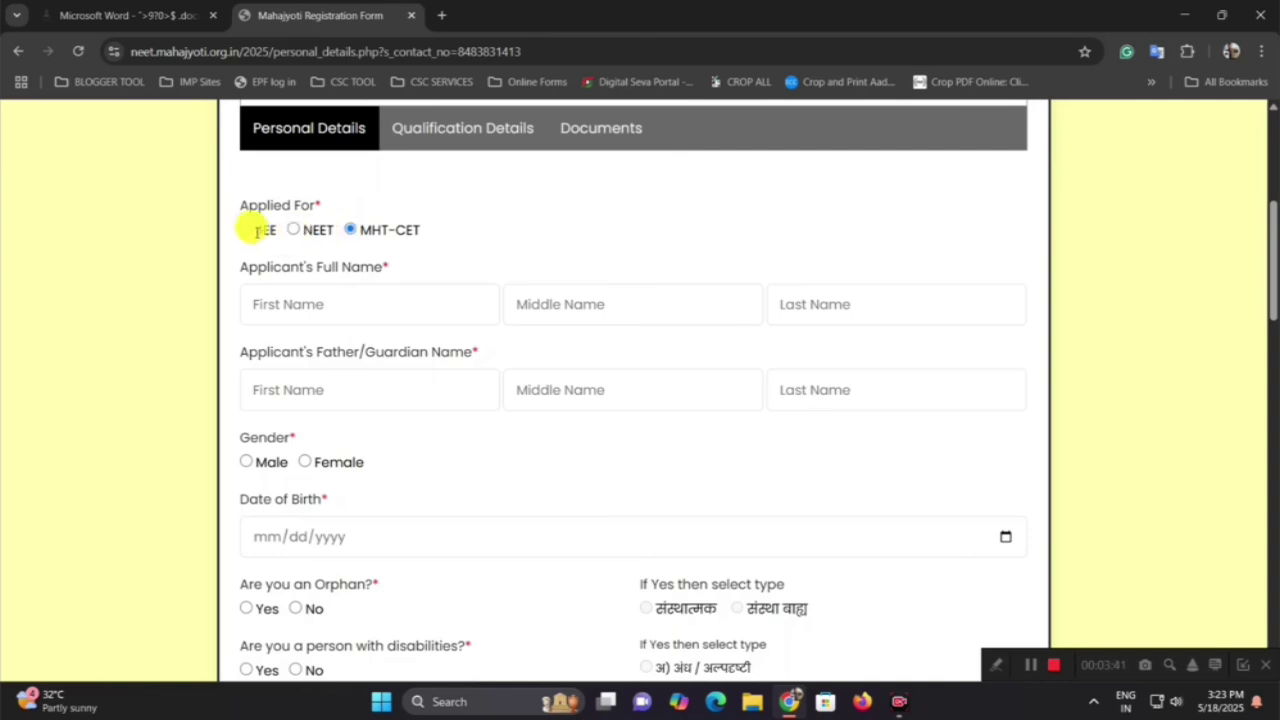
{"action": "left_click", "coordinate": [350, 231]}
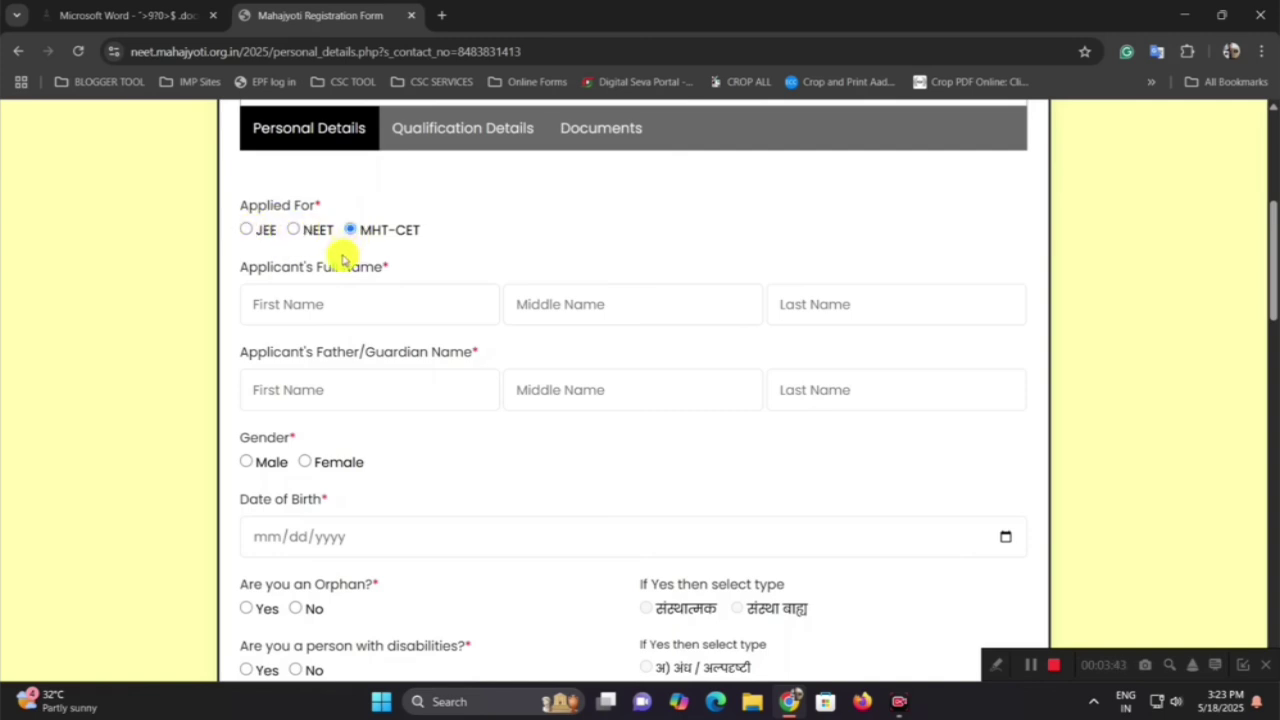
{"action": "left_click_drag", "start_coordinate": [272, 267], "coordinate": [310, 300]}
{"action": "left_click", "coordinate": [371, 313]}
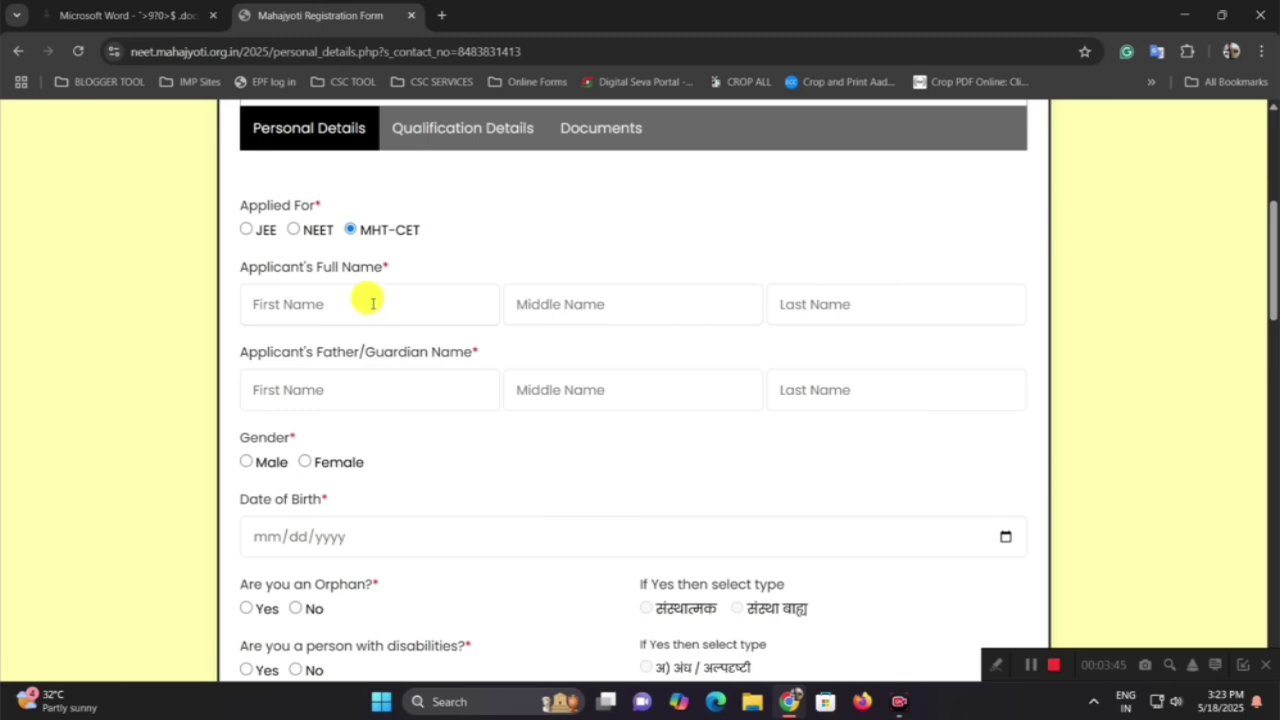
{"action": "left_click", "coordinate": [556, 302]}
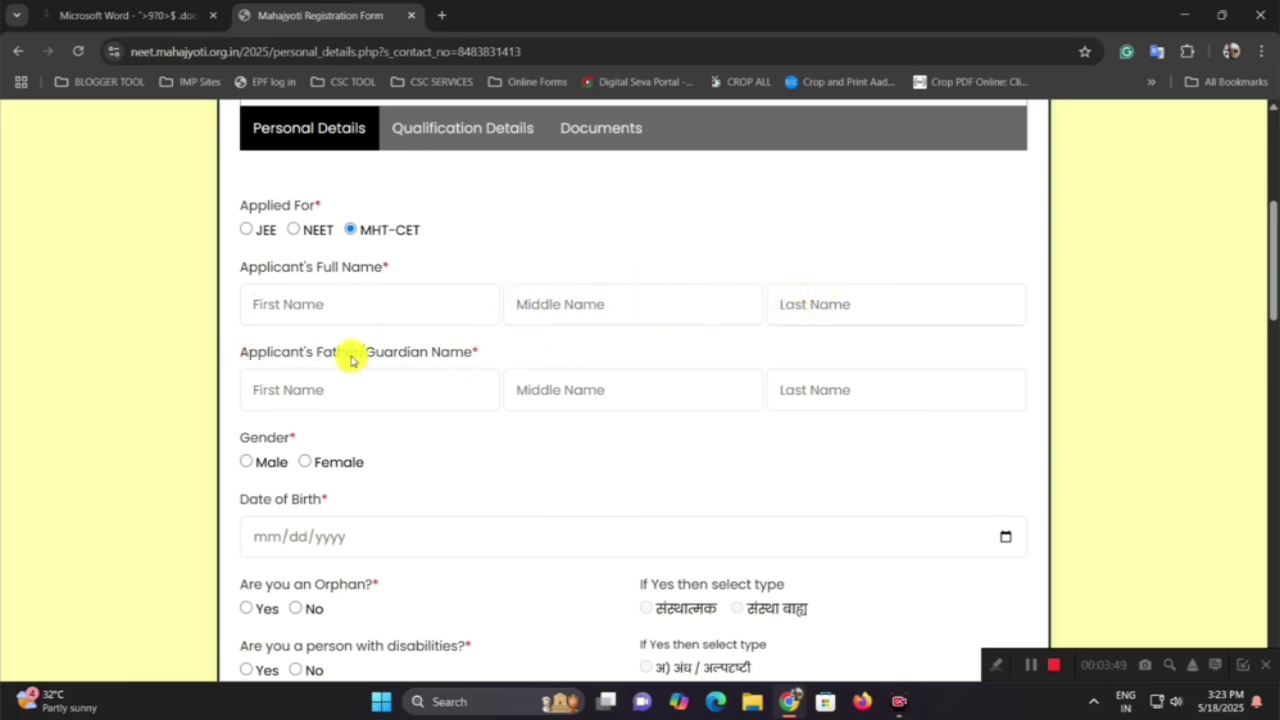
{"action": "left_click", "coordinate": [290, 390]}
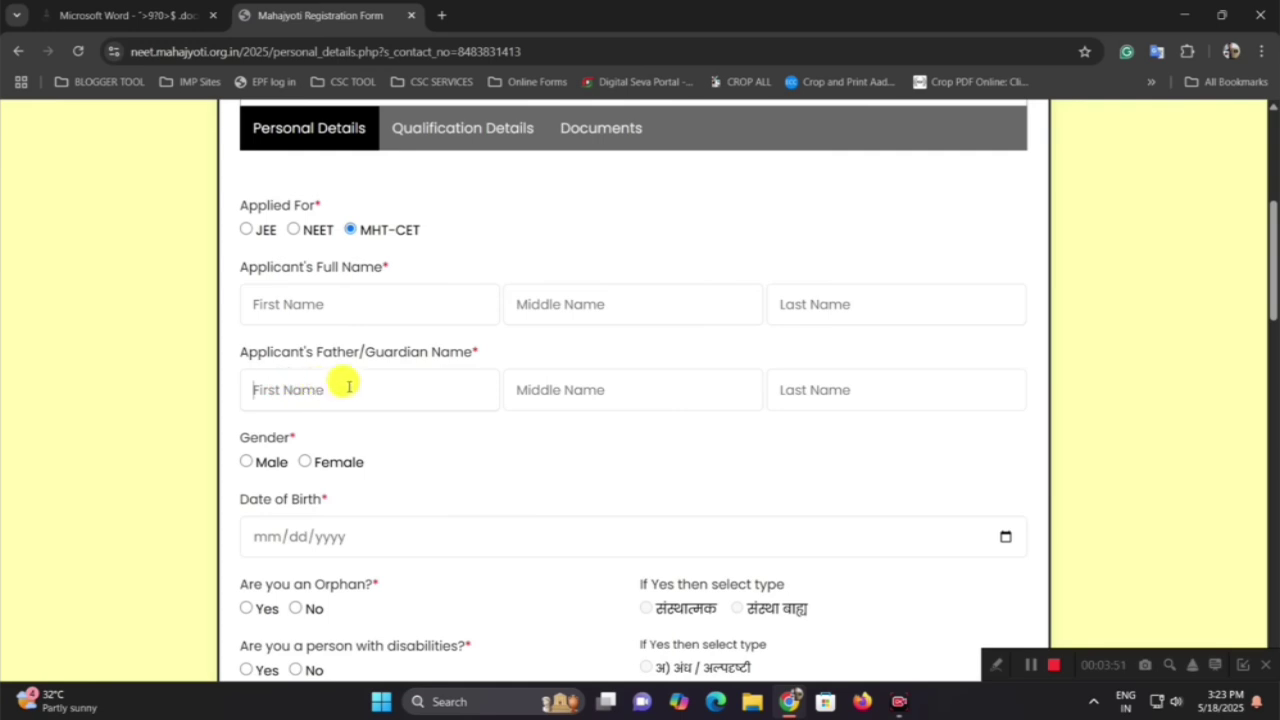
{"action": "left_click", "coordinate": [577, 383]}
Step: Set the applicant's gender to Male
{"action": "scroll", "coordinate": [343, 406], "scroll_direction": "down", "scroll_amount": 1}
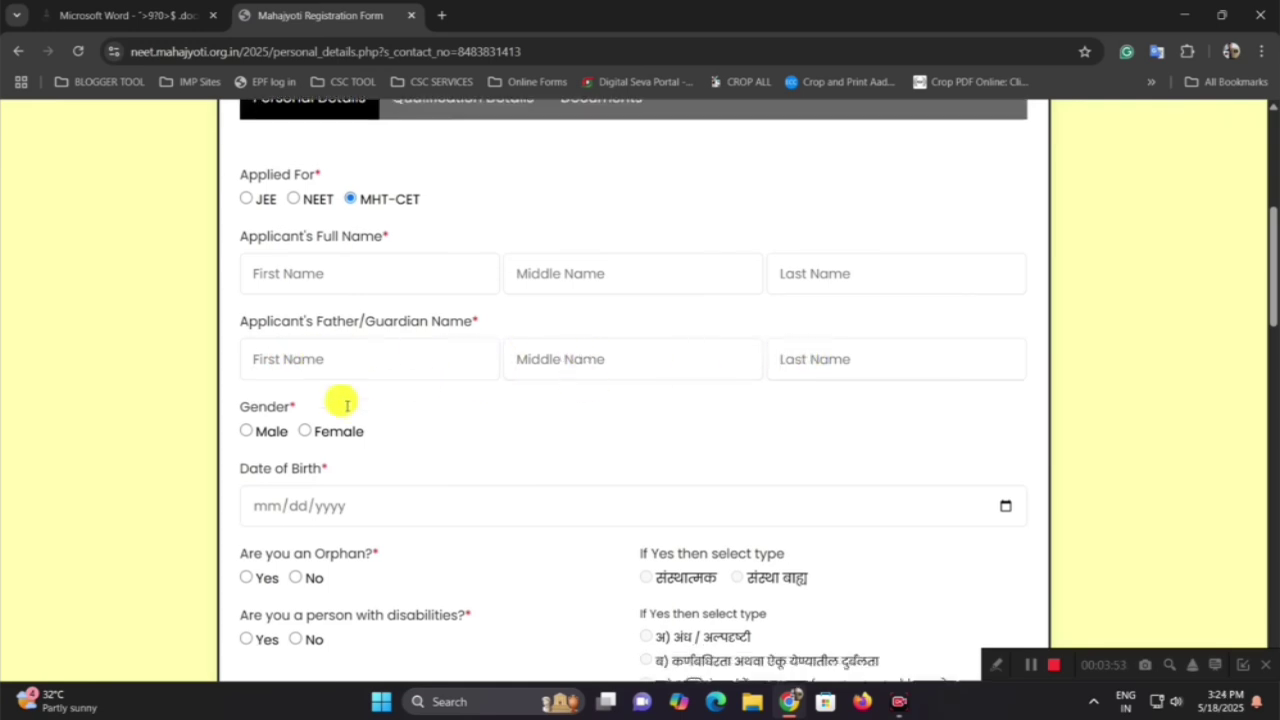
{"action": "left_click", "coordinate": [248, 377]}
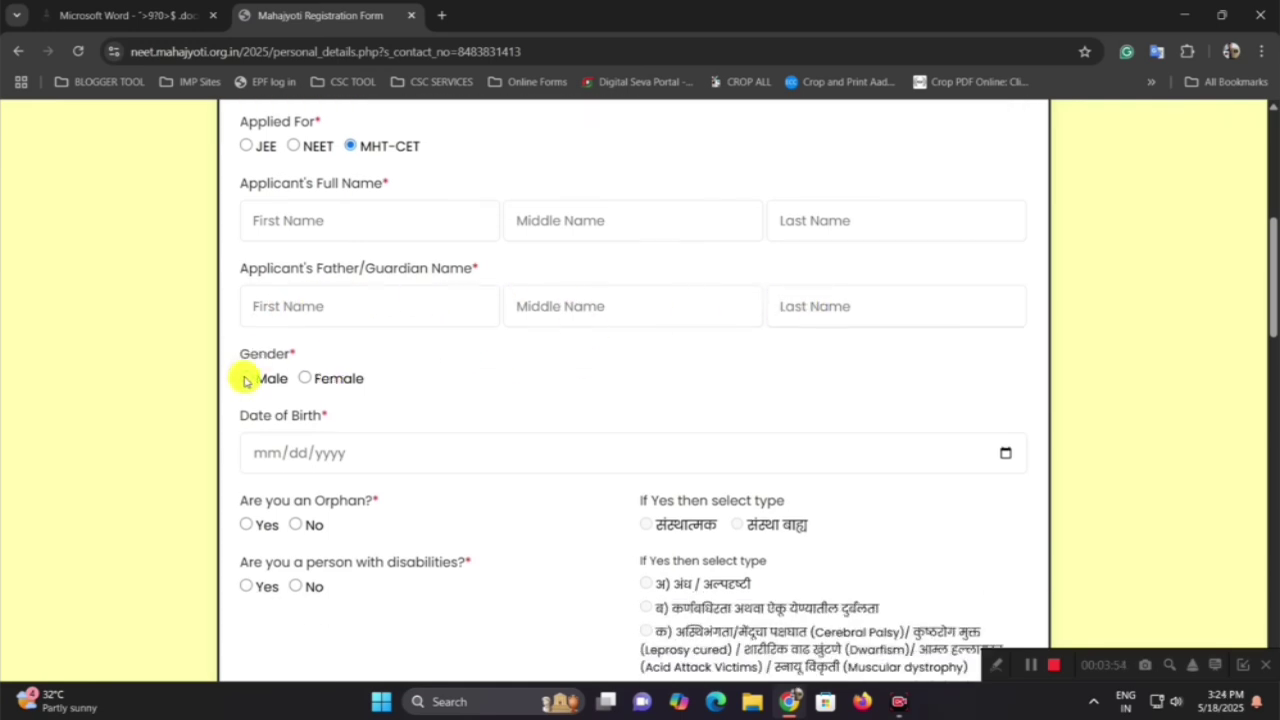
{"action": "left_click", "coordinate": [303, 380]}
{"action": "left_click", "coordinate": [247, 379]}
Step: Try Yes for the orphan question with the types संस्थात्मक and संस्था बाह्य, and settle on No
{"action": "scroll", "coordinate": [251, 400], "scroll_direction": "down", "scroll_amount": 1}
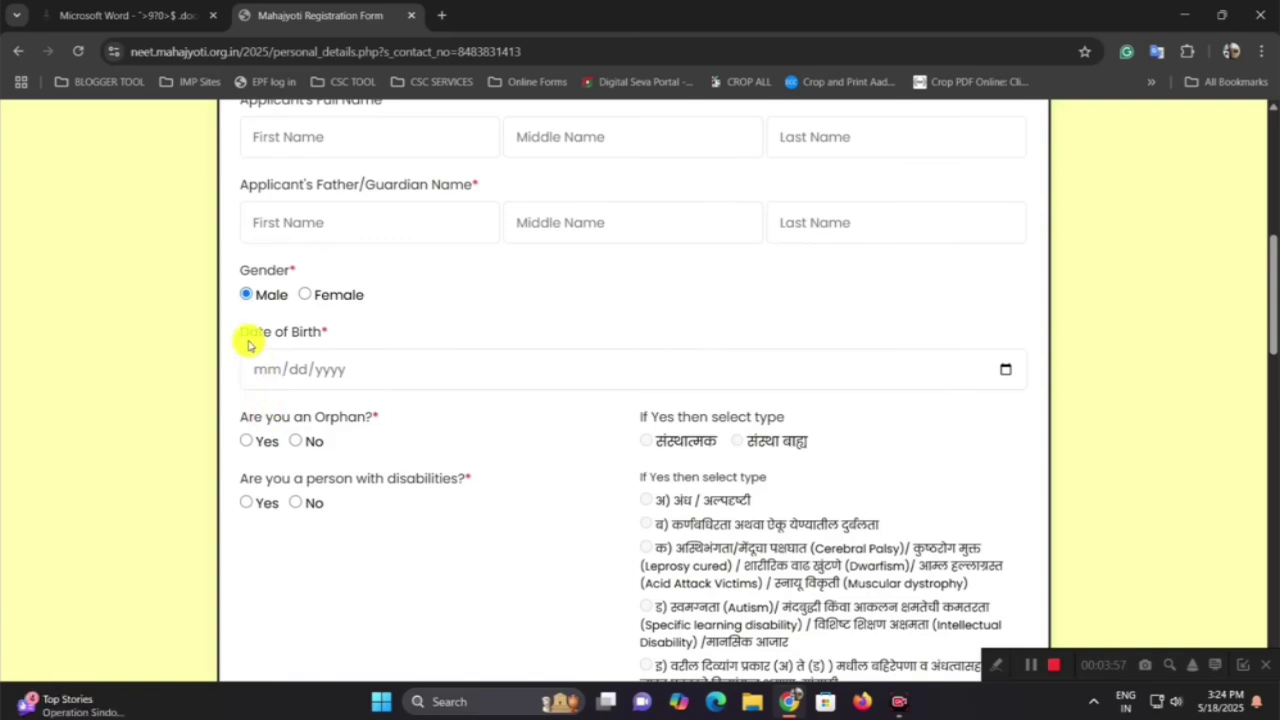
{"action": "left_click", "coordinate": [284, 374]}
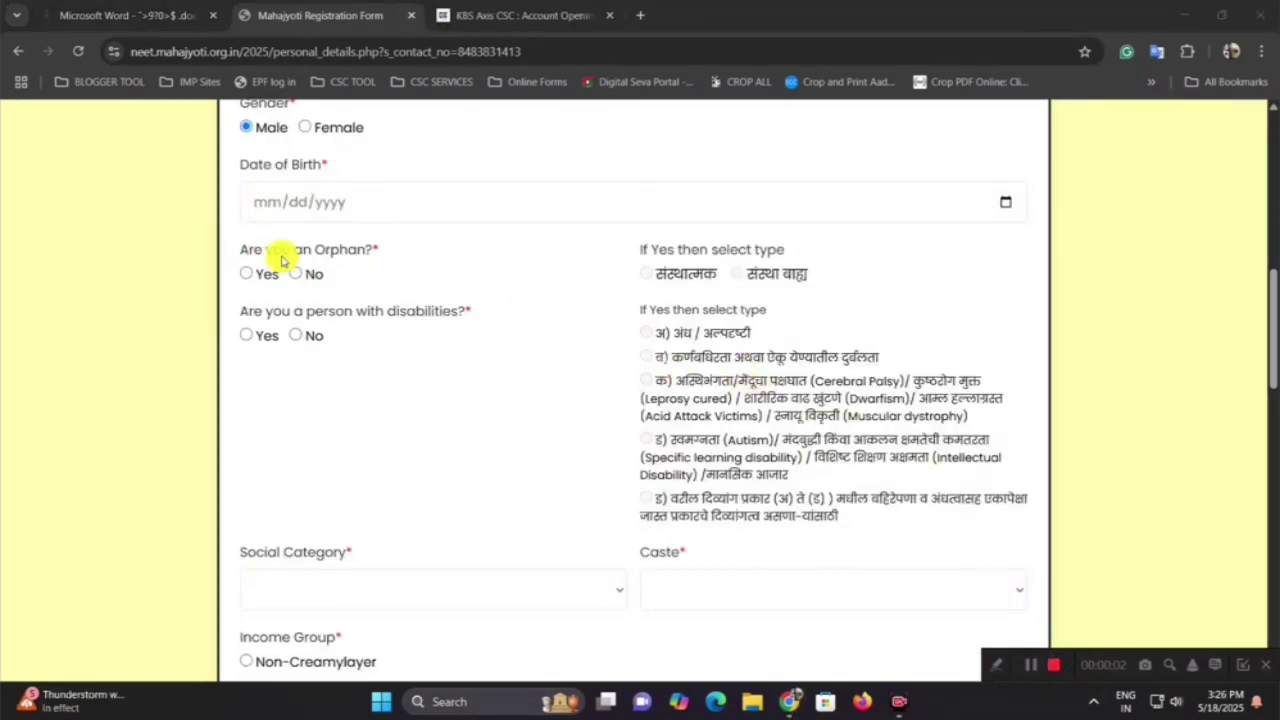
{"action": "left_click", "coordinate": [248, 276]}
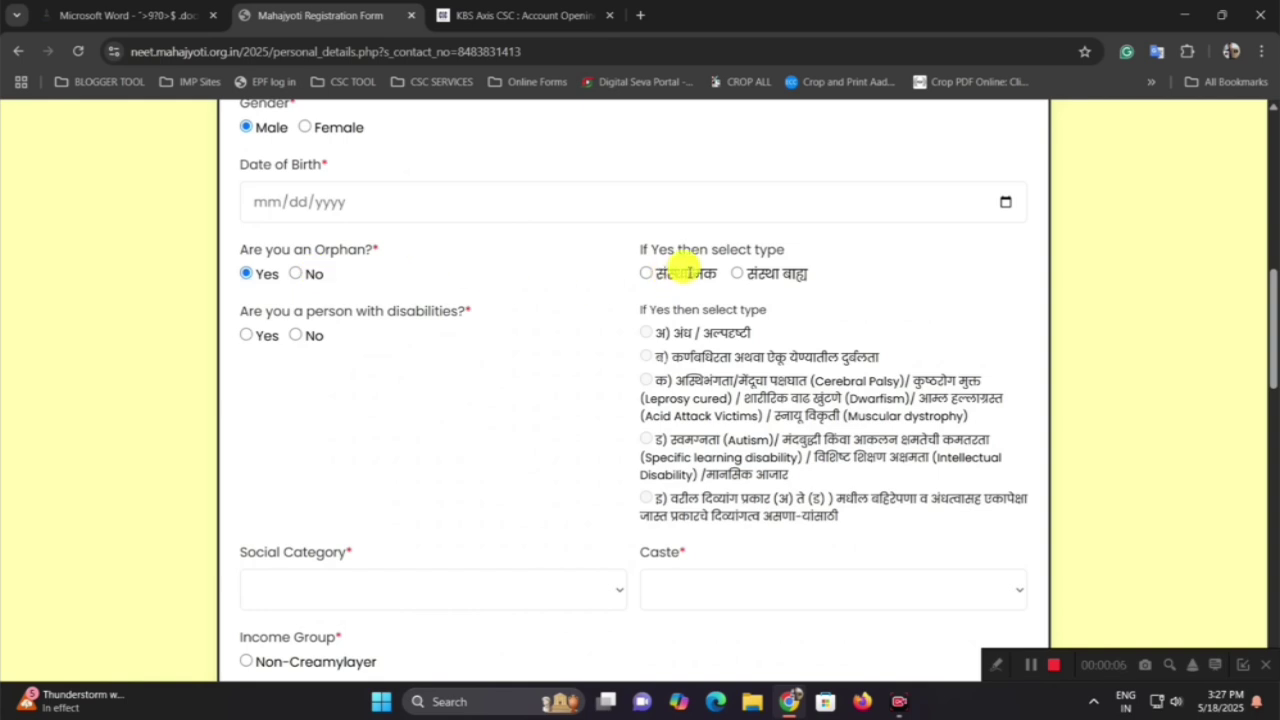
{"action": "left_click", "coordinate": [648, 273]}
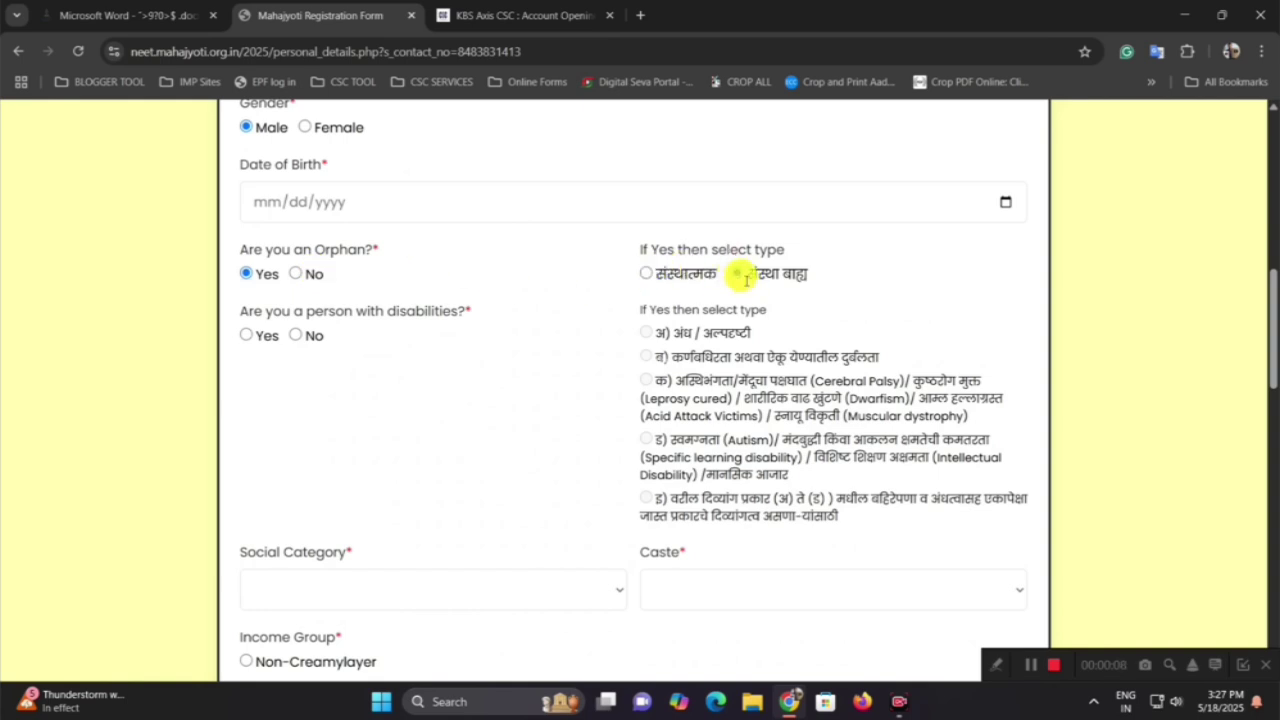
{"action": "left_click", "coordinate": [737, 274]}
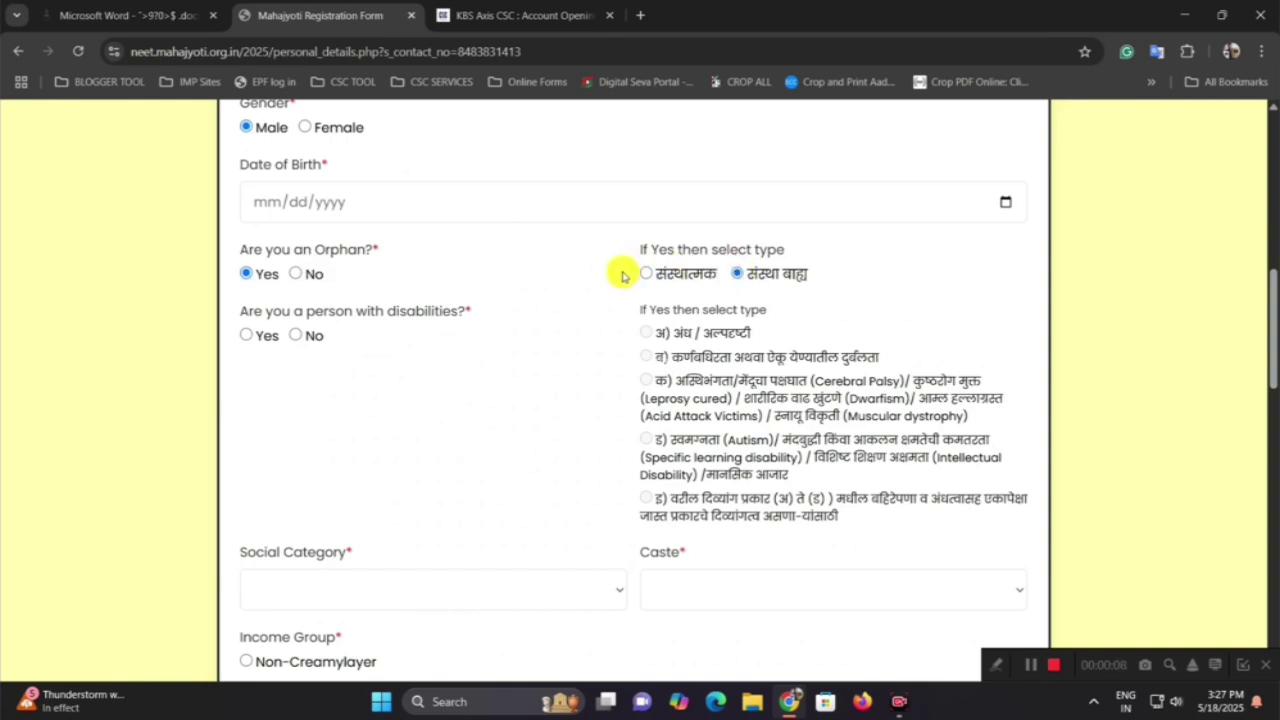
{"action": "left_click", "coordinate": [298, 274]}
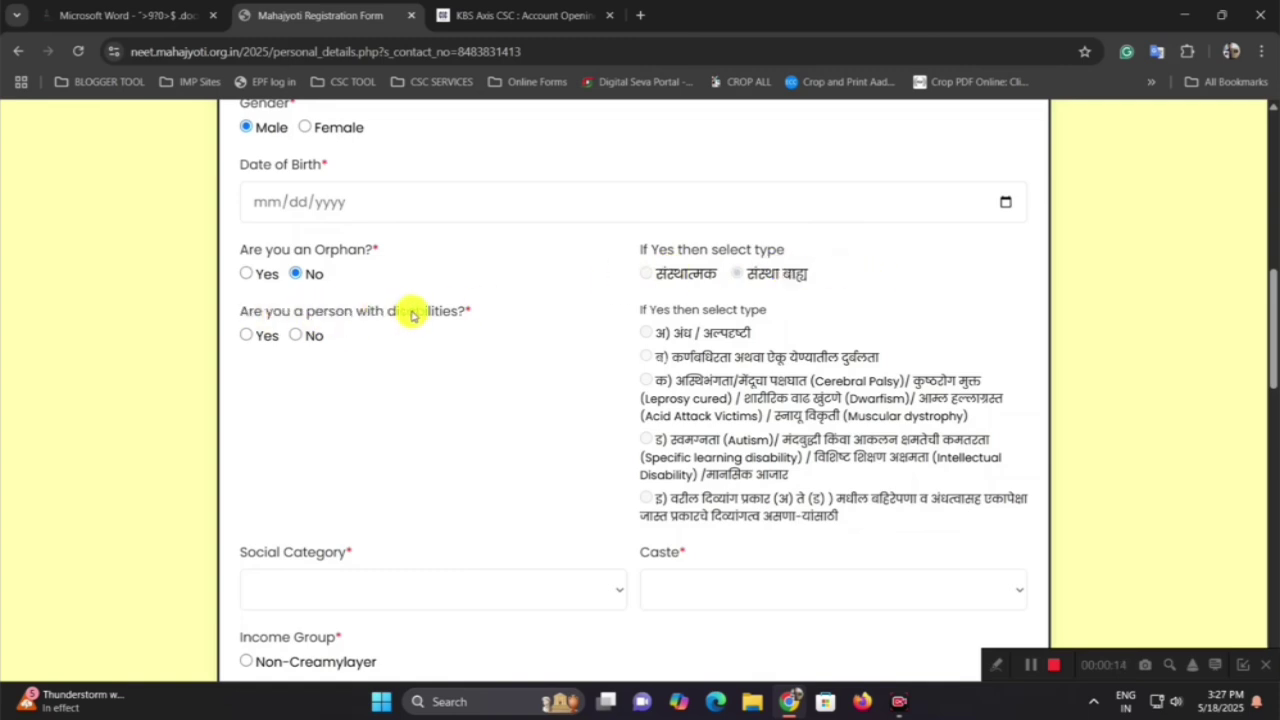
Step: Try Yes for the disabilities question with type अ) अंध / अल्पदृष्टी, and settle on No
{"action": "left_click", "coordinate": [248, 334]}
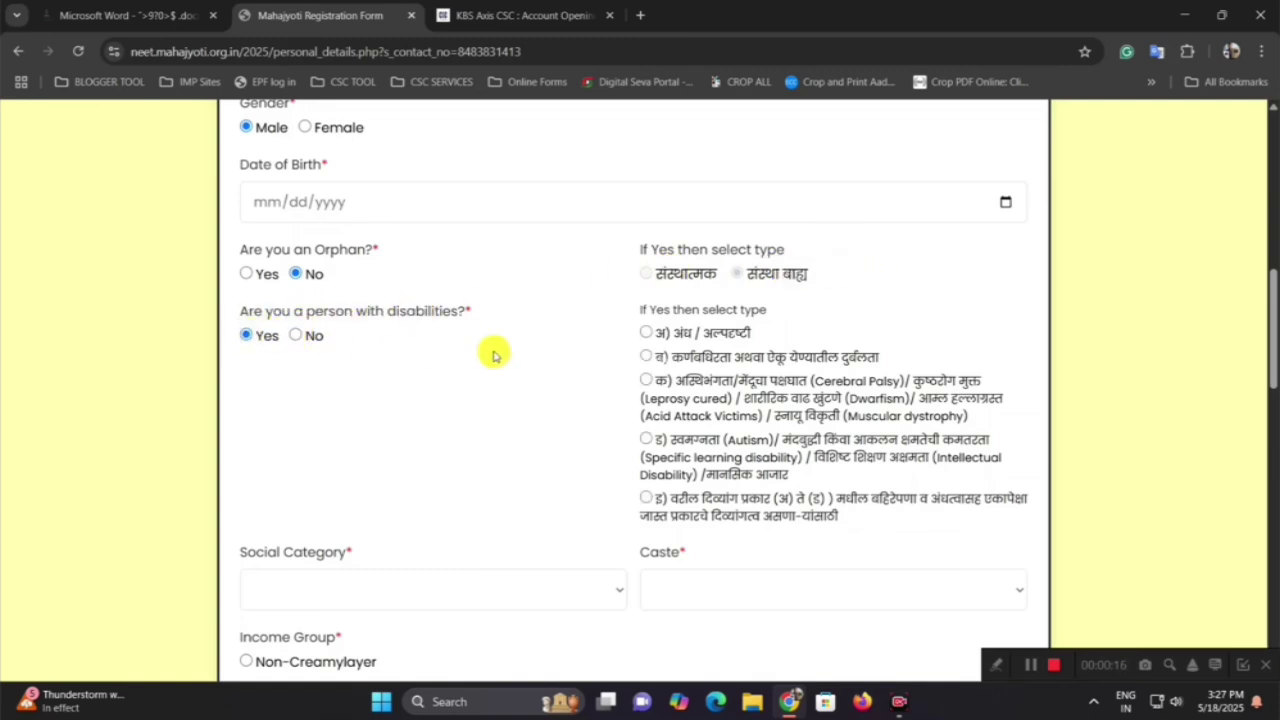
{"action": "mouse_move", "coordinate": [671, 333]}
{"action": "left_mouse_down"}
{"action": "mouse_move", "coordinate": [723, 354]}
{"action": "mouse_move", "coordinate": [751, 434]}
{"action": "mouse_move", "coordinate": [845, 517]}
{"action": "mouse_move", "coordinate": [657, 366]}
{"action": "mouse_move", "coordinate": [648, 333]}
{"action": "left_mouse_up"}
{"action": "left_click", "coordinate": [647, 332]}
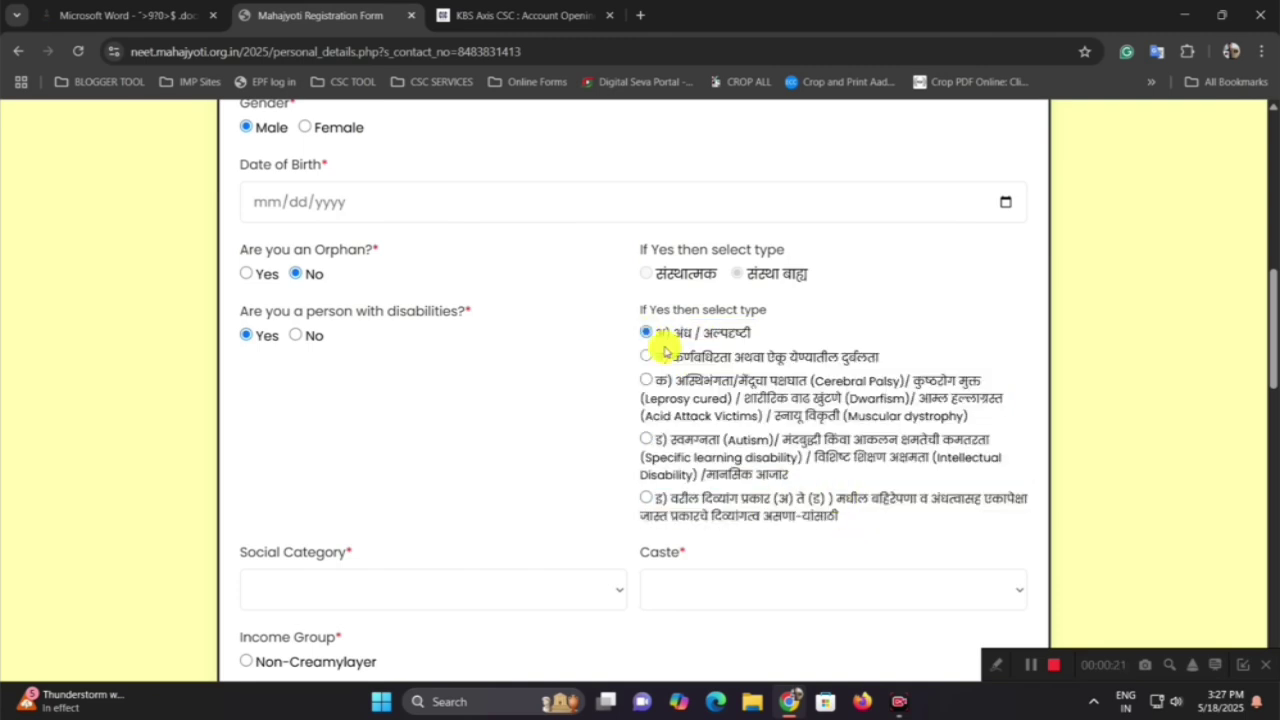
{"action": "left_click", "coordinate": [294, 336]}
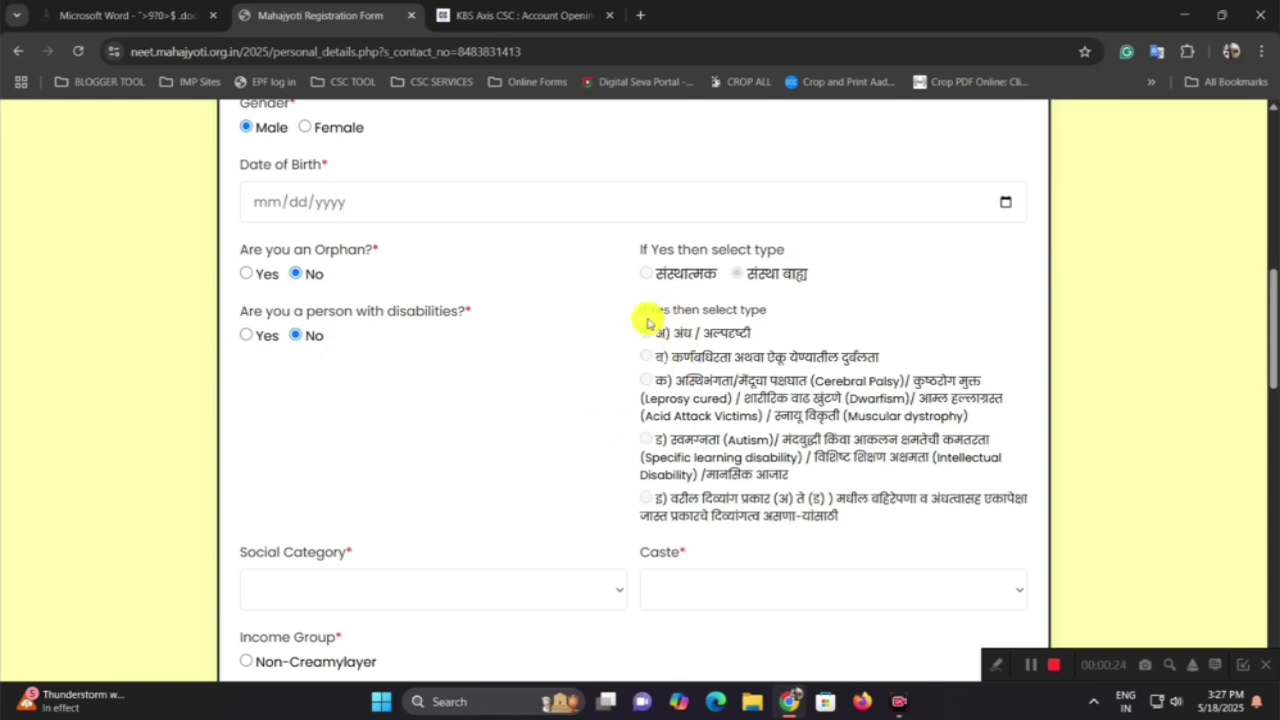
Step: Set the social category to OBC and the caste to SHIMPI
{"action": "scroll", "coordinate": [560, 375], "scroll_direction": "down", "scroll_amount": 3}
{"action": "scroll", "coordinate": [472, 366], "scroll_direction": "down", "scroll_amount": 3}
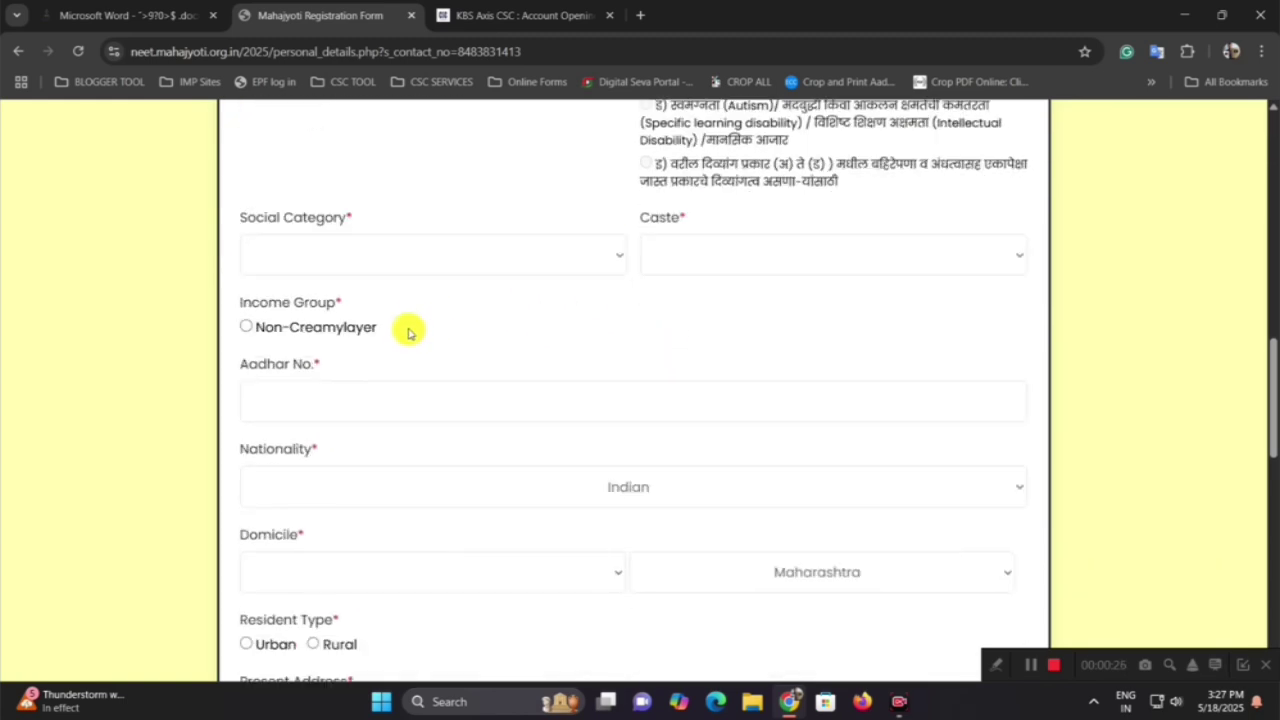
{"action": "left_click", "coordinate": [395, 252]}
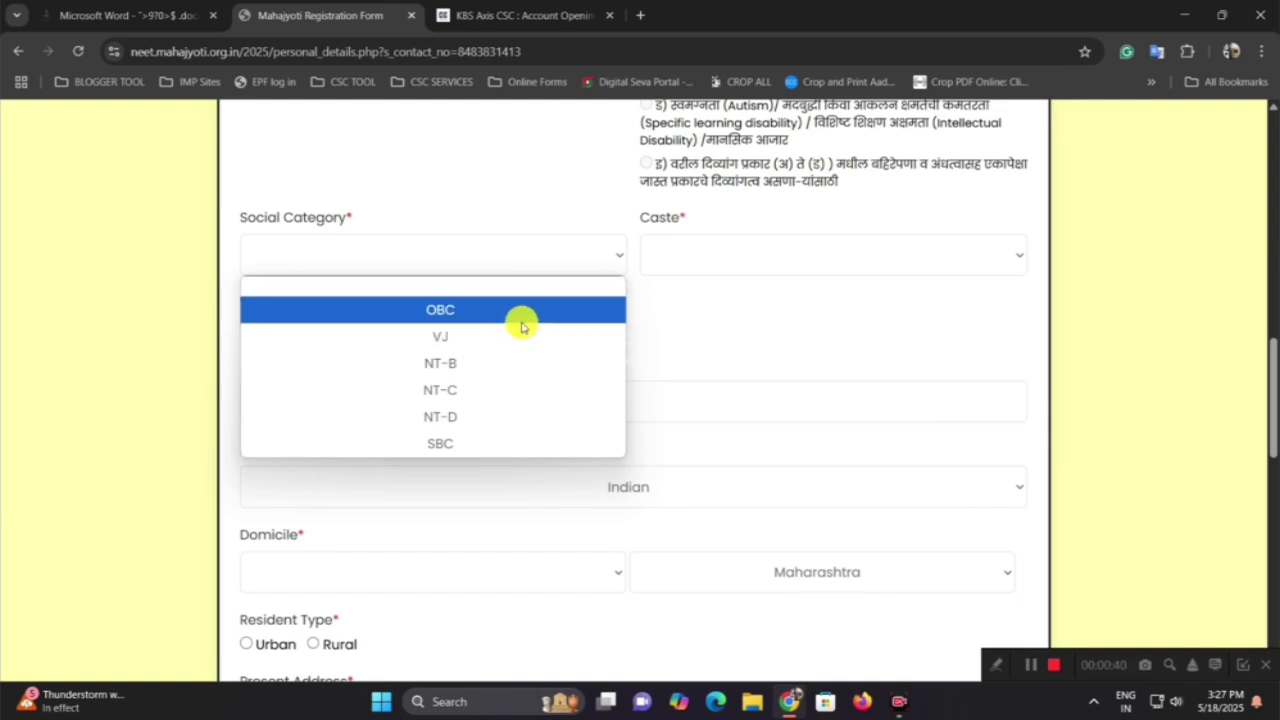
{"action": "left_click", "coordinate": [480, 311]}
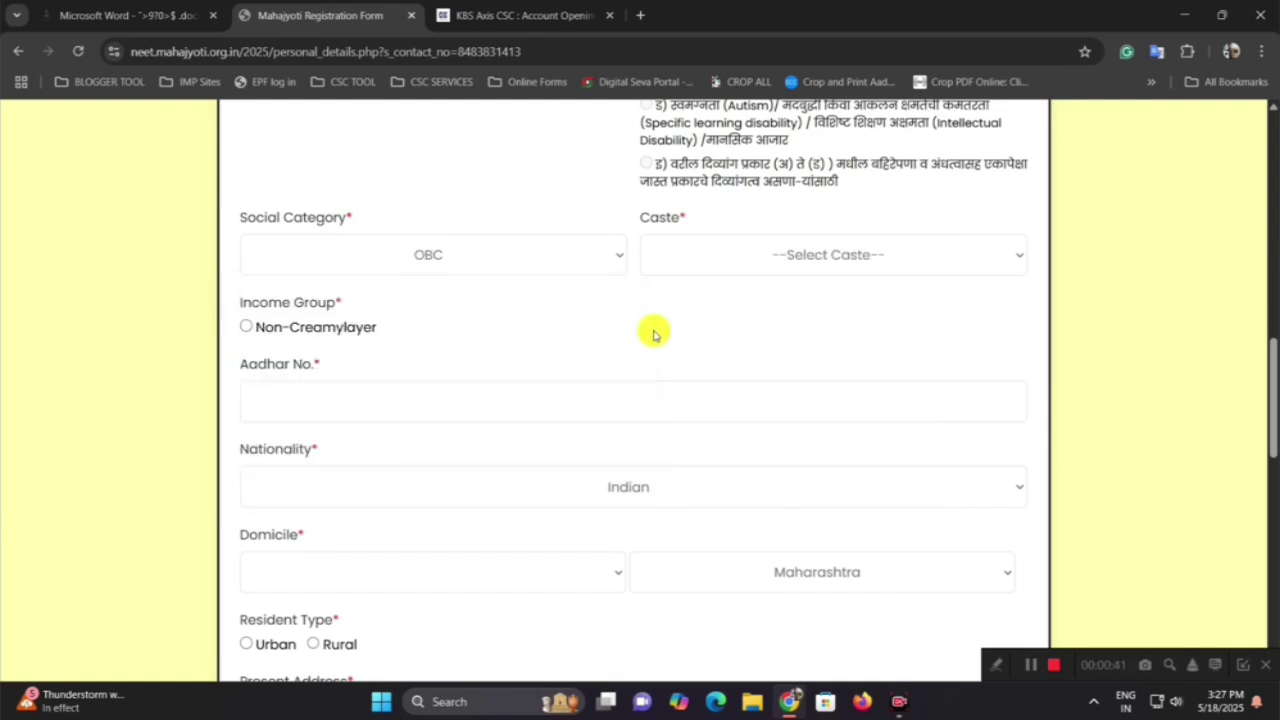
{"action": "left_click", "coordinate": [821, 268]}
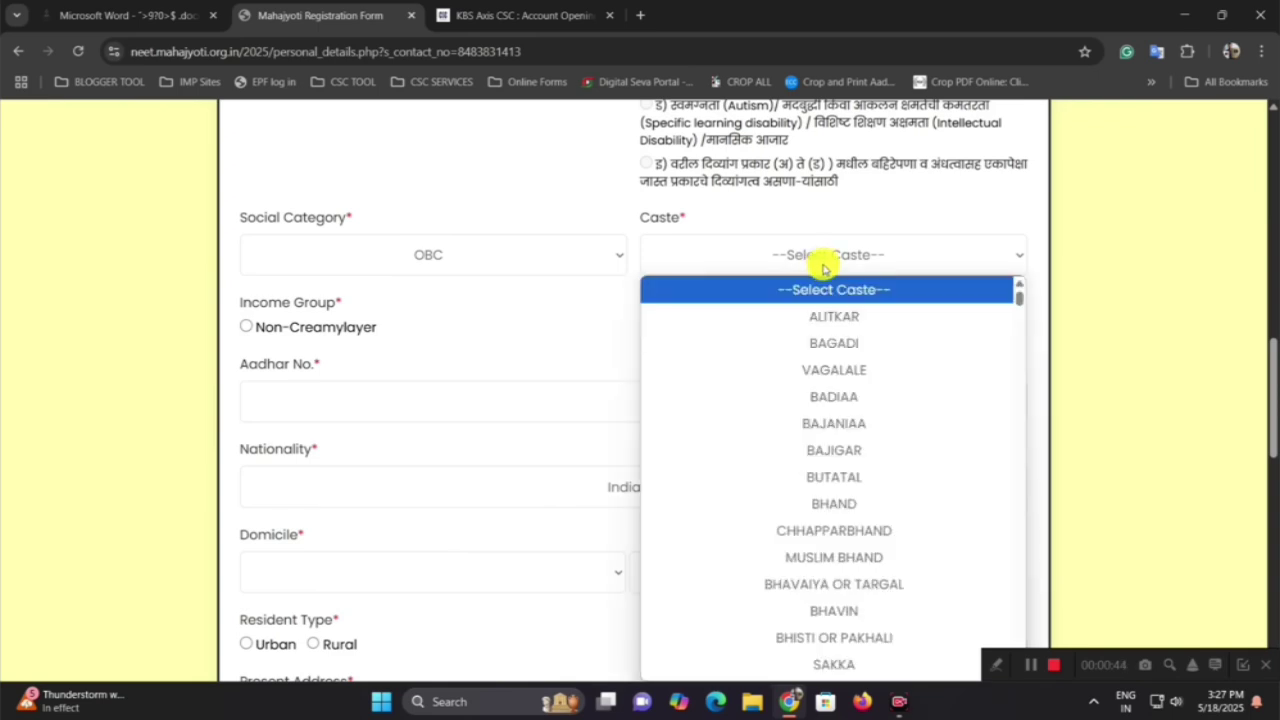
{"action": "type", "text": "namdev"}
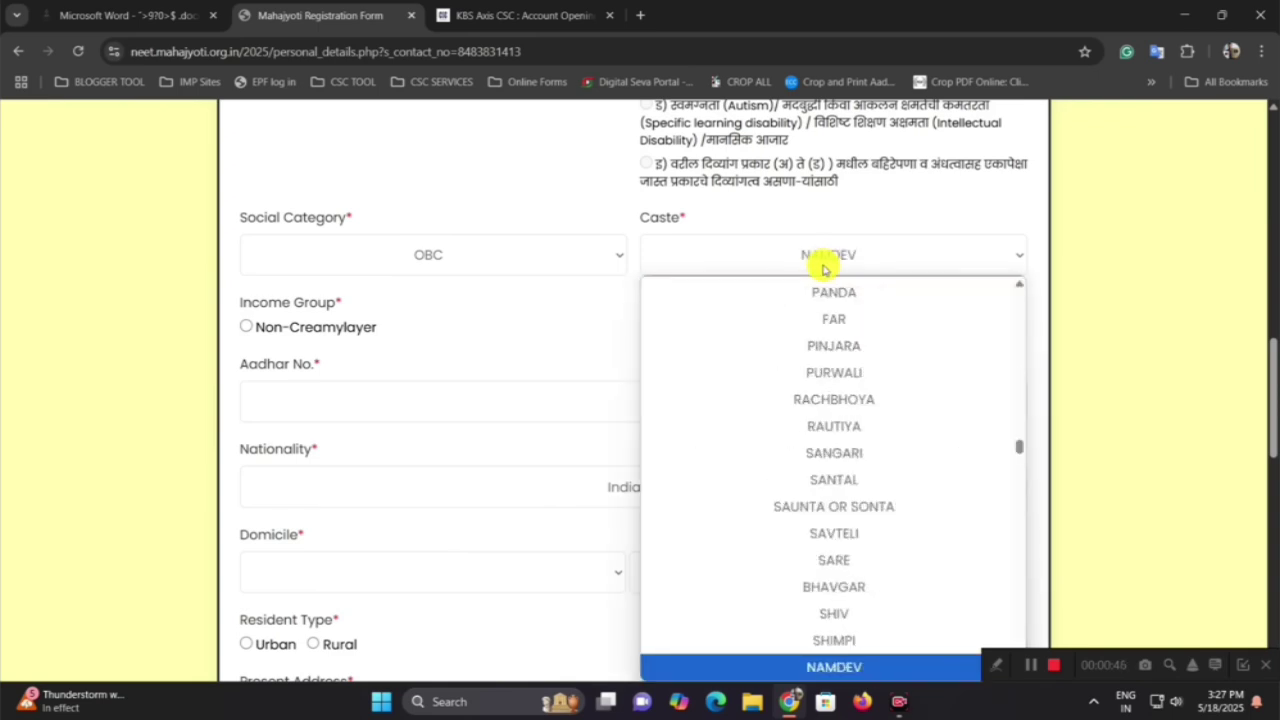
{"action": "key", "text": "Up"}
{"action": "key", "text": "Return"}
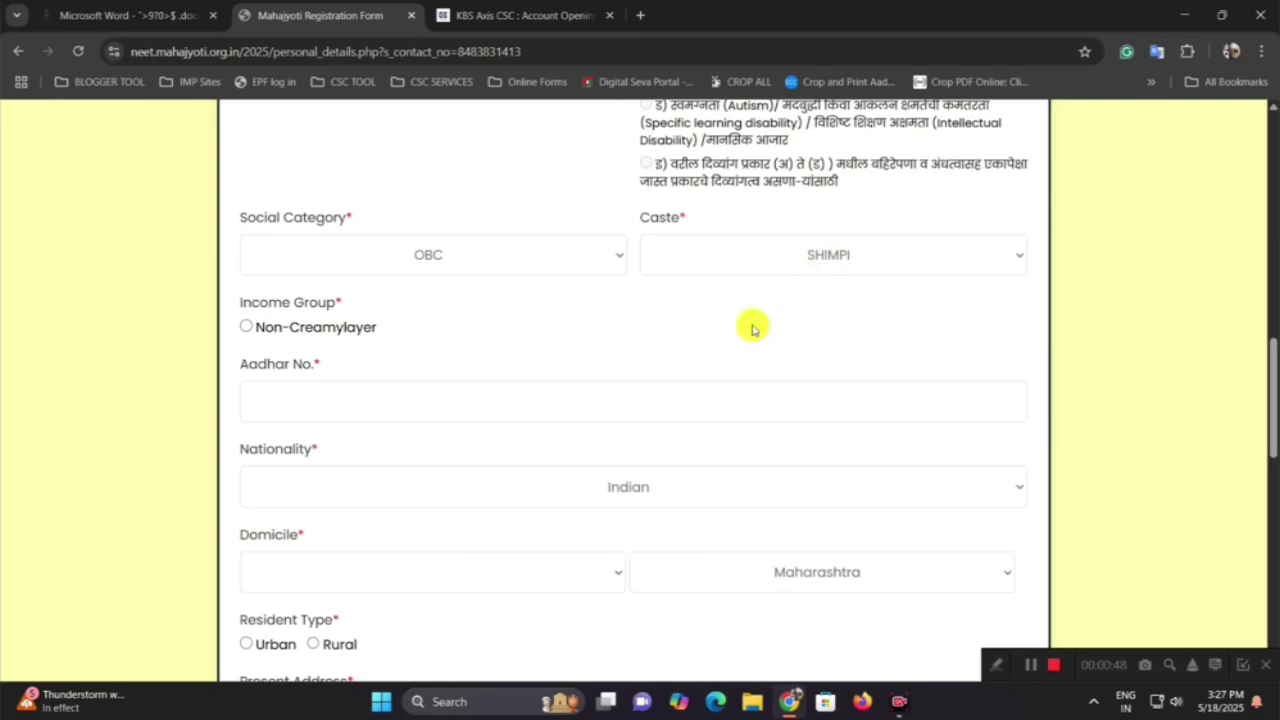
Step: Choose Non-Creamylayer as the income group and go to the empty Aadhar number field
{"action": "left_click", "coordinate": [247, 328]}
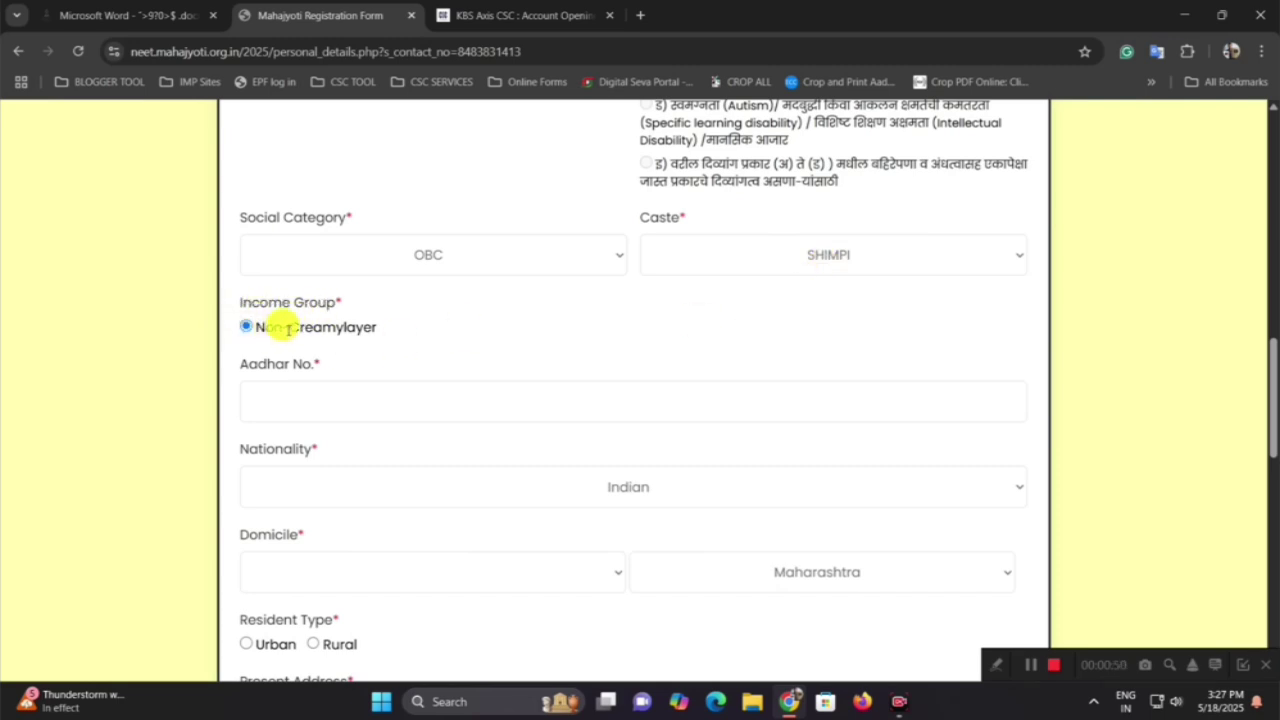
{"action": "left_click_drag", "start_coordinate": [289, 328], "coordinate": [371, 337]}
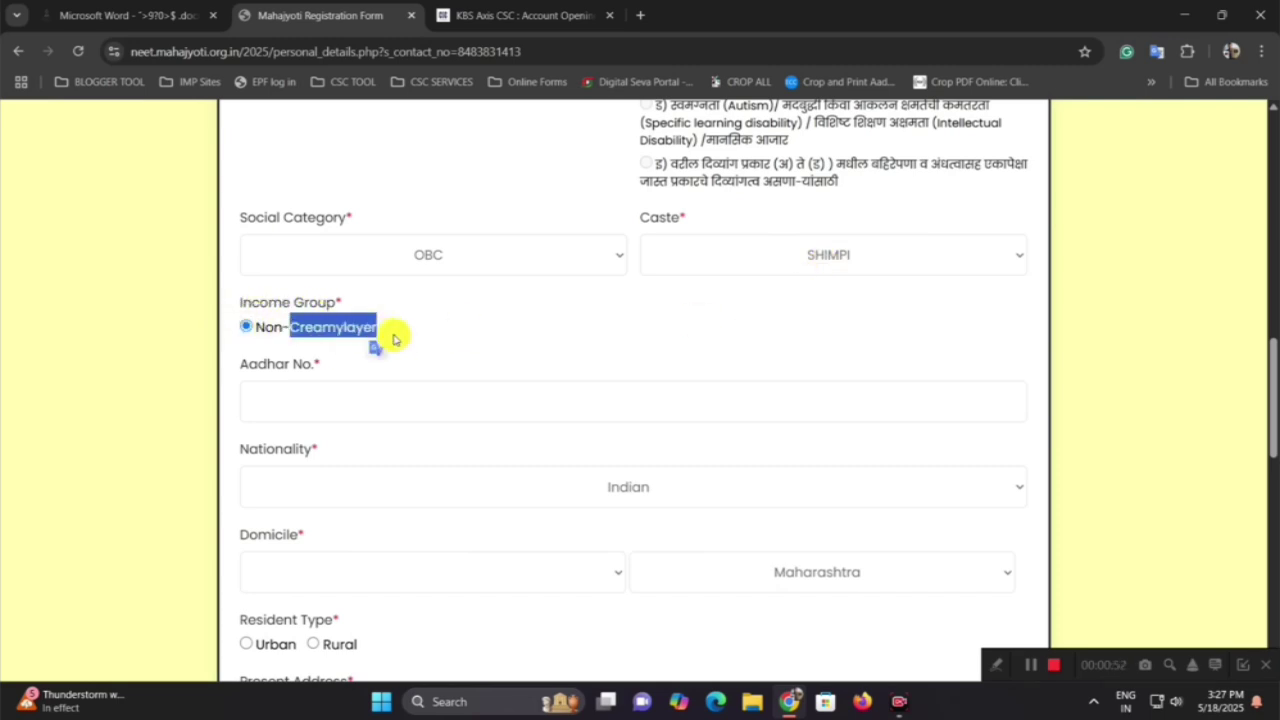
{"action": "left_click", "coordinate": [371, 345]}
{"action": "scroll", "coordinate": [371, 363], "scroll_direction": "down", "scroll_amount": 2}
{"action": "left_click", "coordinate": [306, 317]}
{"action": "left_click", "coordinate": [322, 321]}
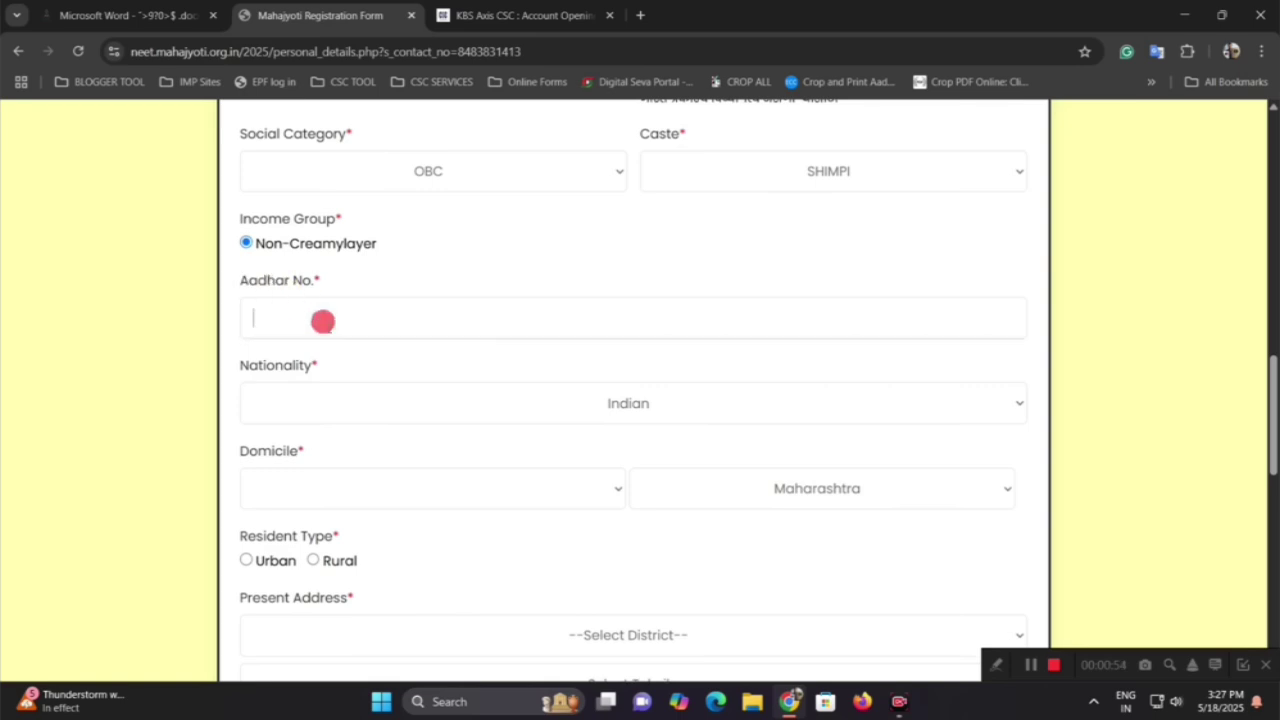
Step: Keep Indian as the applicant's nationality
{"action": "scroll", "coordinate": [329, 326], "scroll_direction": "down", "scroll_amount": 2}
{"action": "left_click", "coordinate": [346, 317]}
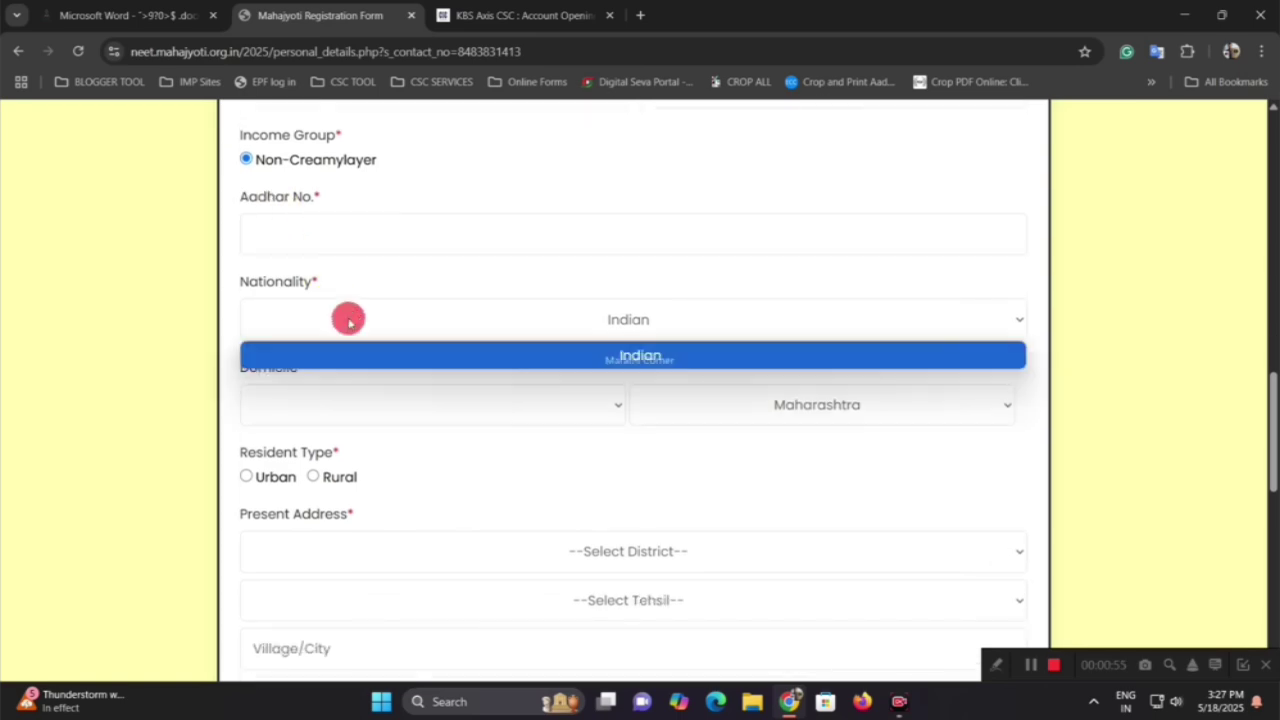
{"action": "left_click", "coordinate": [490, 350]}
Step: Set the domicile district to Pune, with Maharashtra as the state
{"action": "scroll", "coordinate": [438, 332], "scroll_direction": "down", "scroll_amount": 2}
{"action": "scroll", "coordinate": [350, 247], "scroll_direction": "up", "scroll_amount": 1}
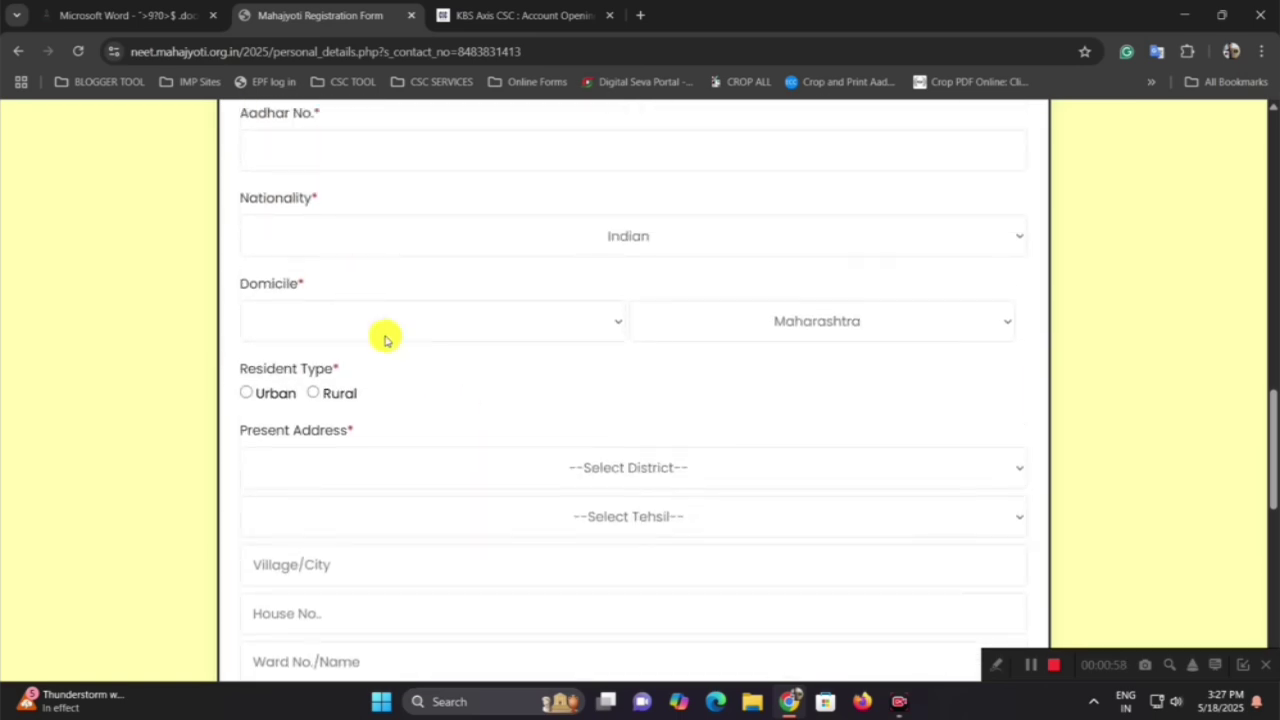
{"action": "left_click", "coordinate": [385, 330]}
{"action": "key", "text": "p"}
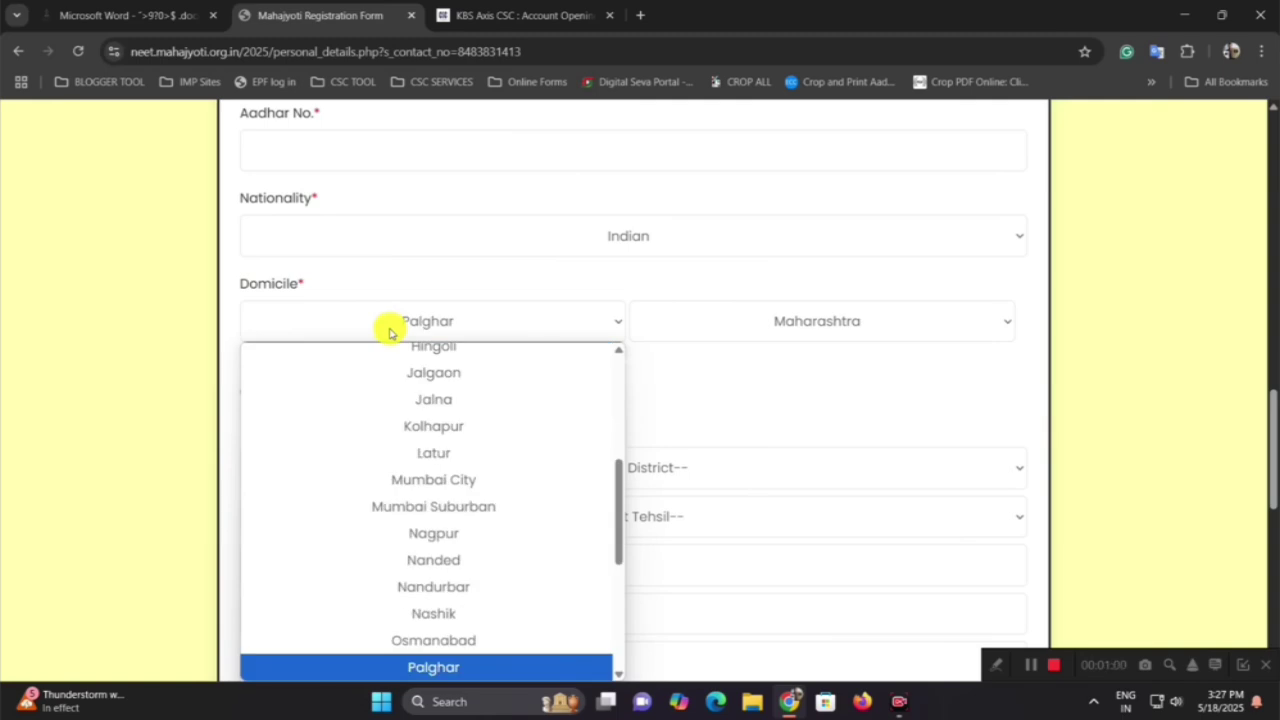
{"action": "key", "text": "u"}
{"action": "key", "text": "Return"}
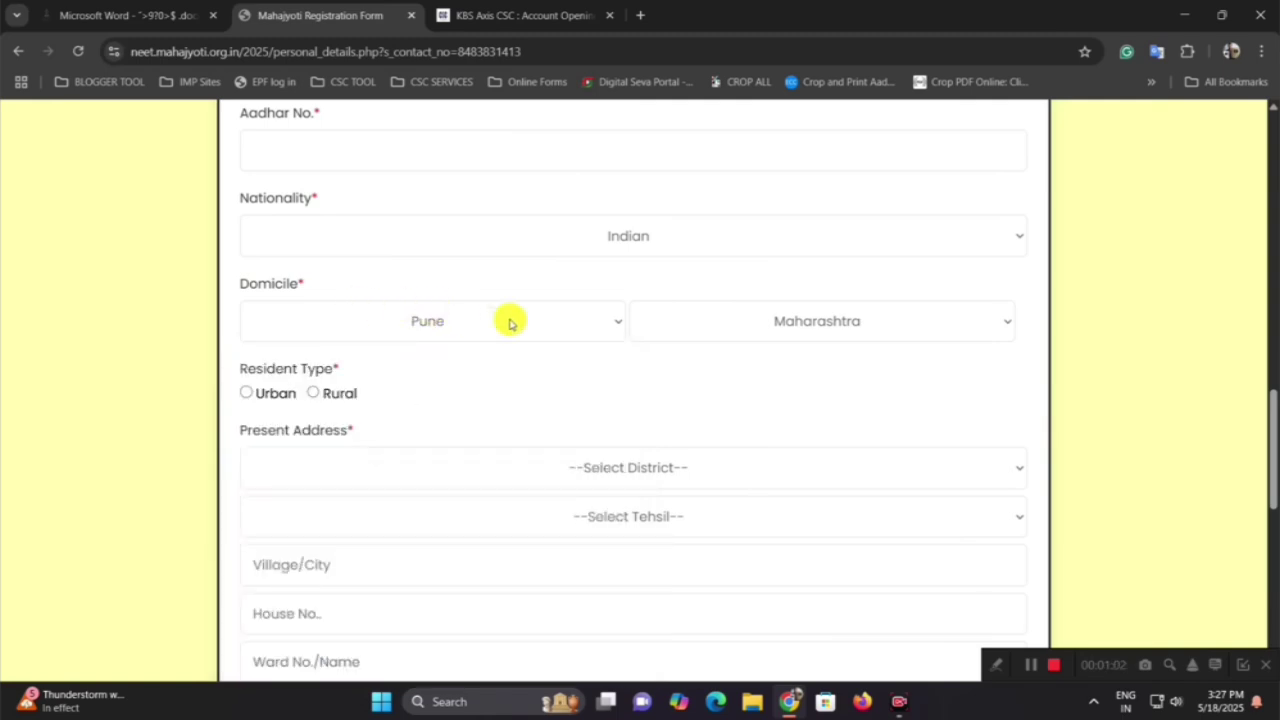
{"action": "left_click", "coordinate": [705, 322]}
{"action": "left_click", "coordinate": [781, 327]}
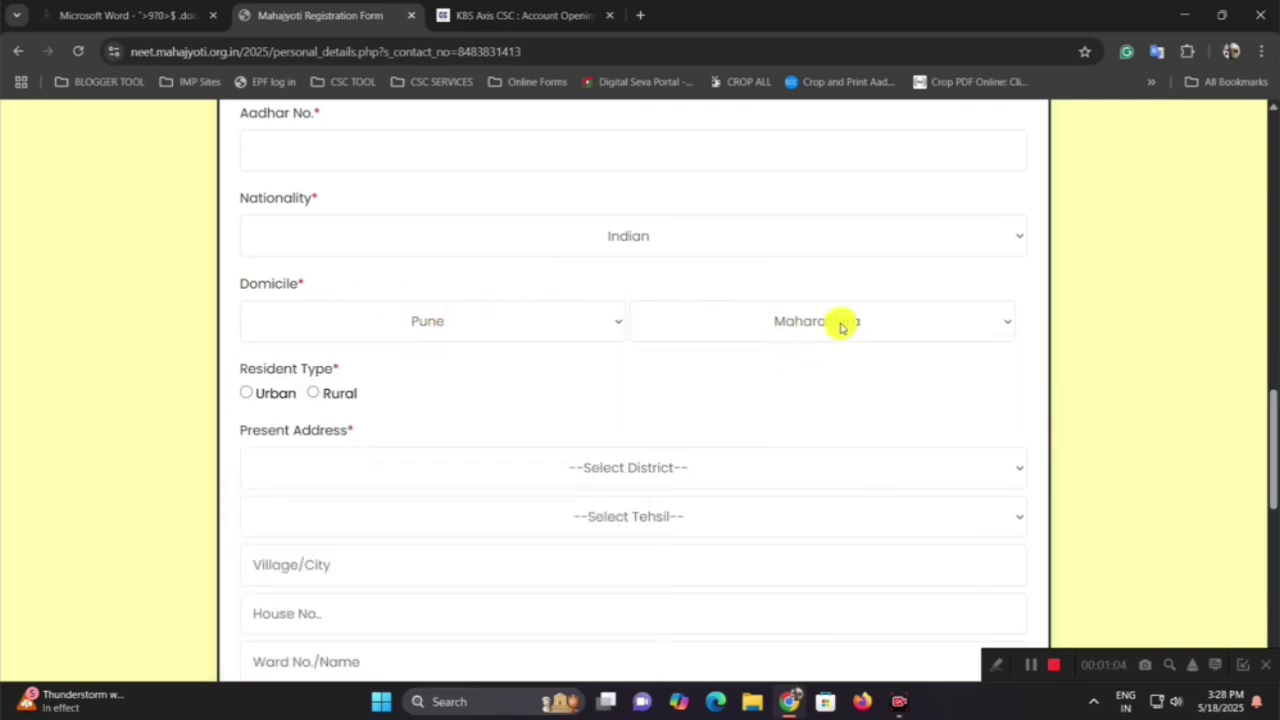
Step: Try Urban as the resident type, and settle on Rural
{"action": "scroll", "coordinate": [430, 350], "scroll_direction": "down", "scroll_amount": 1}
{"action": "left_click", "coordinate": [246, 311]}
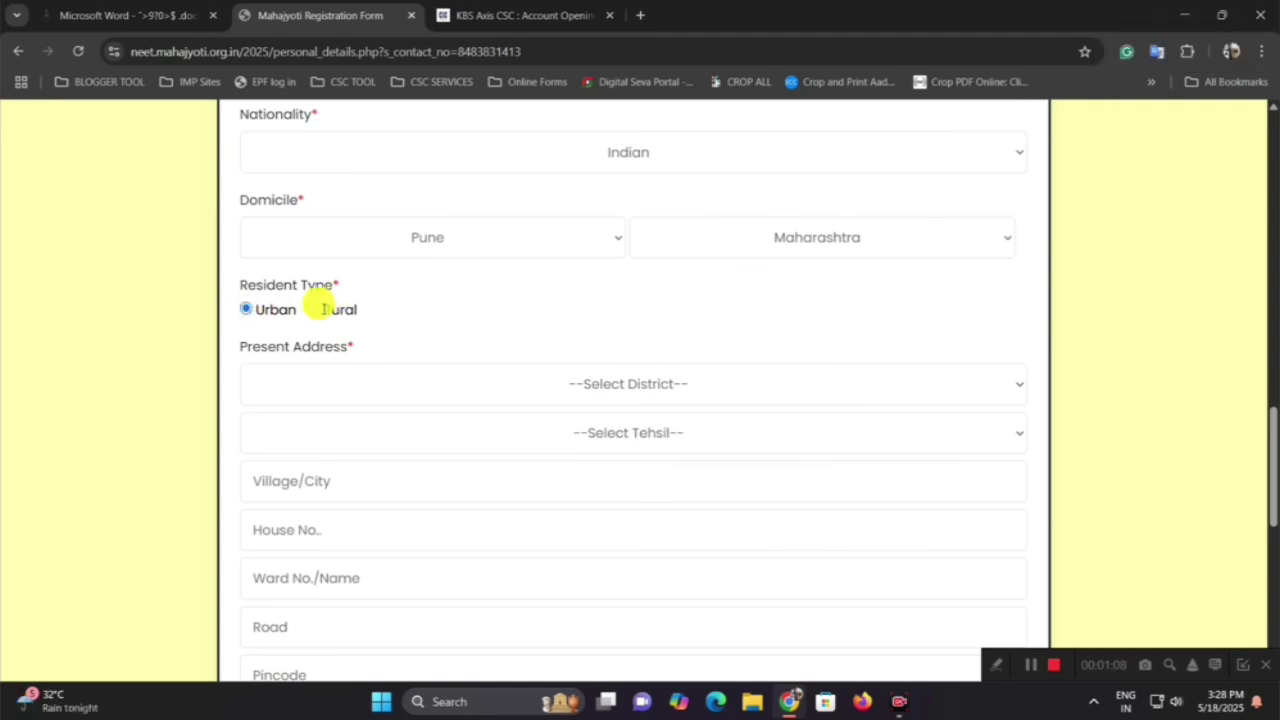
{"action": "left_click", "coordinate": [246, 309]}
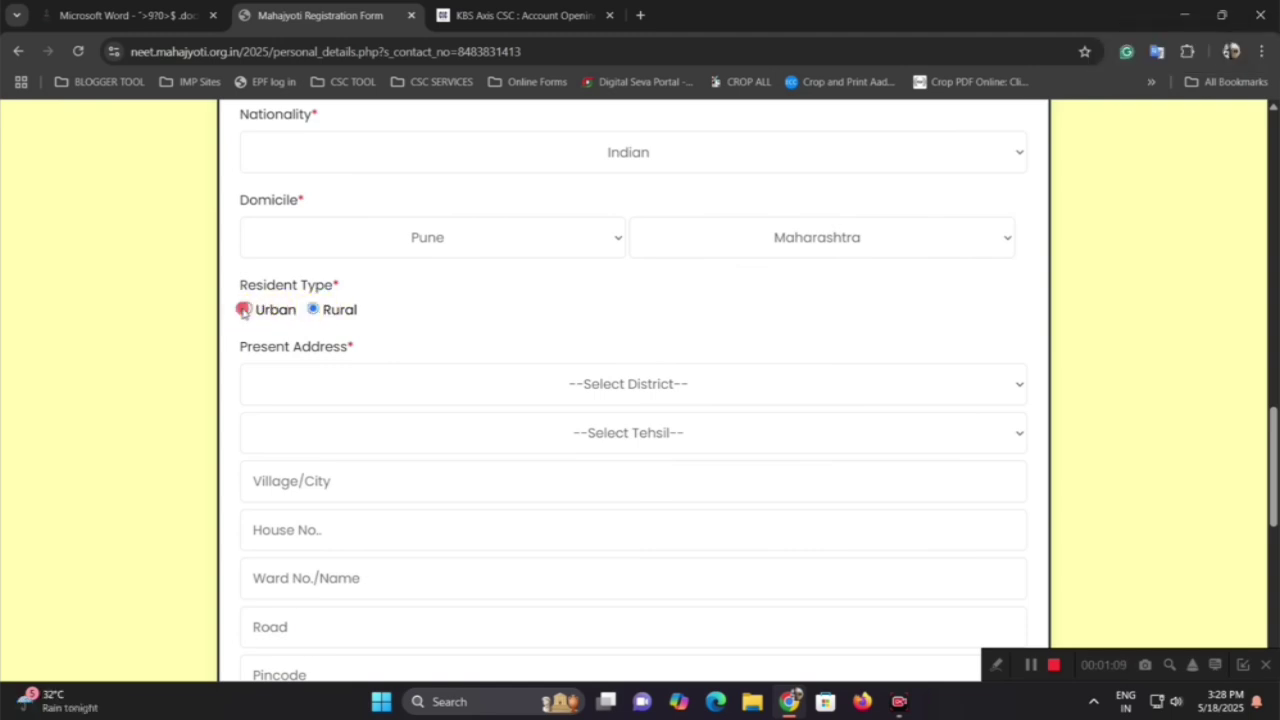
{"action": "left_click", "coordinate": [313, 310]}
Step: Set the present address district to Pune and its tehsil to Purandhar (Saswad)
{"action": "scroll", "coordinate": [329, 306], "scroll_direction": "down", "scroll_amount": 1}
{"action": "left_click", "coordinate": [331, 307]}
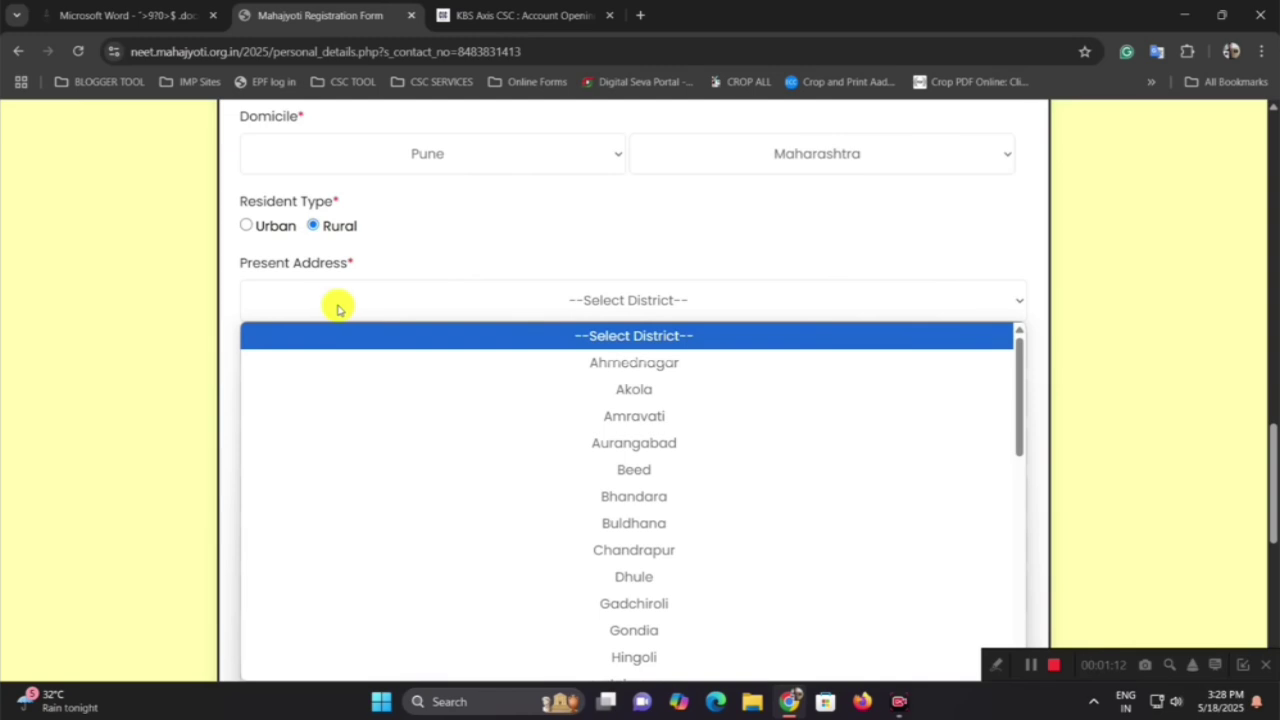
{"action": "key", "text": "p"}
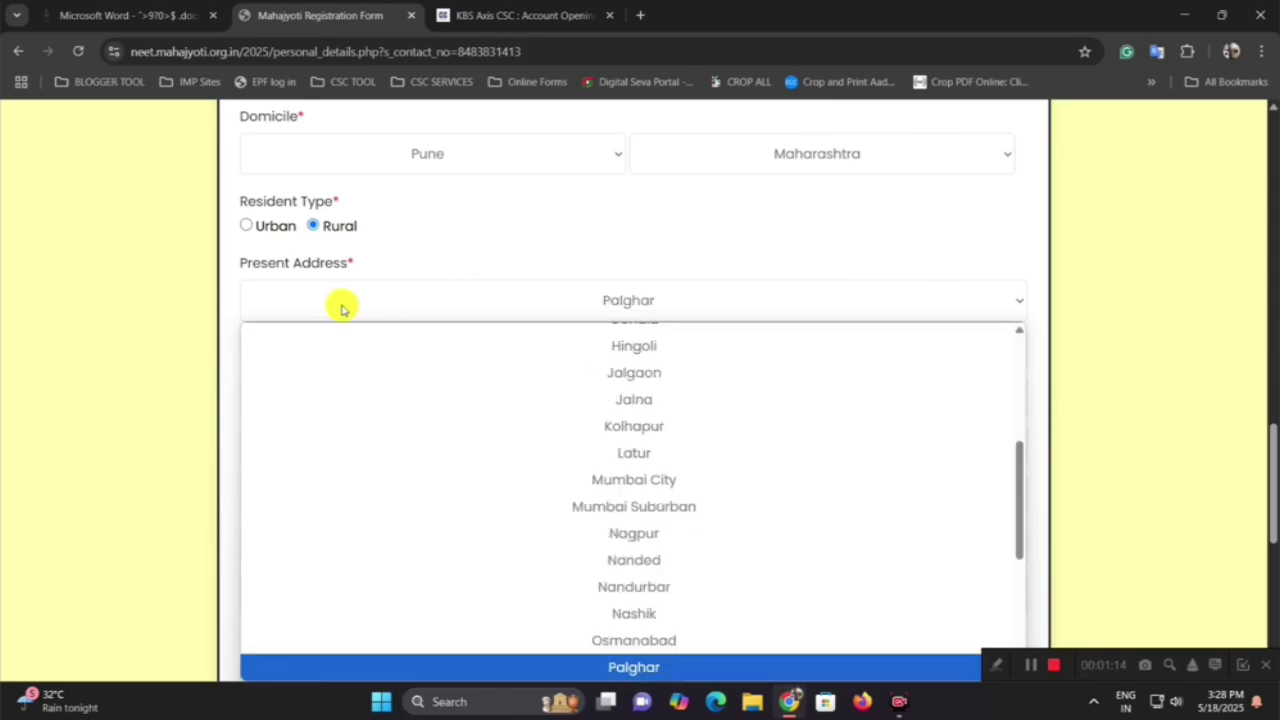
{"action": "key", "text": "p"}
{"action": "key", "text": "p"}
{"action": "key", "text": "Return"}
{"action": "left_click", "coordinate": [501, 358]}
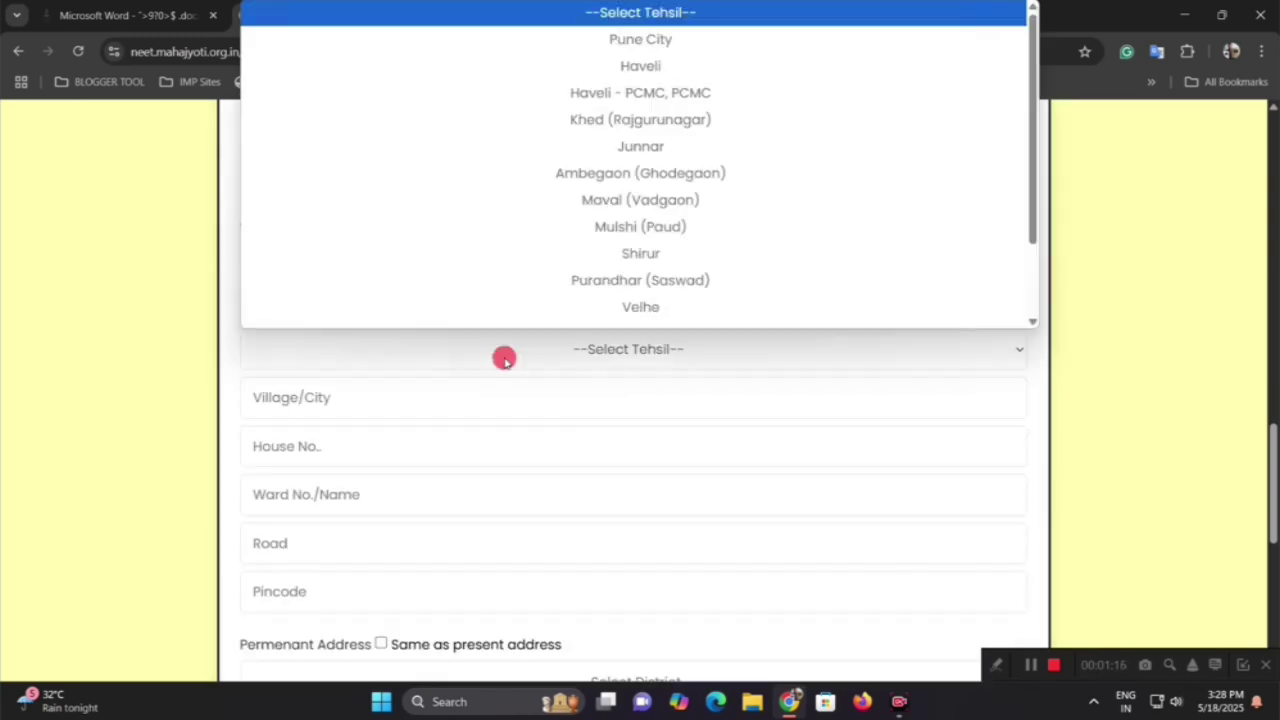
{"action": "key", "text": "p"}
{"action": "key", "text": "p"}
{"action": "key", "text": "Return"}
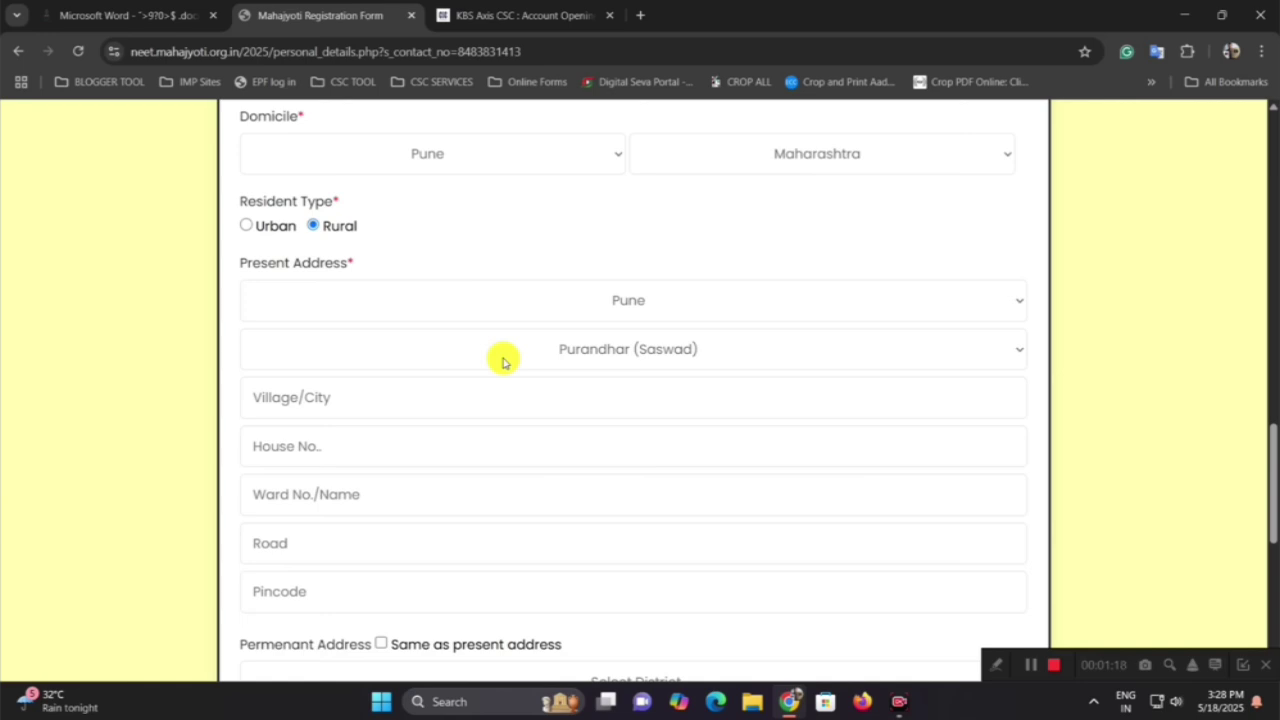
Step: Go through the remaining present address fields: village/city, house number, ward, road and pincode
{"action": "scroll", "coordinate": [488, 370], "scroll_direction": "down", "scroll_amount": 1}
{"action": "left_click", "coordinate": [417, 310]}
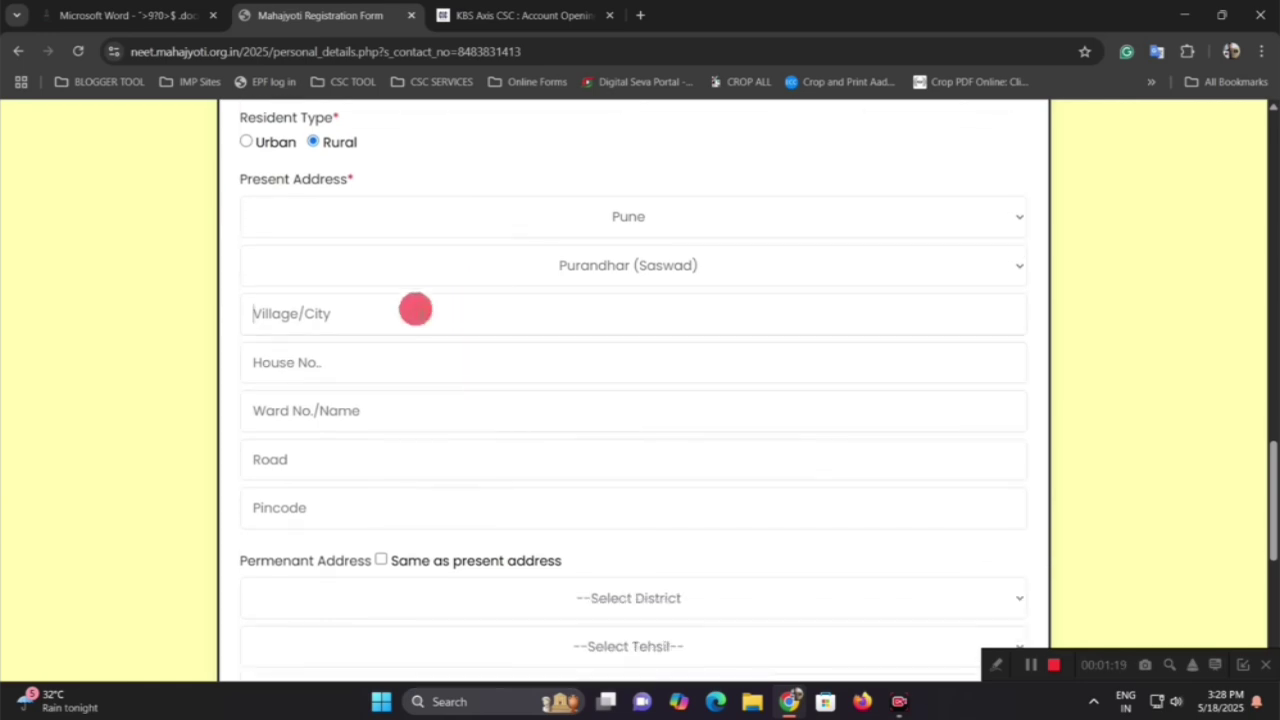
{"action": "left_click", "coordinate": [330, 347]}
{"action": "scroll", "coordinate": [335, 347], "scroll_direction": "down", "scroll_amount": 1}
{"action": "left_click", "coordinate": [349, 328]}
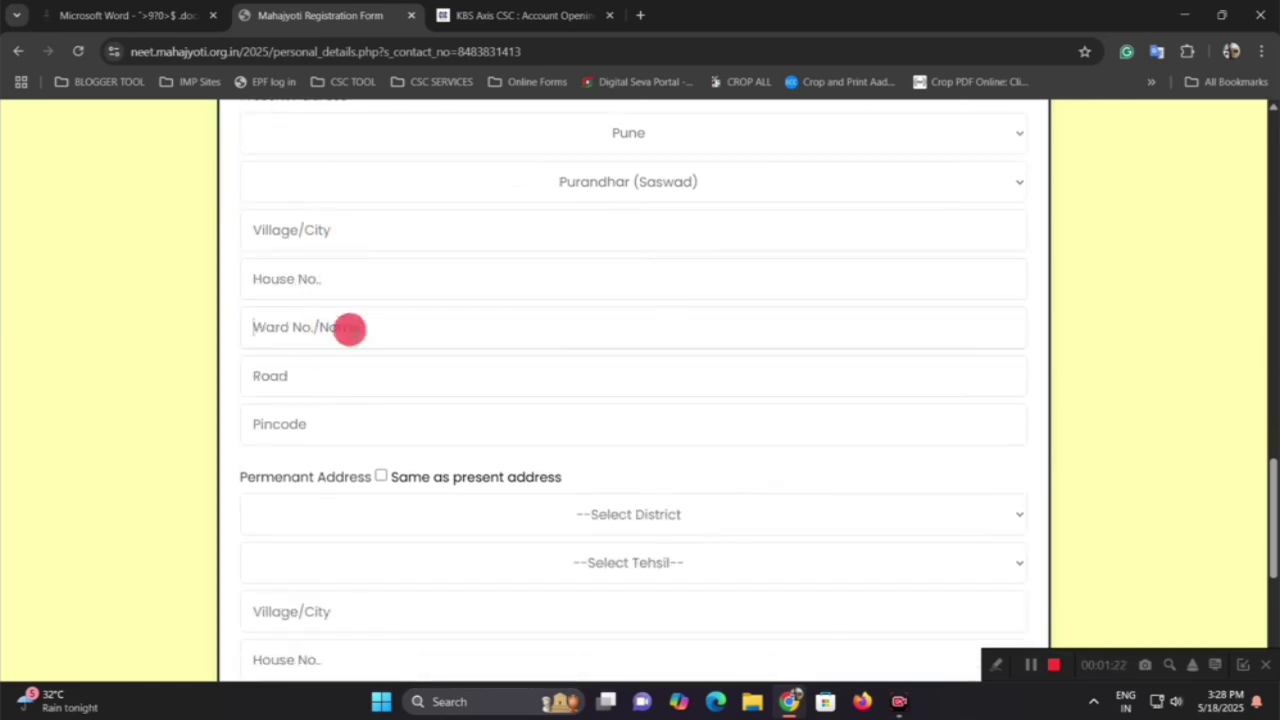
{"action": "left_click", "coordinate": [349, 373]}
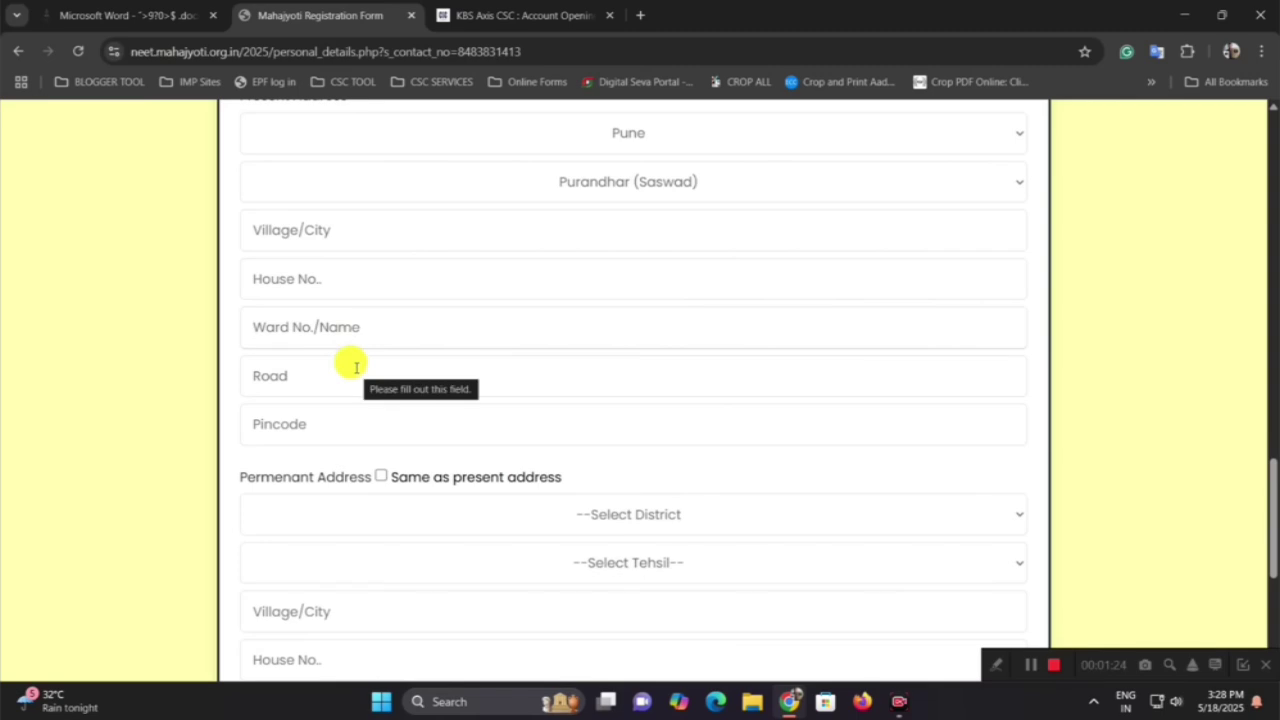
{"action": "scroll", "coordinate": [358, 395], "scroll_direction": "down", "scroll_amount": 1}
{"action": "left_click", "coordinate": [360, 351]}
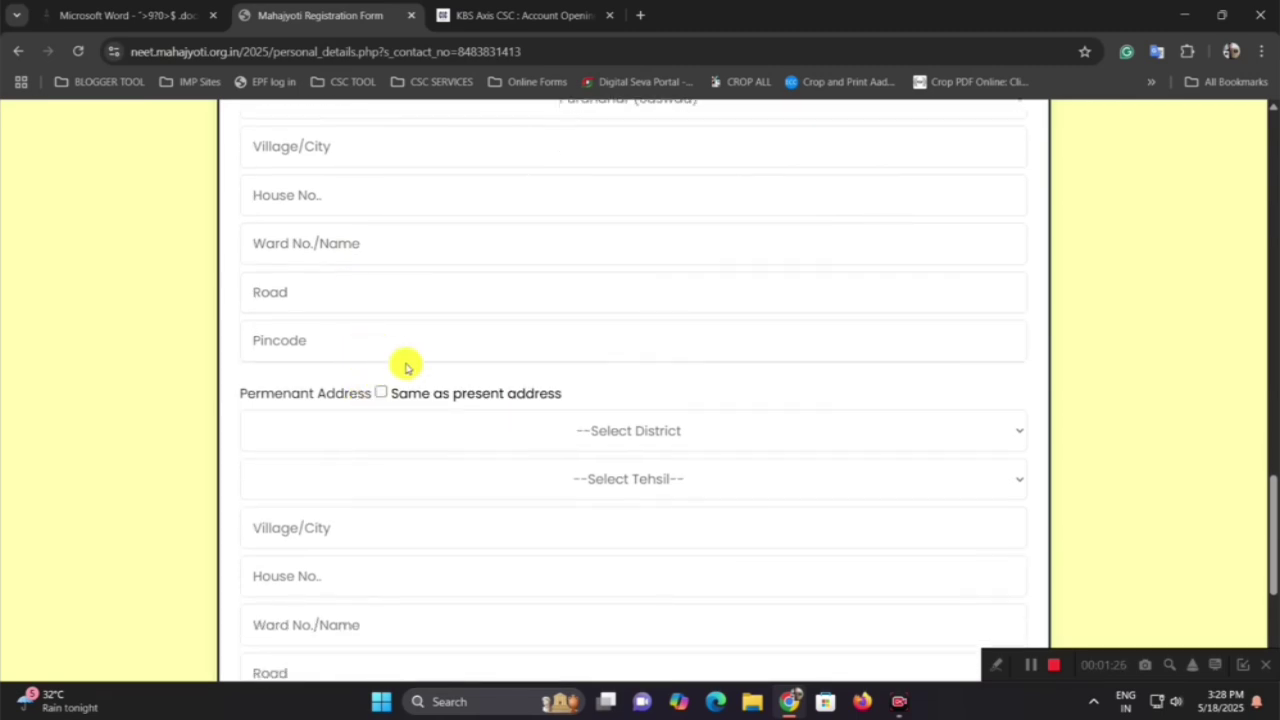
Step: Try marking the permanent address as the same as the present address, and clear that option again
{"action": "scroll", "coordinate": [325, 395], "scroll_direction": "up", "scroll_amount": 3}
{"action": "left_click_drag", "start_coordinate": [261, 264], "coordinate": [319, 265]}
{"action": "scroll", "coordinate": [323, 409], "scroll_direction": "down", "scroll_amount": 2}
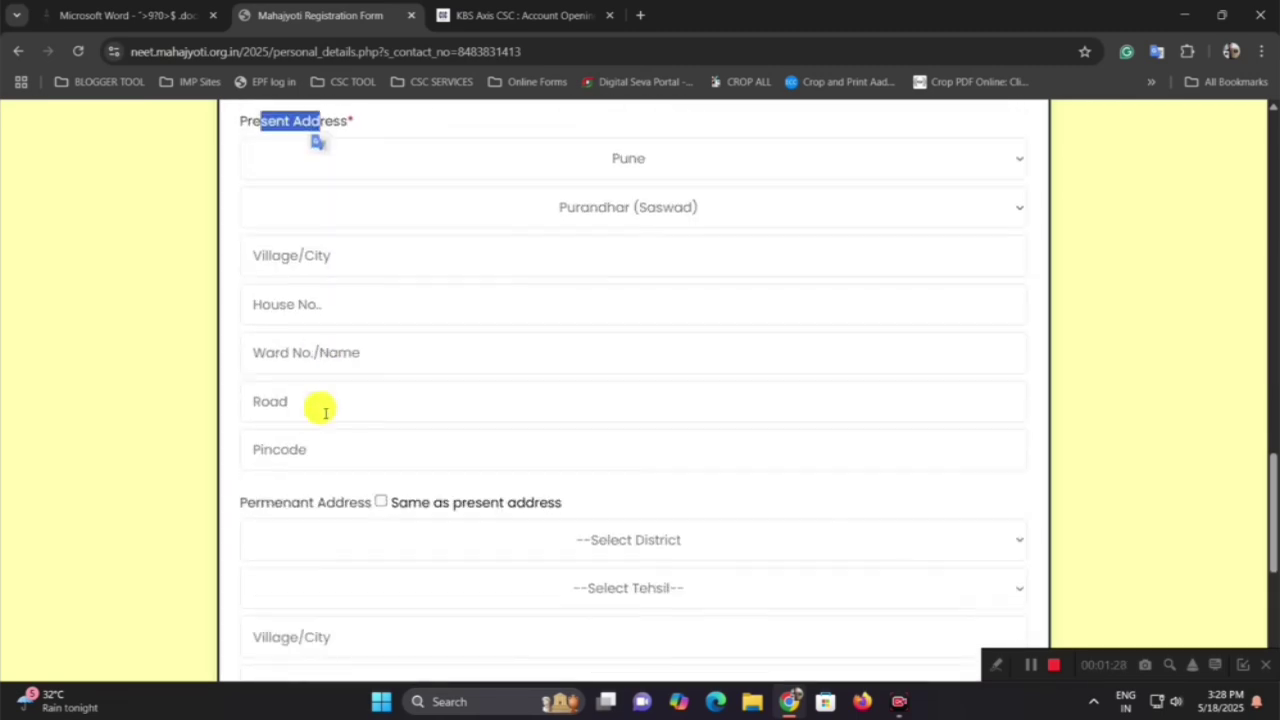
{"action": "left_click", "coordinate": [333, 469]}
{"action": "left_click", "coordinate": [383, 477]}
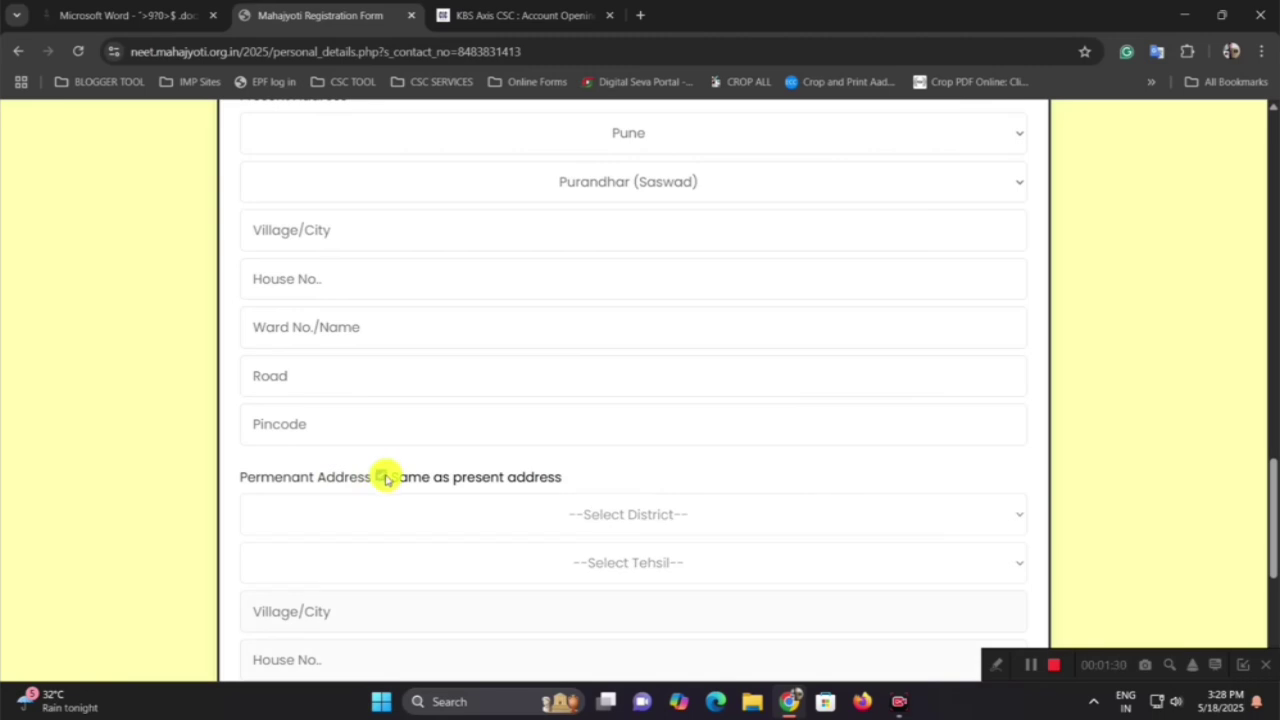
{"action": "left_click", "coordinate": [383, 477]}
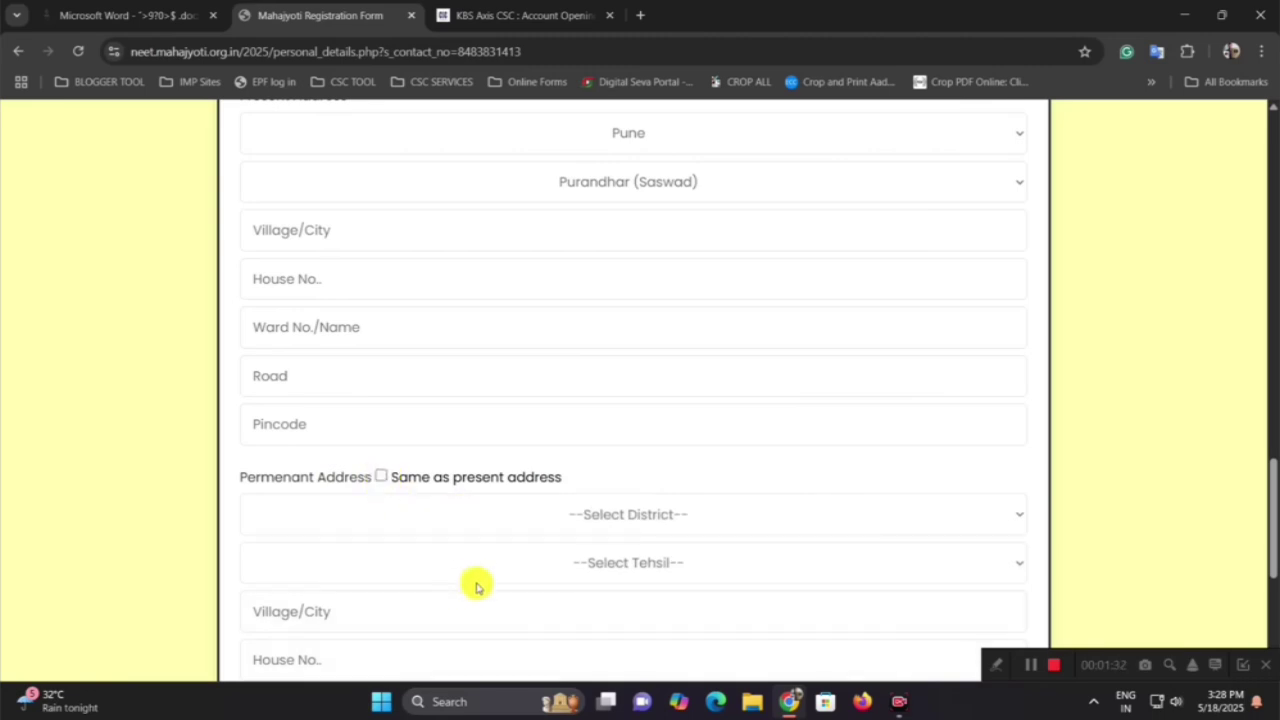
Step: Check the mobile, alternate mobile and email fields, and save the personal details to continue to Qualification Details
{"action": "scroll", "coordinate": [389, 476], "scroll_direction": "down", "scroll_amount": 2}
{"action": "left_click_drag", "start_coordinate": [284, 314], "coordinate": [346, 315]}
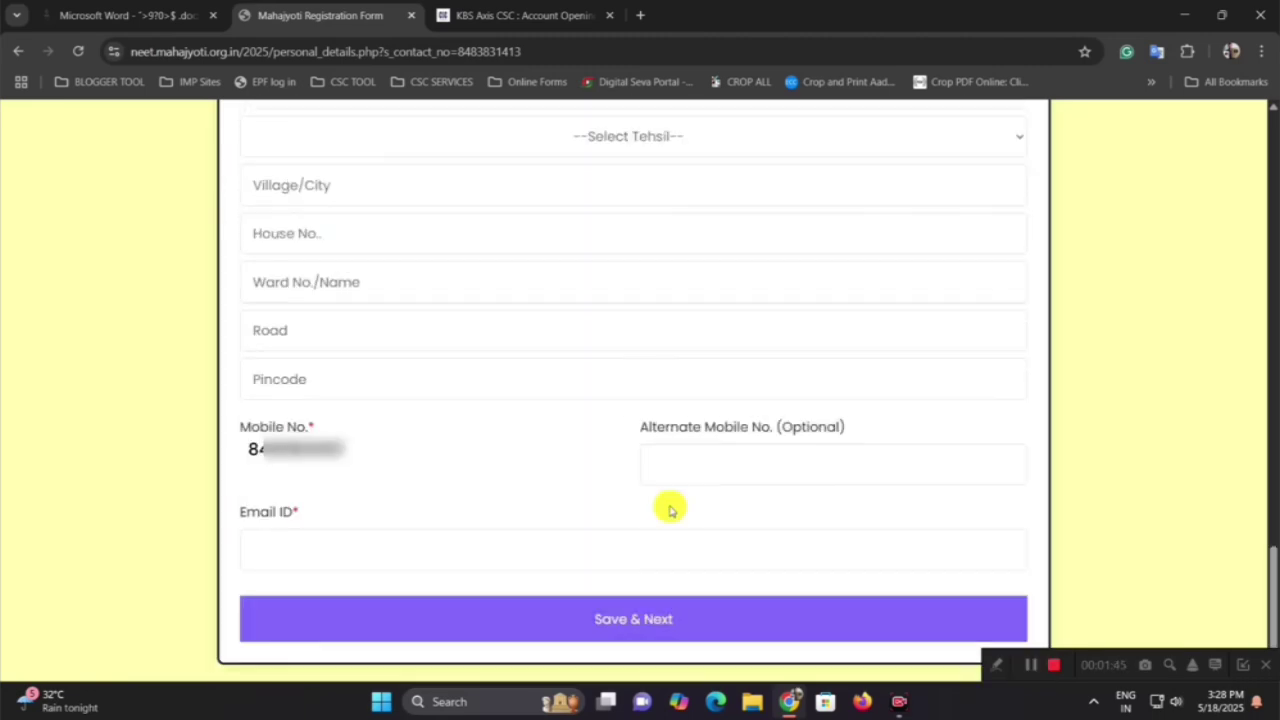
{"action": "left_click_drag", "start_coordinate": [848, 437], "coordinate": [757, 437]}
{"action": "left_click", "coordinate": [673, 462]}
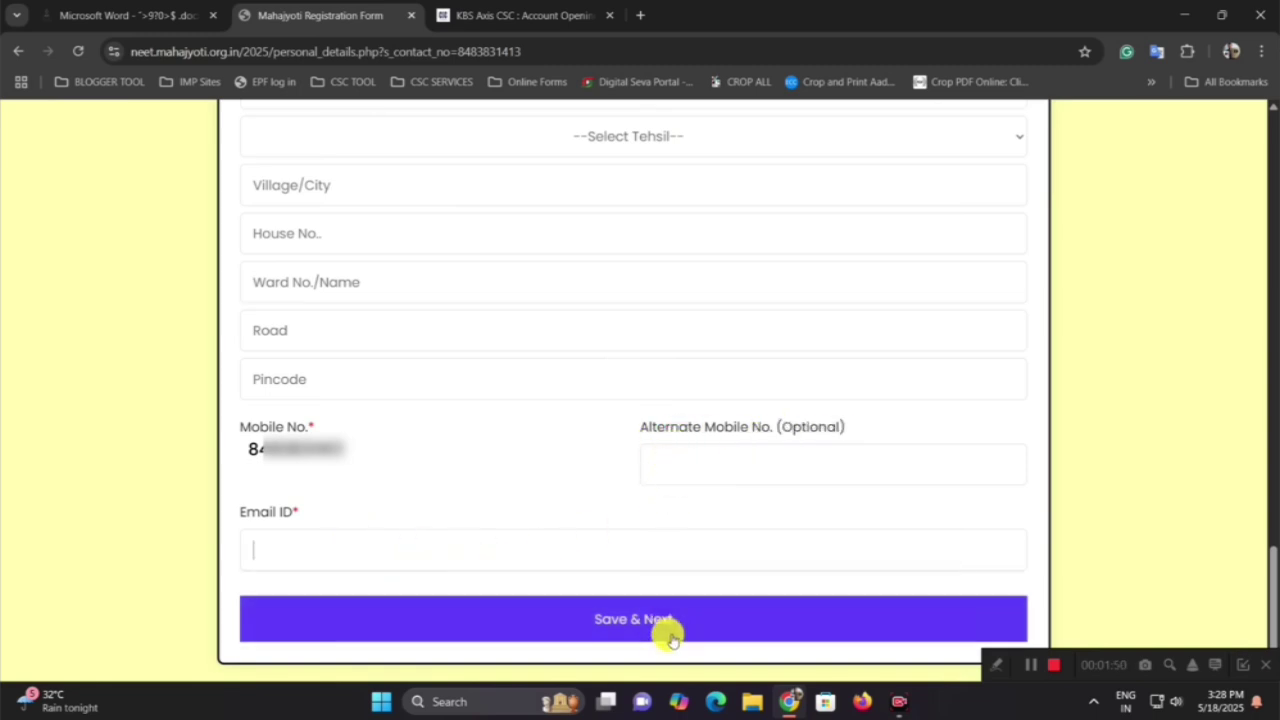
{"action": "left_click", "coordinate": [980, 636]}
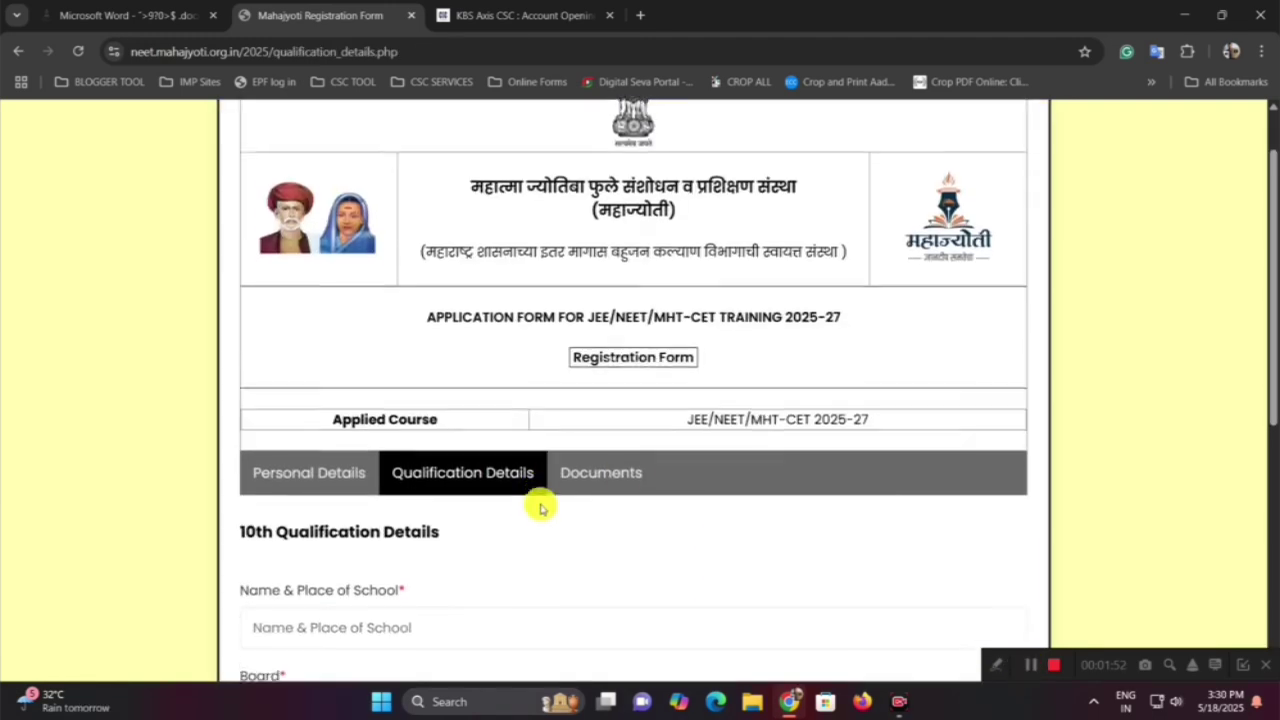
Step: Enter the name and place of the school in the 10th Qualification Details
{"action": "scroll", "coordinate": [543, 506], "scroll_direction": "down", "scroll_amount": 2}
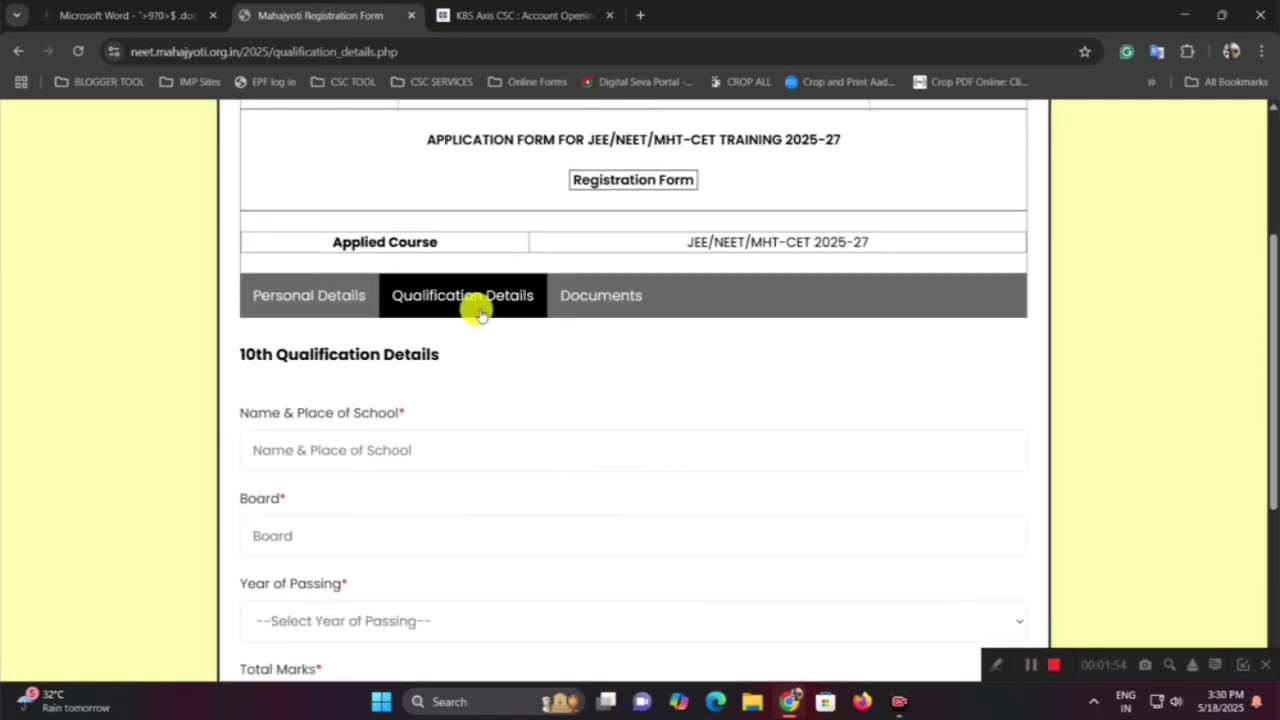
{"action": "scroll", "coordinate": [490, 325], "scroll_direction": "down", "scroll_amount": 1}
{"action": "scroll", "coordinate": [443, 277], "scroll_direction": "down", "scroll_amount": 1}
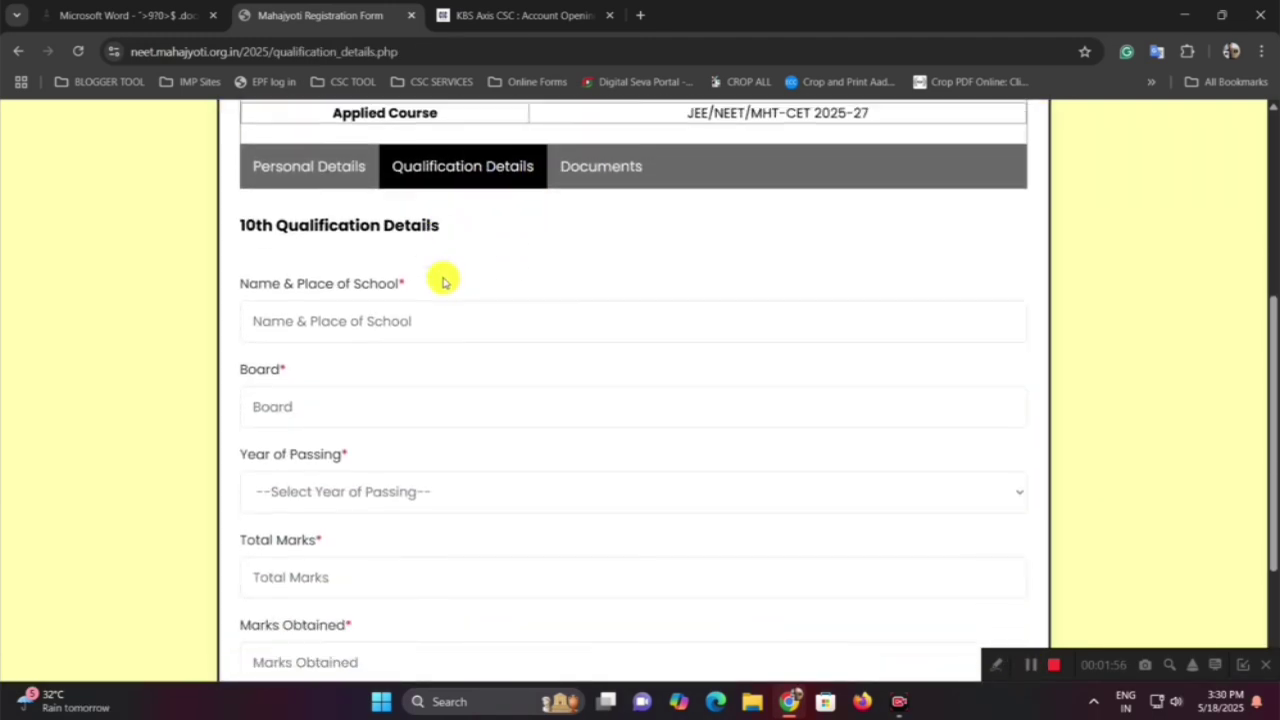
{"action": "left_click_drag", "start_coordinate": [274, 200], "coordinate": [491, 209]}
{"action": "left_click", "coordinate": [498, 216]}
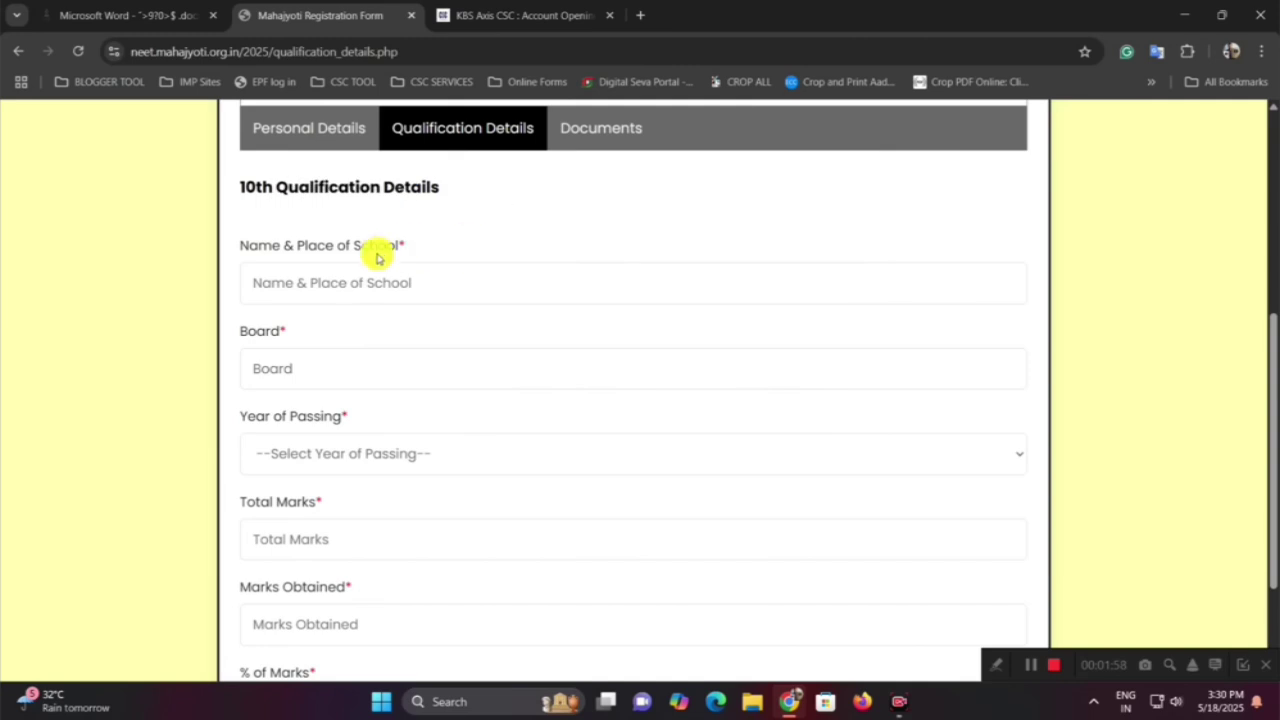
{"action": "left_click", "coordinate": [354, 290]}
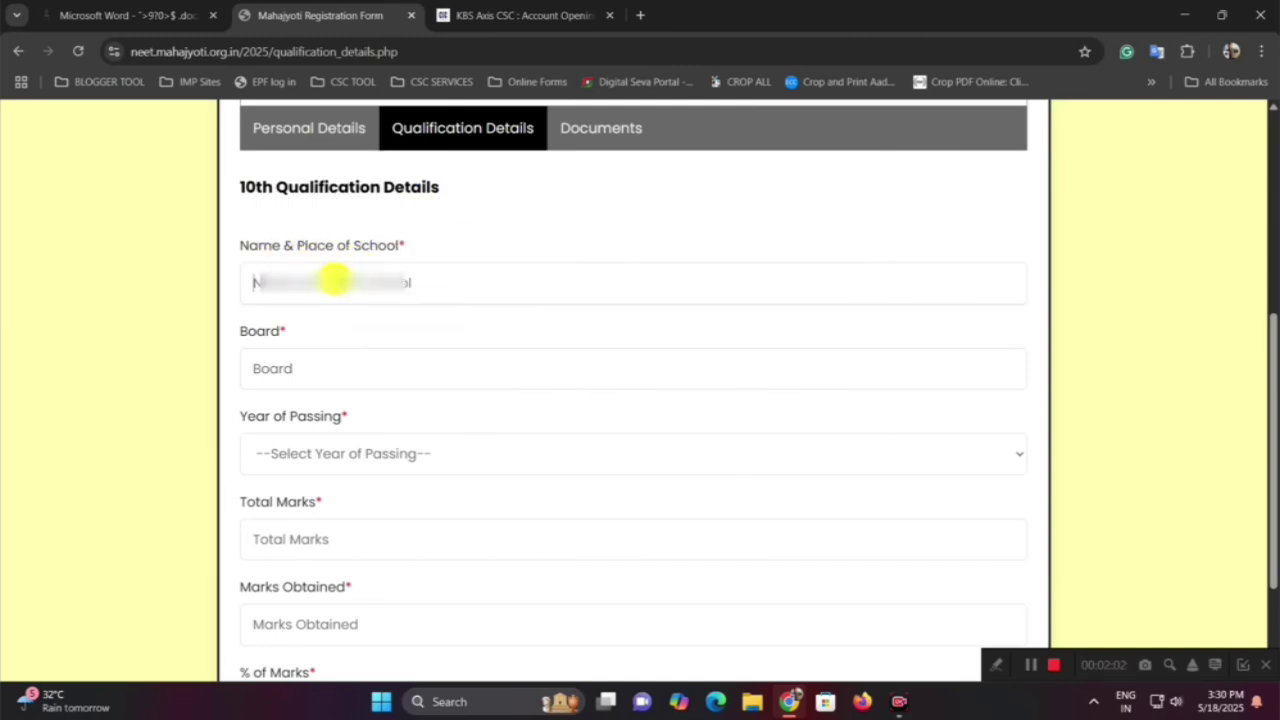
{"action": "type", "text": "MA"}
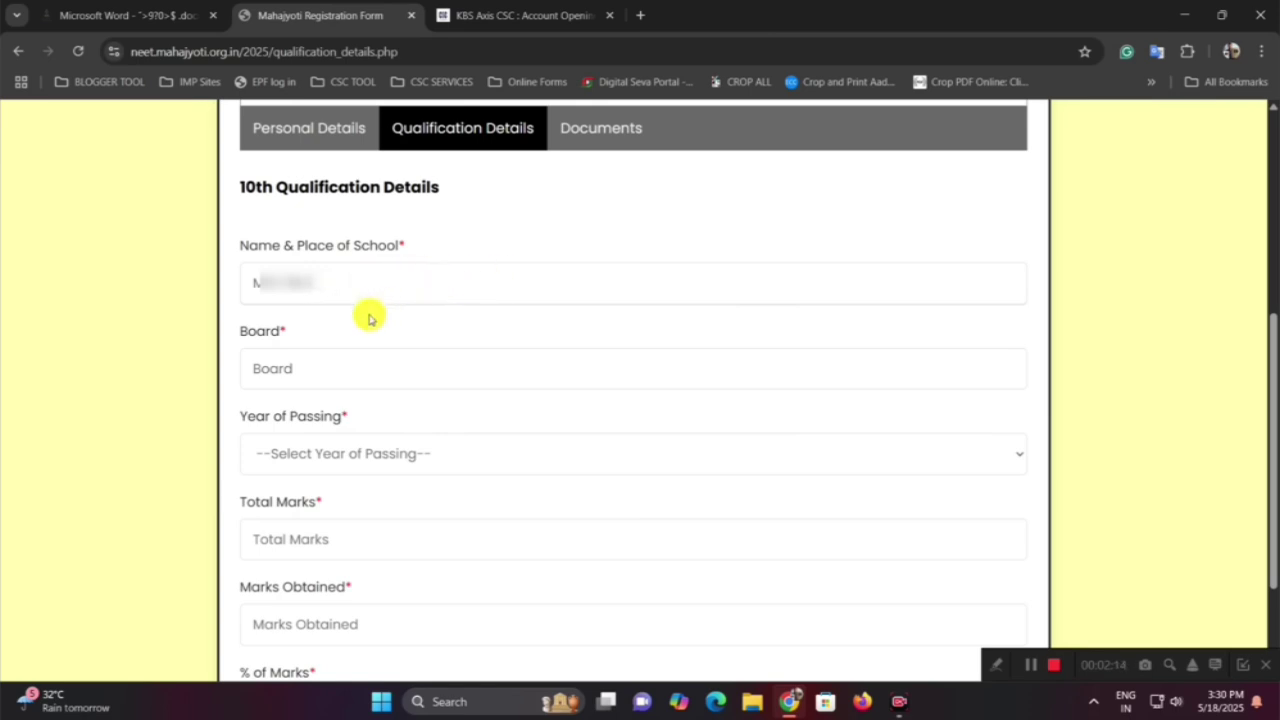
Step: Enter Maharashtra Board Pune as the 10th board and select 2025 as the year of passing
{"action": "left_click", "coordinate": [298, 358]}
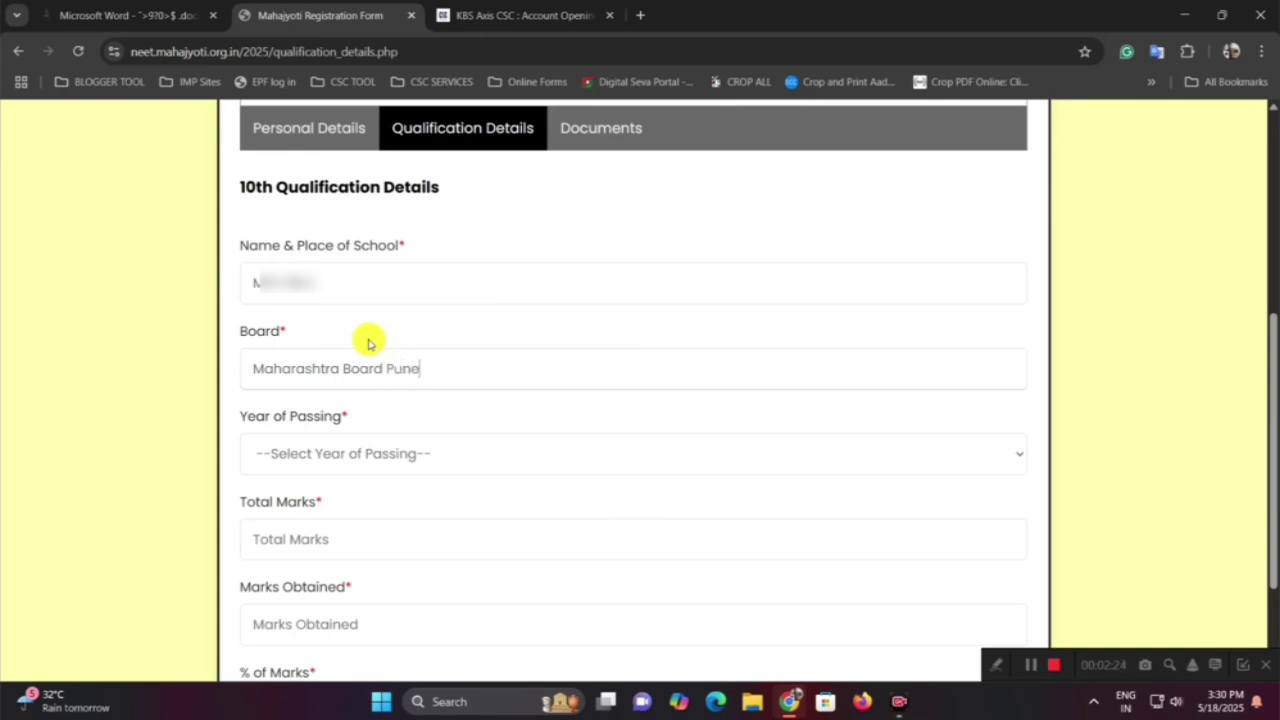
{"action": "scroll", "coordinate": [411, 366], "scroll_direction": "down", "scroll_amount": 1}
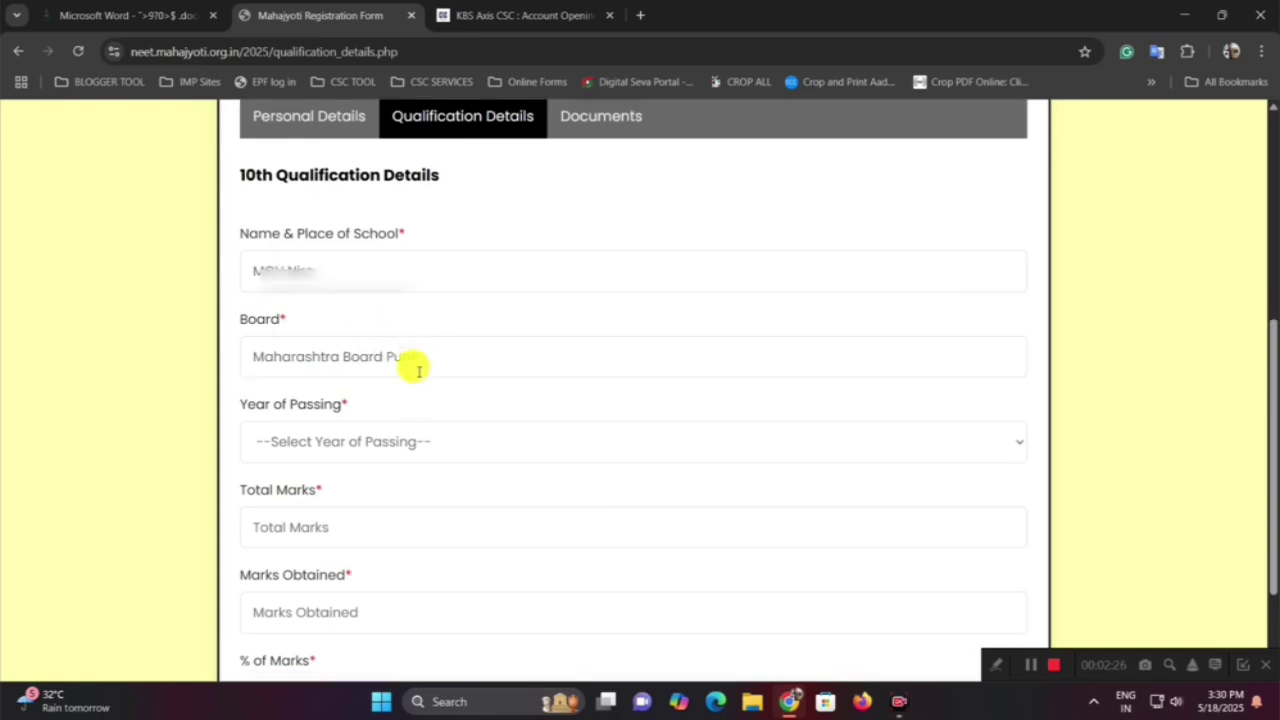
{"action": "left_click", "coordinate": [385, 366]}
{"action": "left_click", "coordinate": [391, 423]}
{"action": "scroll", "coordinate": [391, 380], "scroll_direction": "down", "scroll_amount": 1}
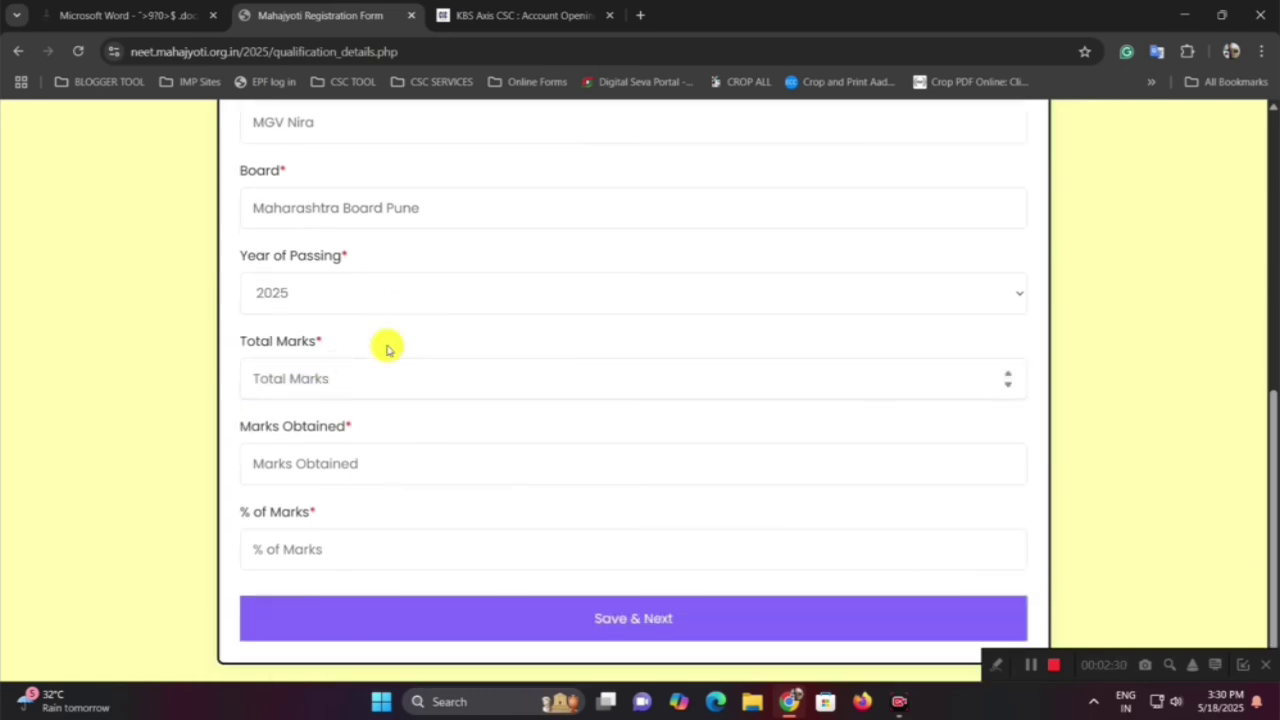
Step: Enter 600 total marks and 550 marks obtained for 10th, and save the qualification details to continue to Documents
{"action": "type", "text": "600"}
{"action": "left_click", "coordinate": [340, 452]}
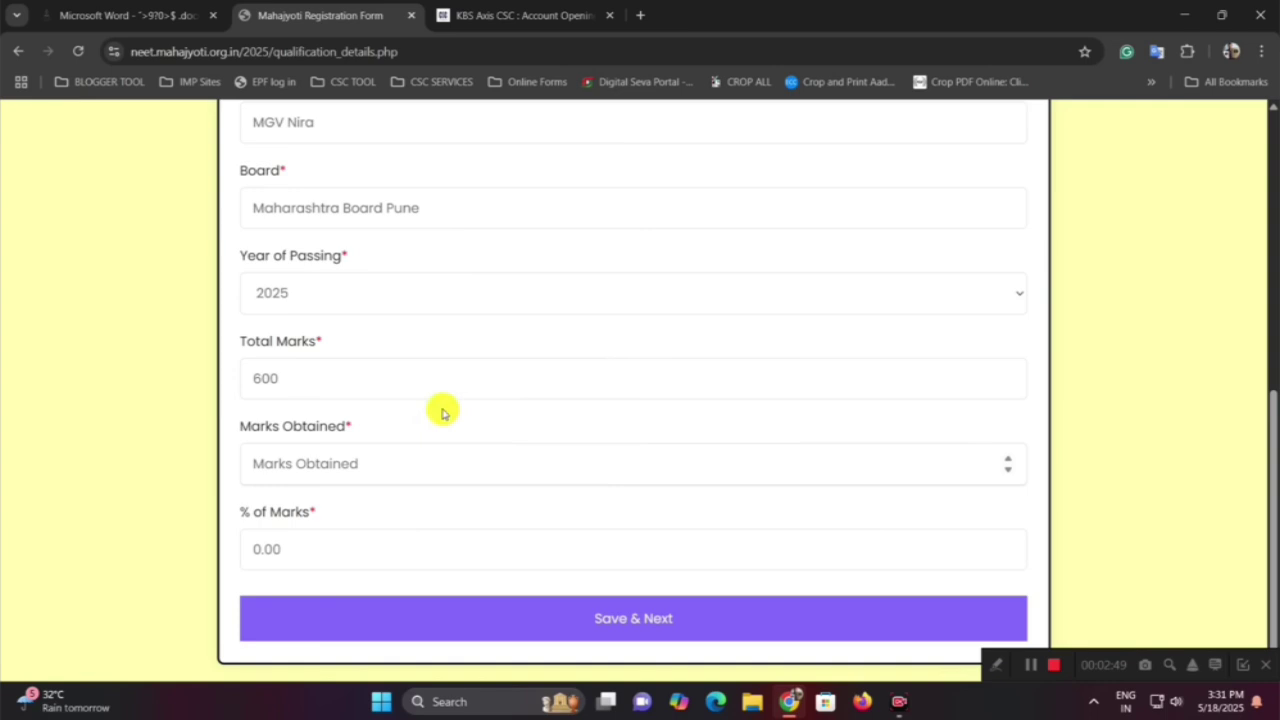
{"action": "left_click", "coordinate": [407, 579]}
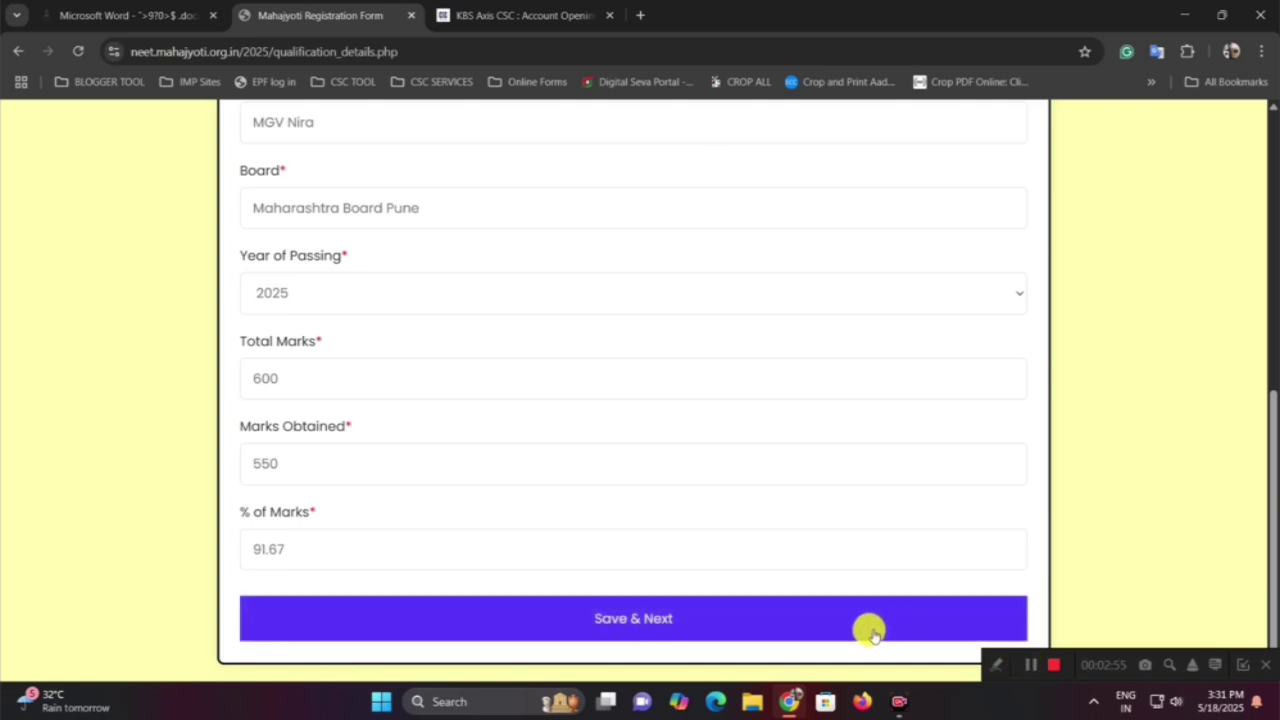
{"action": "left_click", "coordinate": [939, 616]}
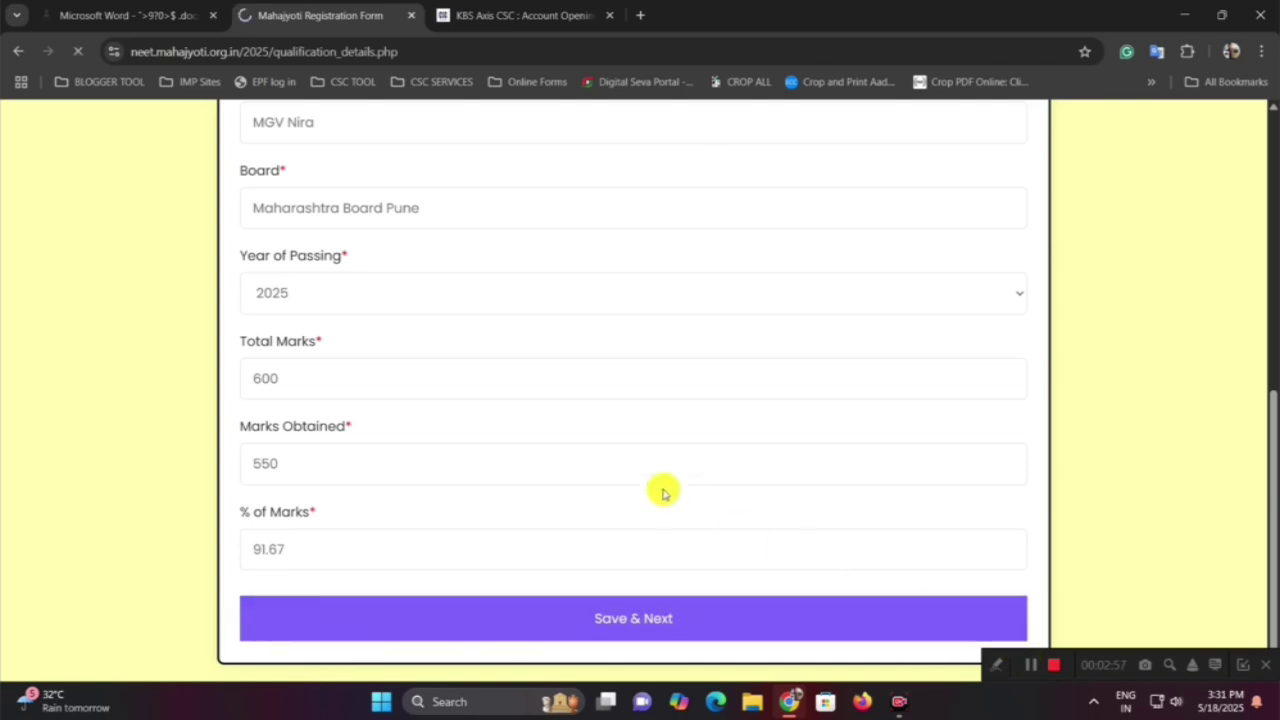
Step: Look through the list of documents requested for upload, from the passport size photo onward
{"action": "scroll", "coordinate": [626, 458], "scroll_direction": "down", "scroll_amount": 3}
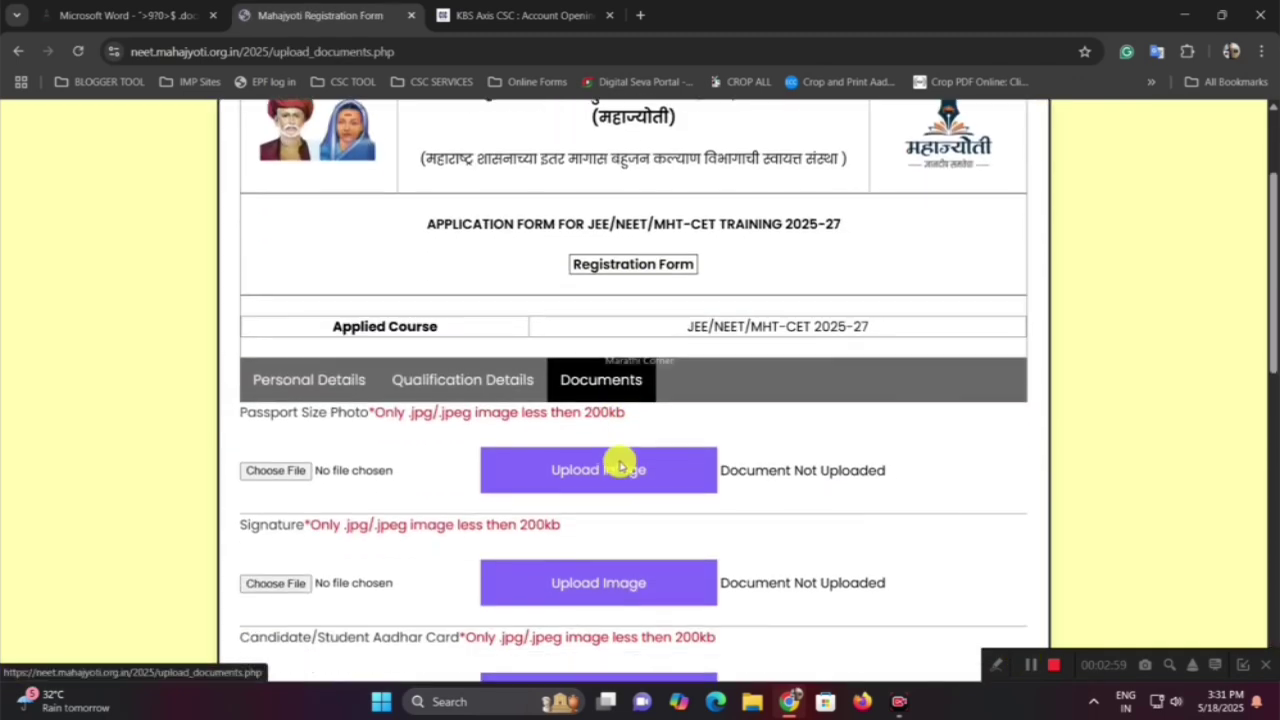
{"action": "scroll", "coordinate": [558, 437], "scroll_direction": "down", "scroll_amount": 1}
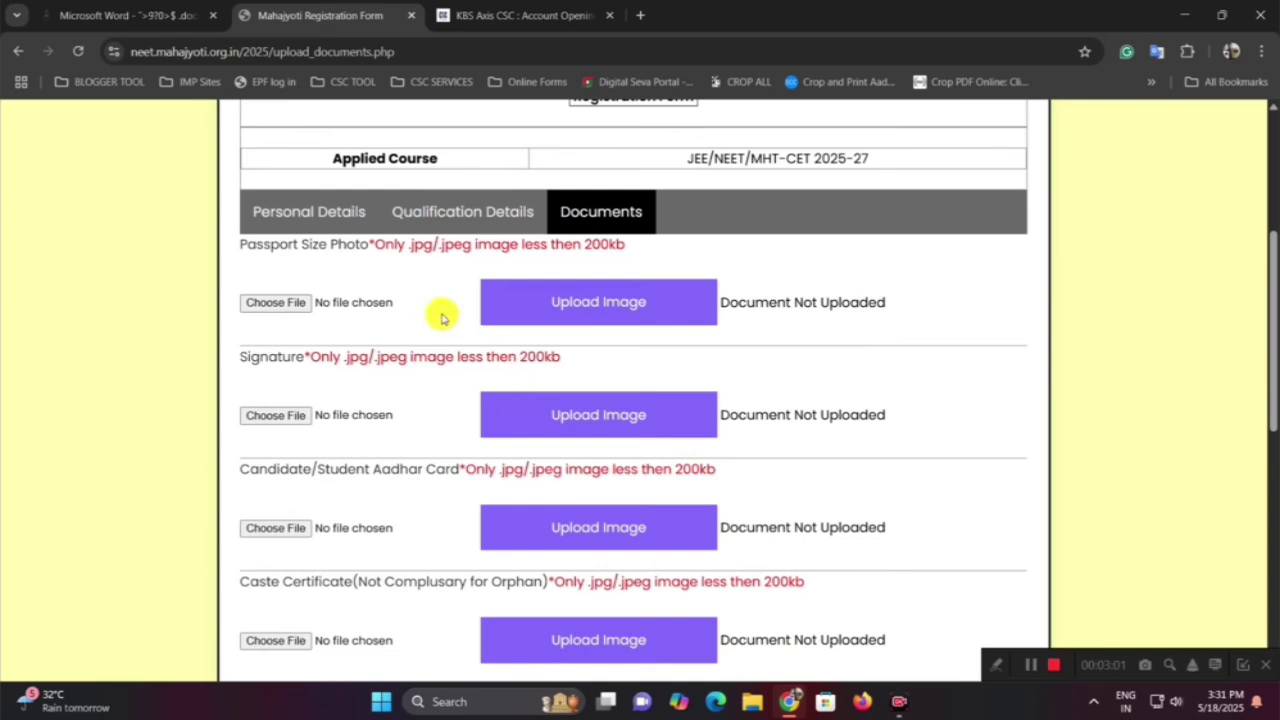
{"action": "scroll", "coordinate": [374, 263], "scroll_direction": "down", "scroll_amount": 8}
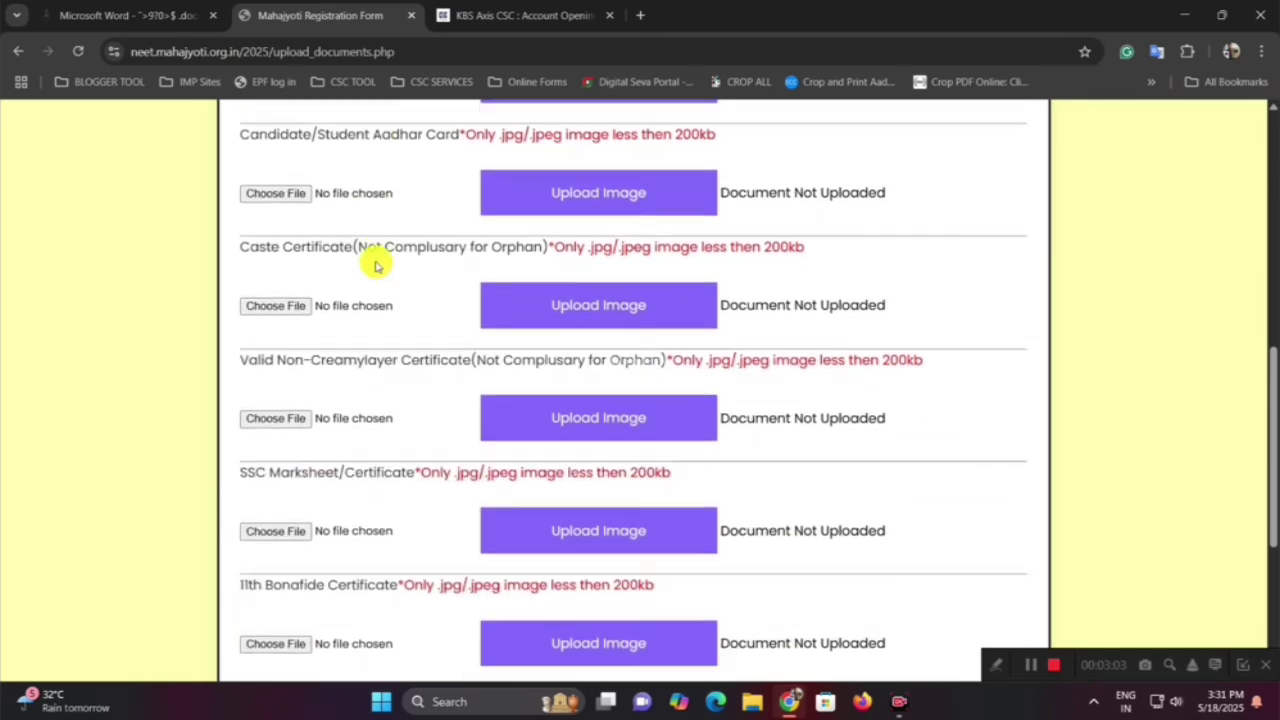
{"action": "scroll", "coordinate": [447, 323], "scroll_direction": "up", "scroll_amount": 10}
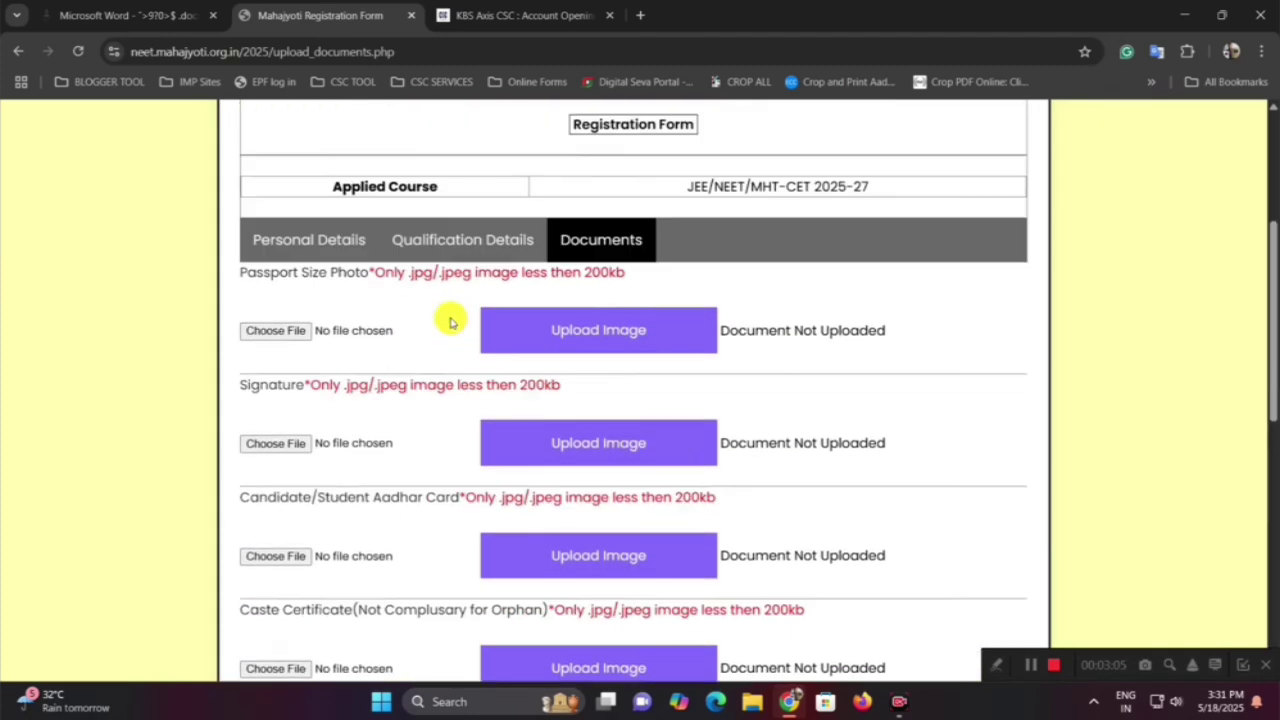
{"action": "scroll", "coordinate": [400, 337], "scroll_direction": "up", "scroll_amount": 3}
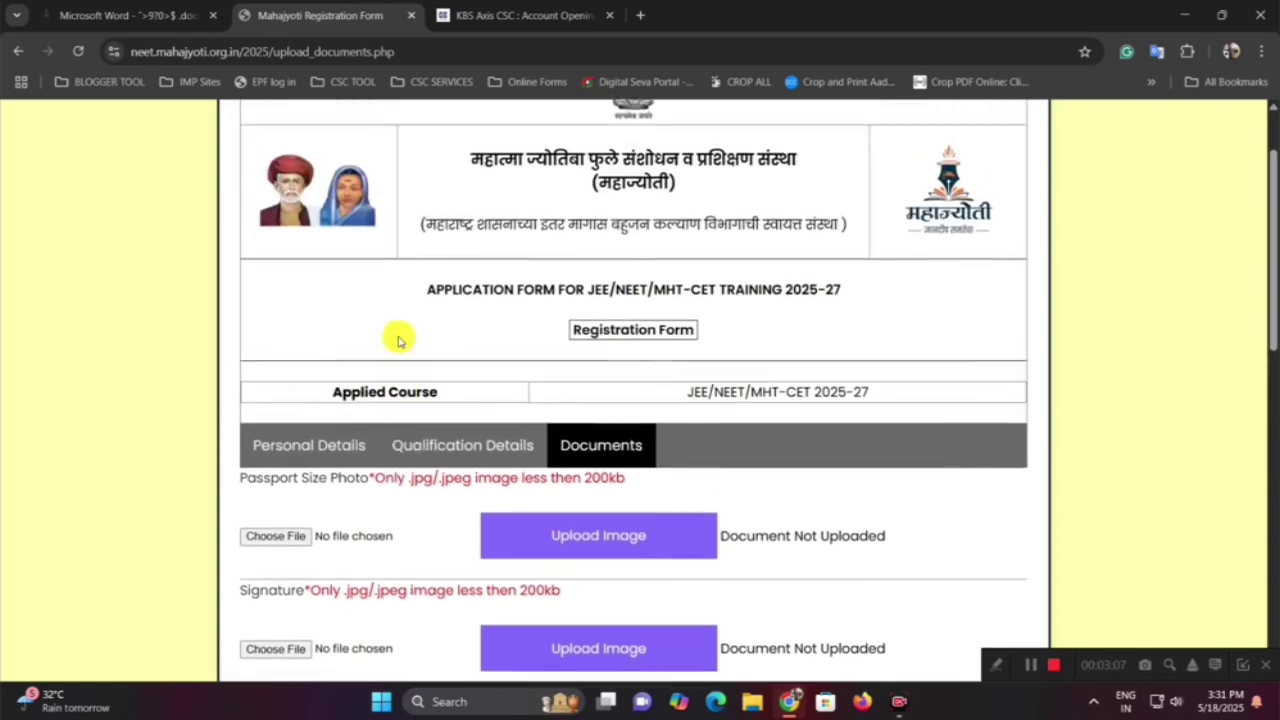
{"action": "scroll", "coordinate": [430, 380], "scroll_direction": "down", "scroll_amount": 3}
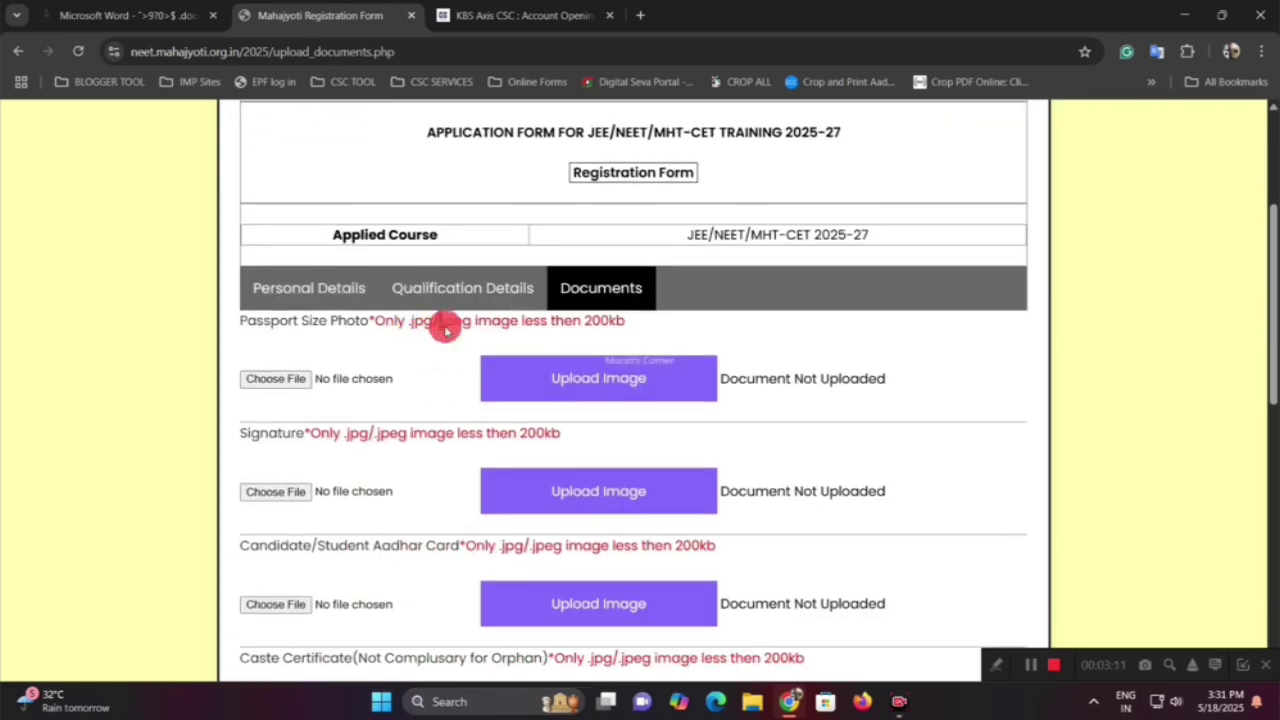
Step: Check the file format and size limits stated for the passport size photo and the other document uploads
{"action": "left_click", "coordinate": [495, 328]}
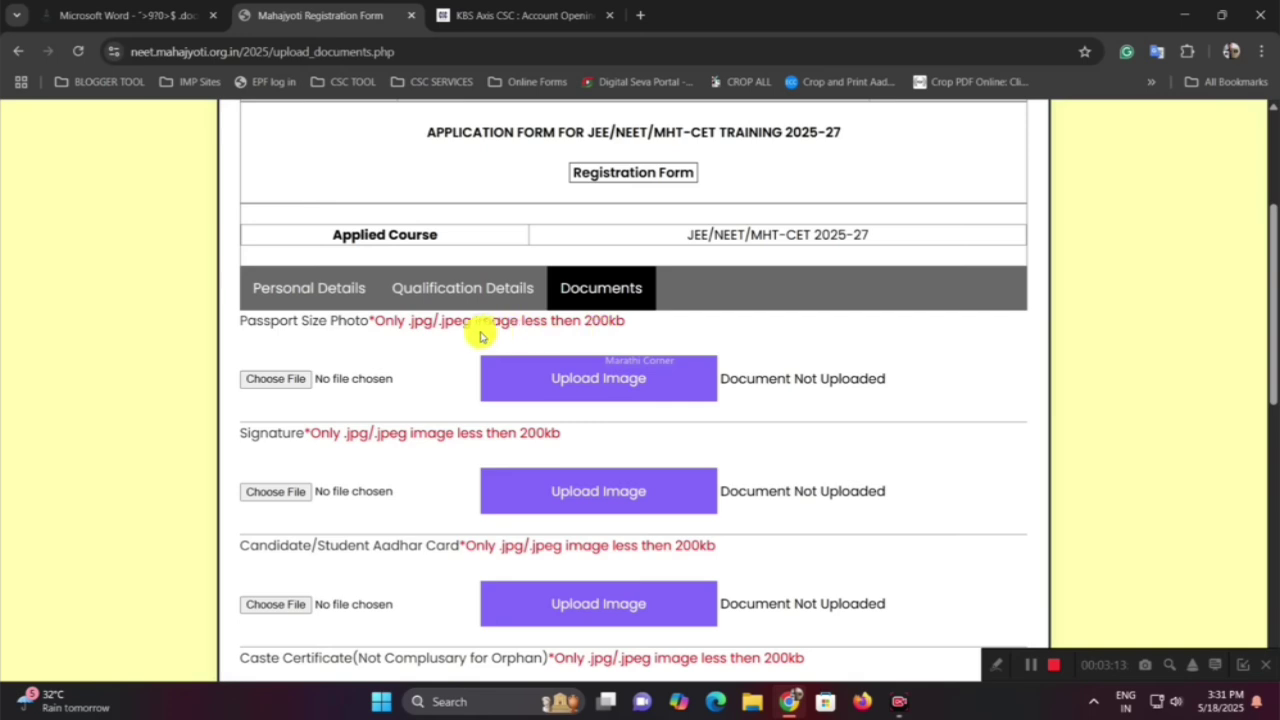
{"action": "left_click_drag", "start_coordinate": [520, 322], "coordinate": [643, 320]}
{"action": "scroll", "coordinate": [580, 336], "scroll_direction": "down", "scroll_amount": 1}
{"action": "scroll", "coordinate": [580, 336], "scroll_direction": "down", "scroll_amount": 4}
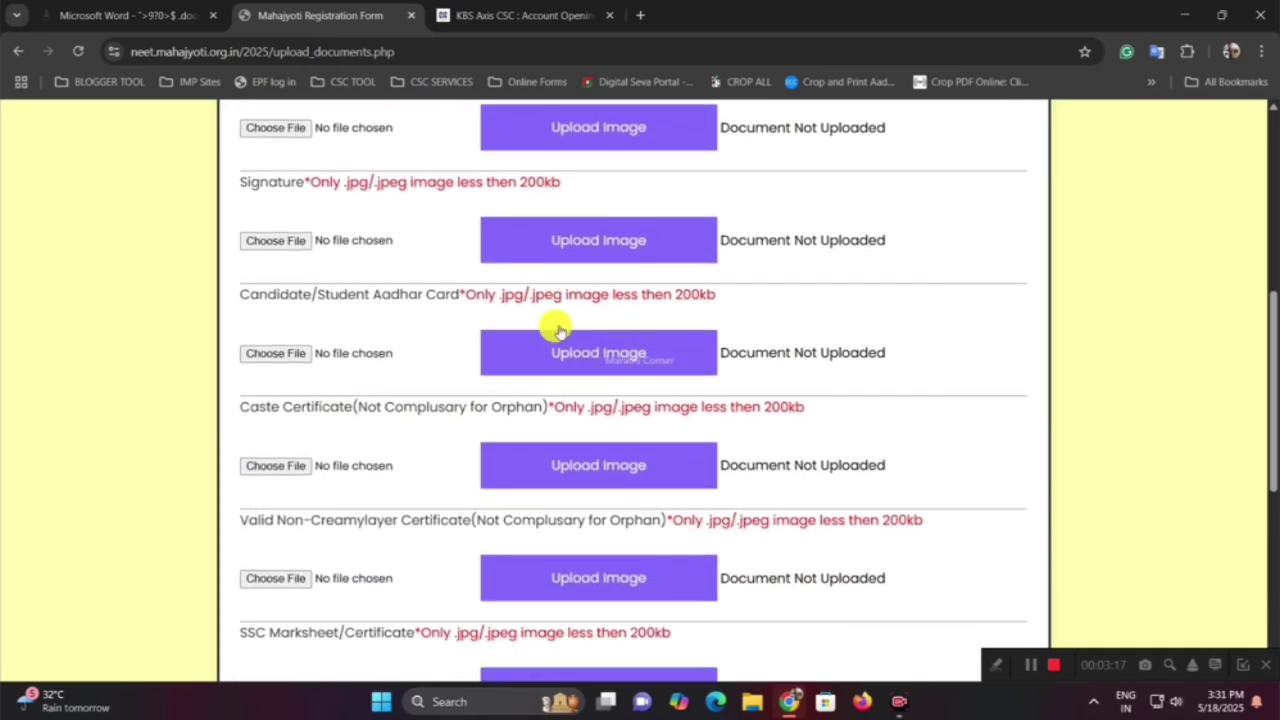
{"action": "scroll", "coordinate": [558, 327], "scroll_direction": "down", "scroll_amount": 4}
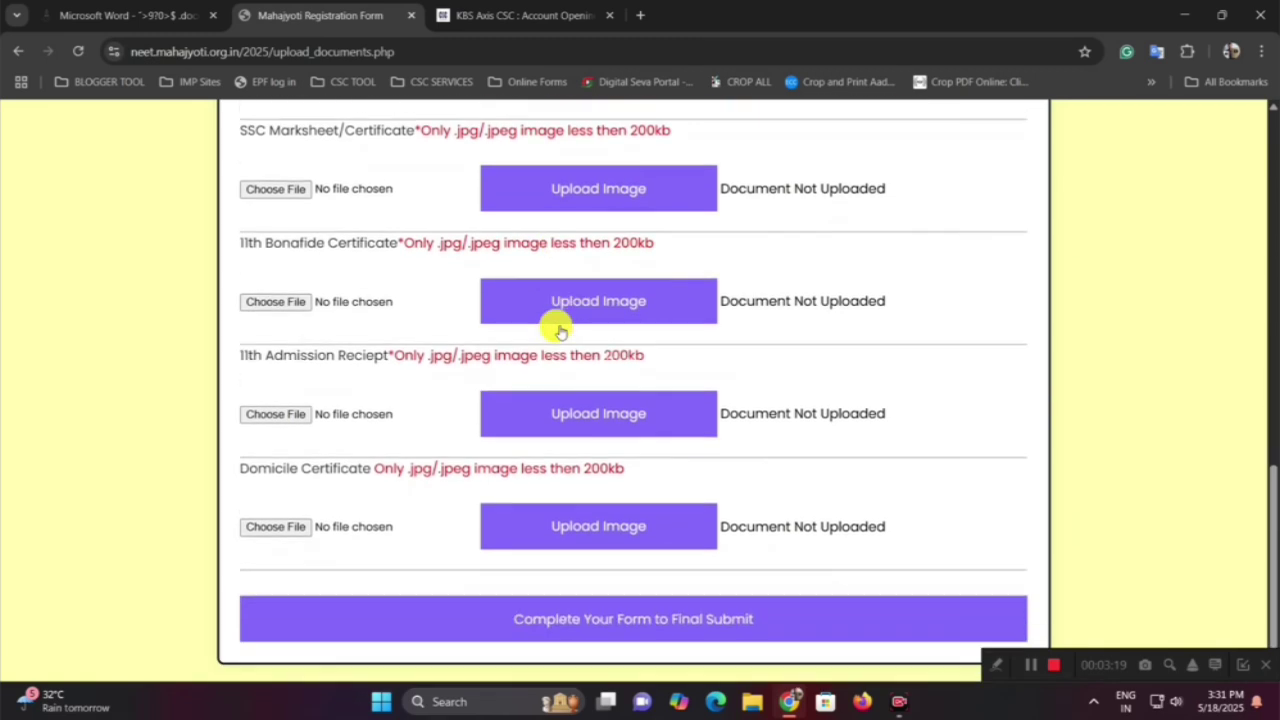
{"action": "scroll", "coordinate": [590, 490], "scroll_direction": "up", "scroll_amount": 4}
{"action": "scroll", "coordinate": [590, 490], "scroll_direction": "up", "scroll_amount": 3}
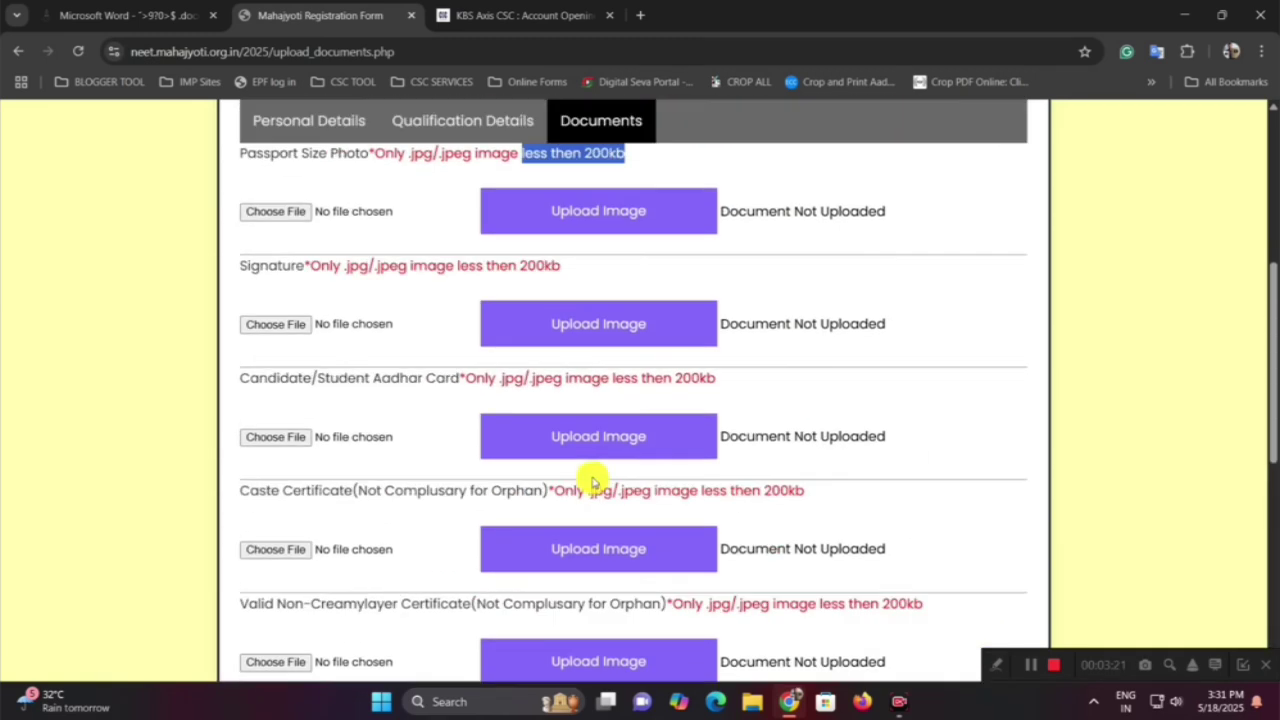
{"action": "scroll", "coordinate": [591, 480], "scroll_direction": "up", "scroll_amount": 3}
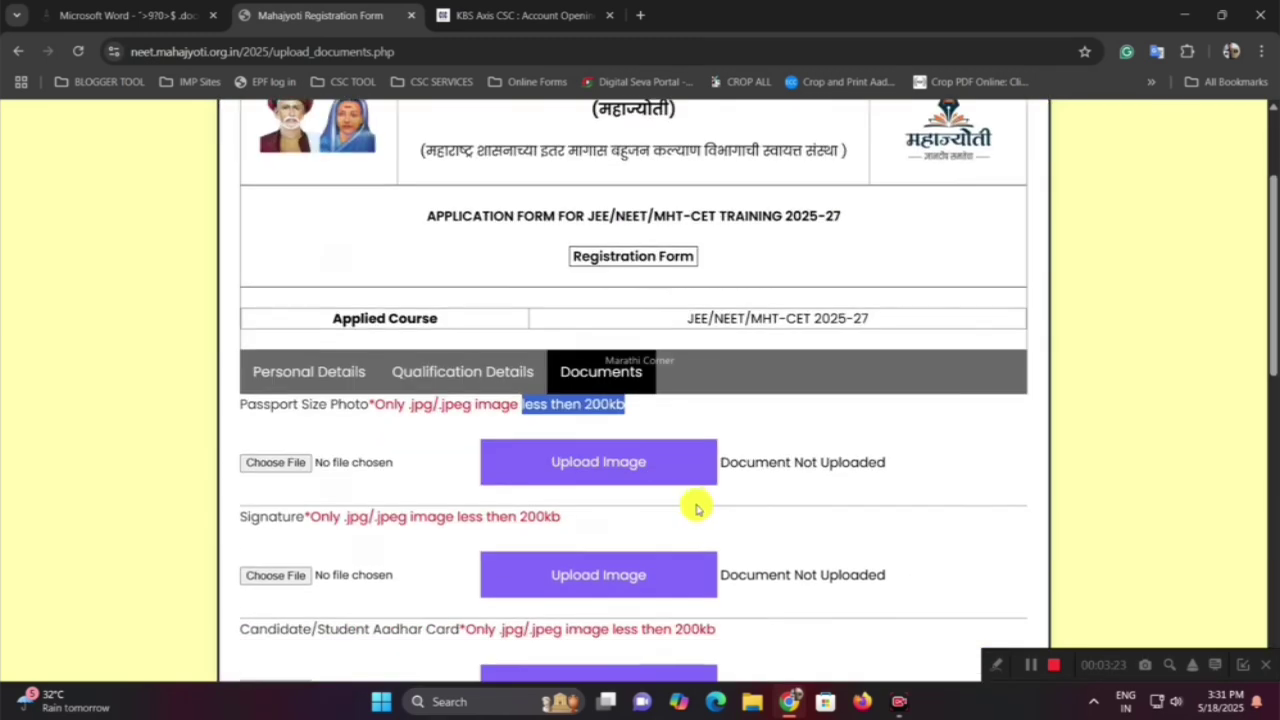
{"action": "scroll", "coordinate": [696, 508], "scroll_direction": "down", "scroll_amount": 2}
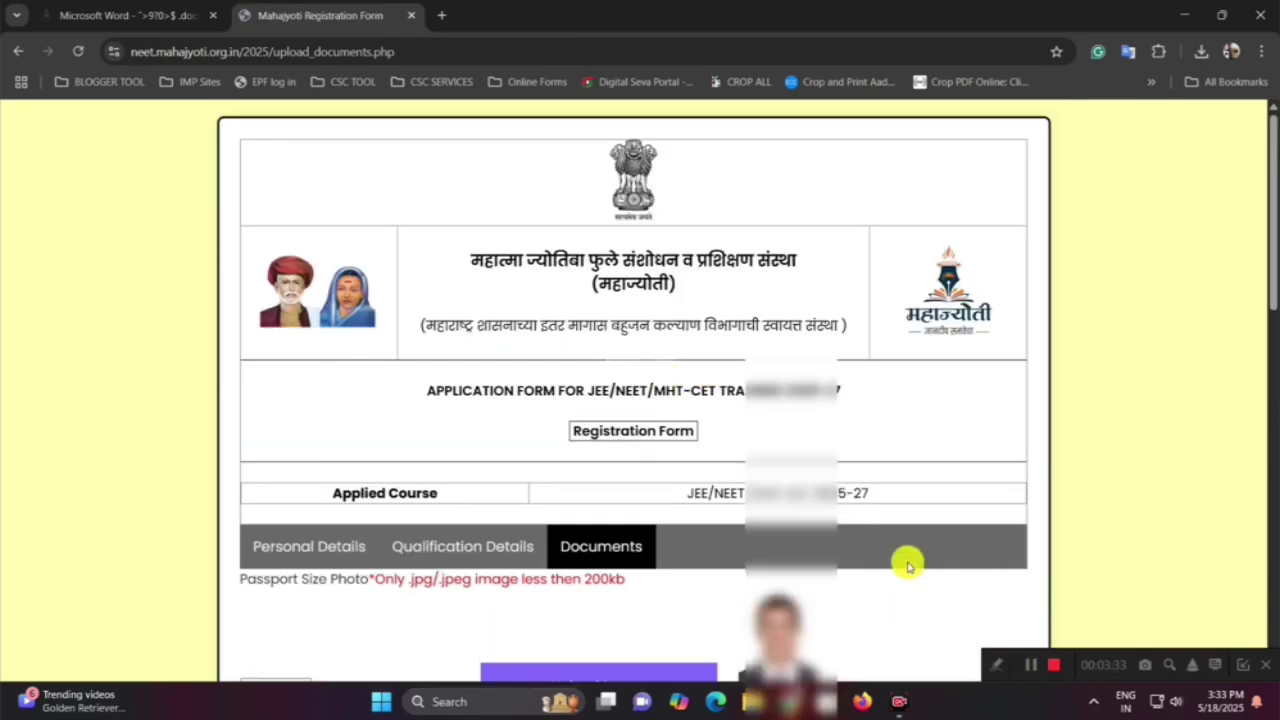
Step: Go through the passport size photo, signature and candidate Aadhar card upload entries
{"action": "scroll", "coordinate": [870, 540], "scroll_direction": "down", "scroll_amount": 2}
{"action": "scroll", "coordinate": [855, 515], "scroll_direction": "down", "scroll_amount": 1}
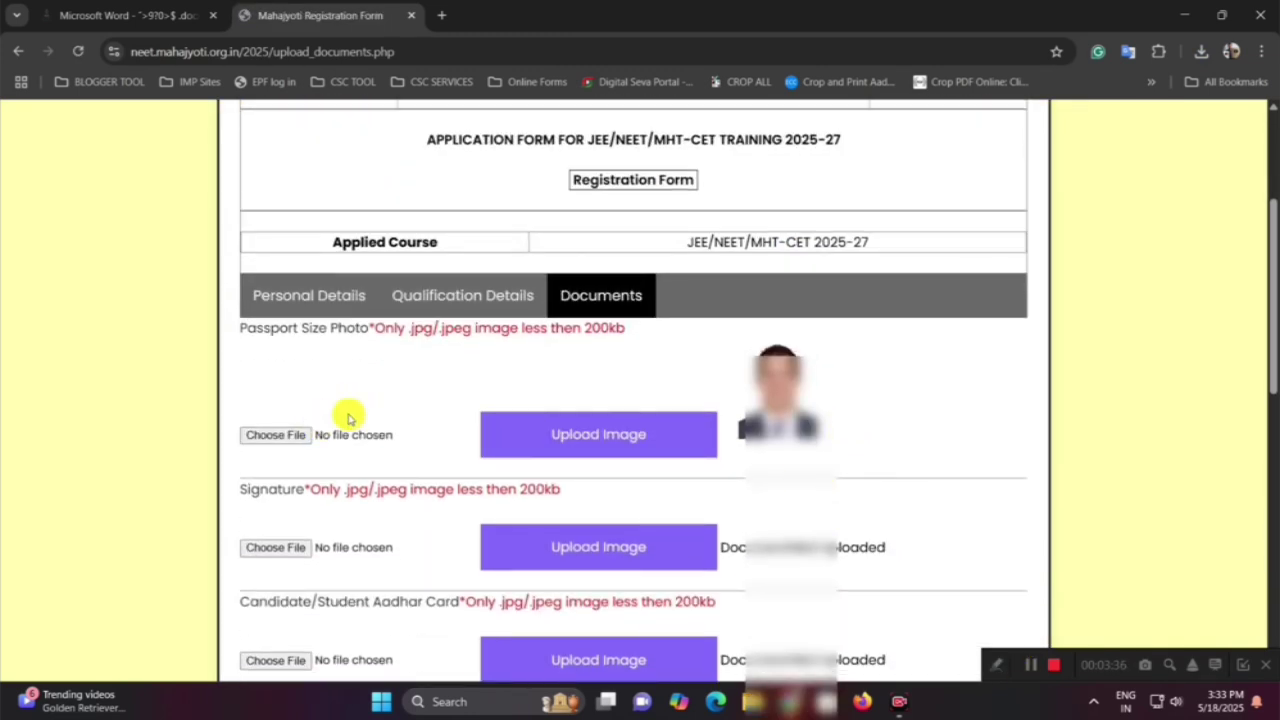
{"action": "scroll", "coordinate": [300, 250], "scroll_direction": "down", "scroll_amount": 3}
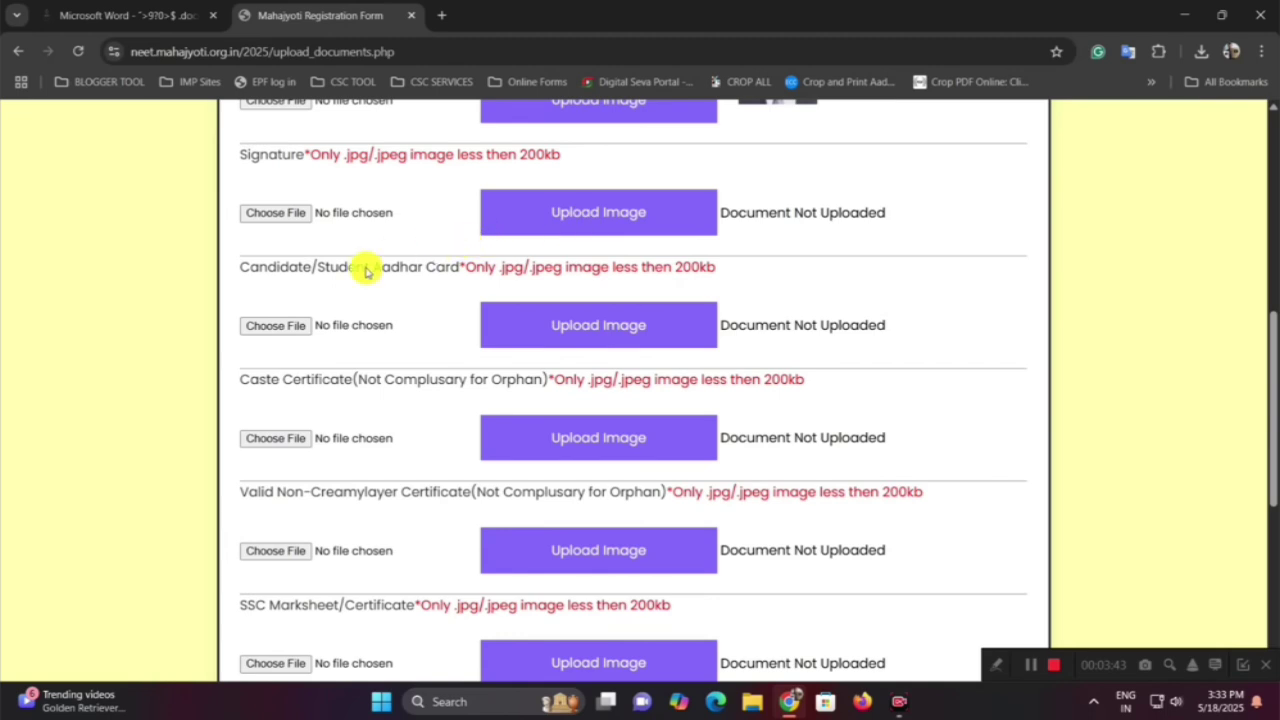
{"action": "left_click_drag", "start_coordinate": [282, 283], "coordinate": [427, 268]}
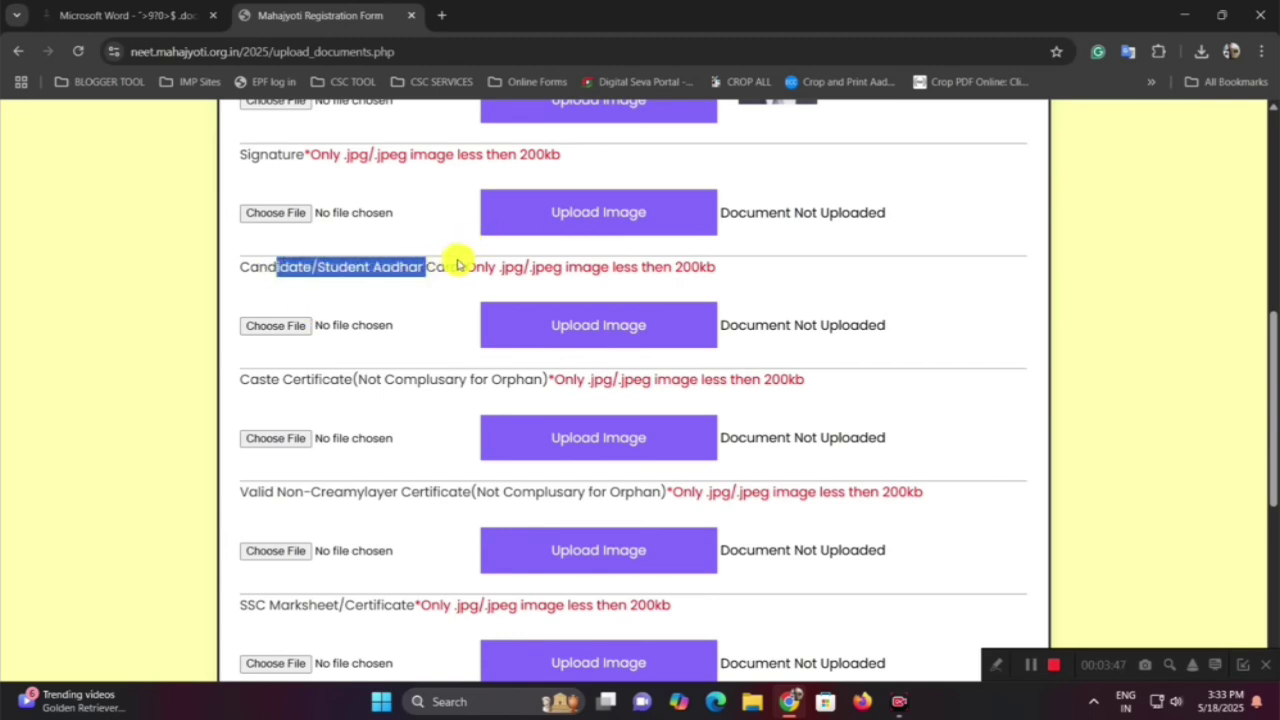
{"action": "left_click", "coordinate": [433, 275]}
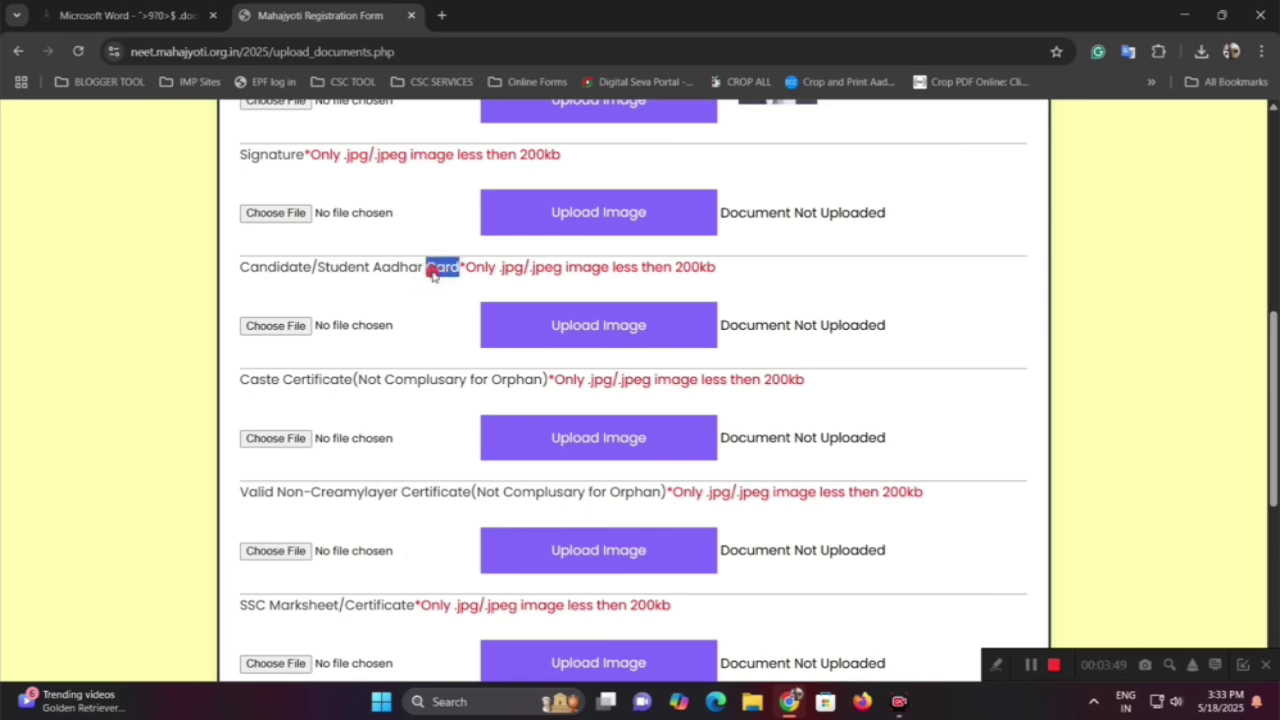
{"action": "triple_click", "coordinate": [433, 274]}
{"action": "left_click", "coordinate": [437, 272]}
{"action": "scroll", "coordinate": [416, 277], "scroll_direction": "down", "scroll_amount": 1}
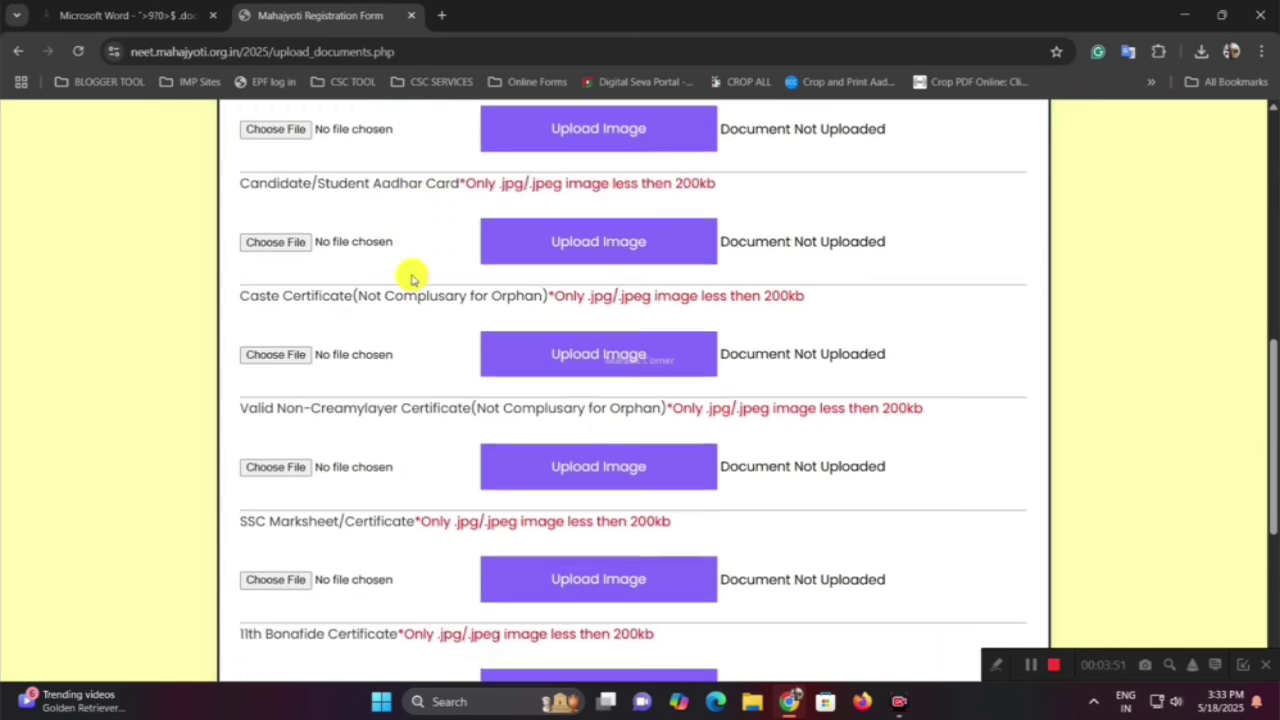
Step: Examine the caste certificate upload entry and its note about orphan applicants
{"action": "left_click_drag", "start_coordinate": [283, 296], "coordinate": [397, 296]}
{"action": "left_click", "coordinate": [415, 301]}
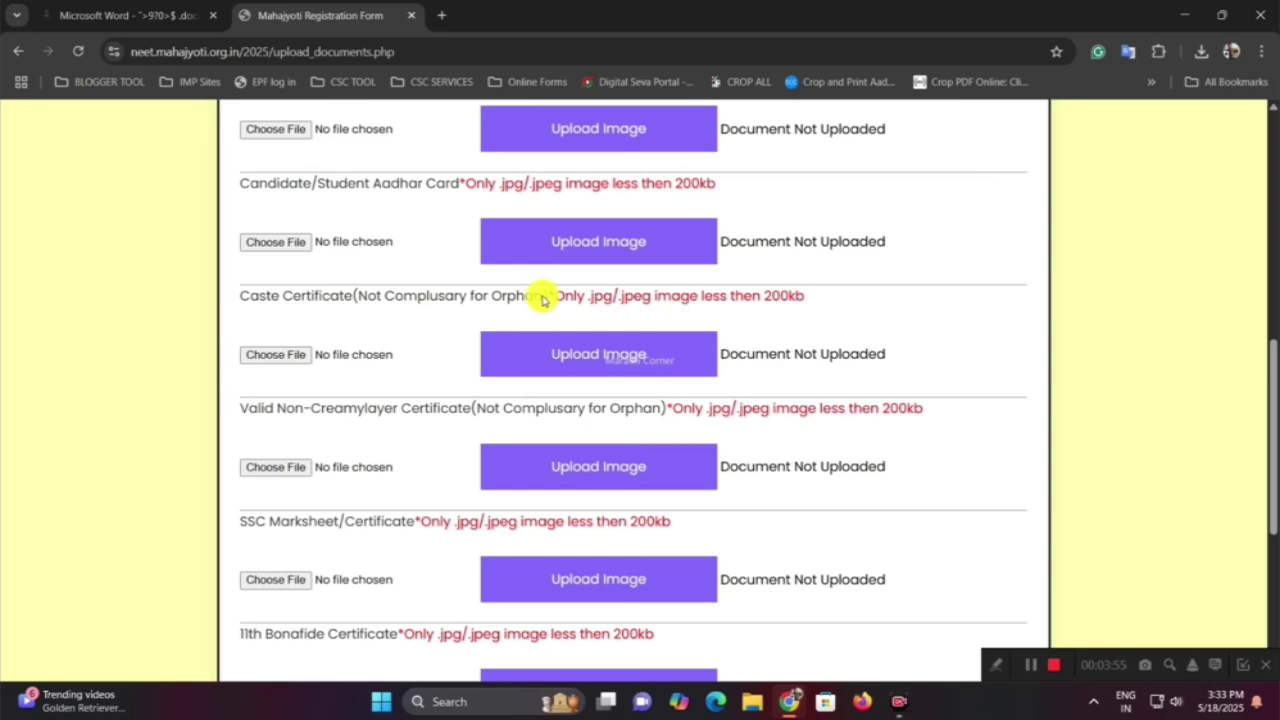
{"action": "left_click_drag", "start_coordinate": [541, 299], "coordinate": [366, 297]}
{"action": "left_click", "coordinate": [282, 306]}
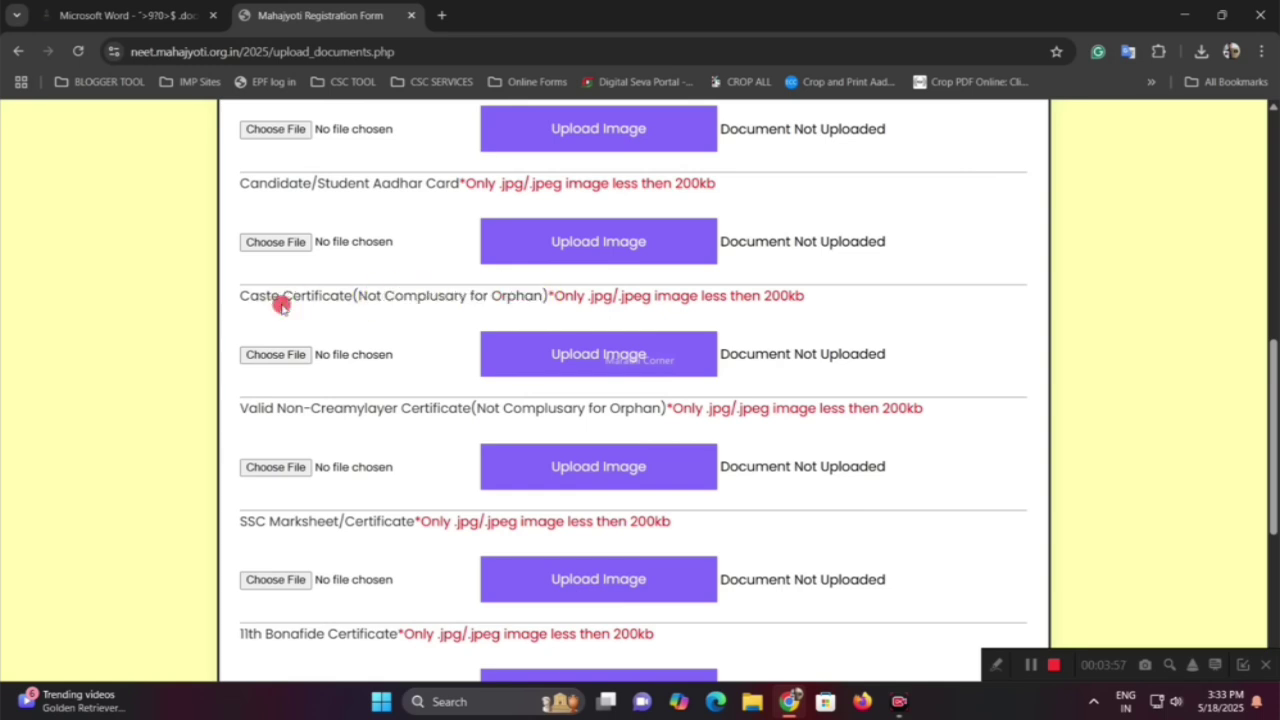
{"action": "left_click_drag", "start_coordinate": [282, 306], "coordinate": [449, 297]}
{"action": "left_click", "coordinate": [443, 304]}
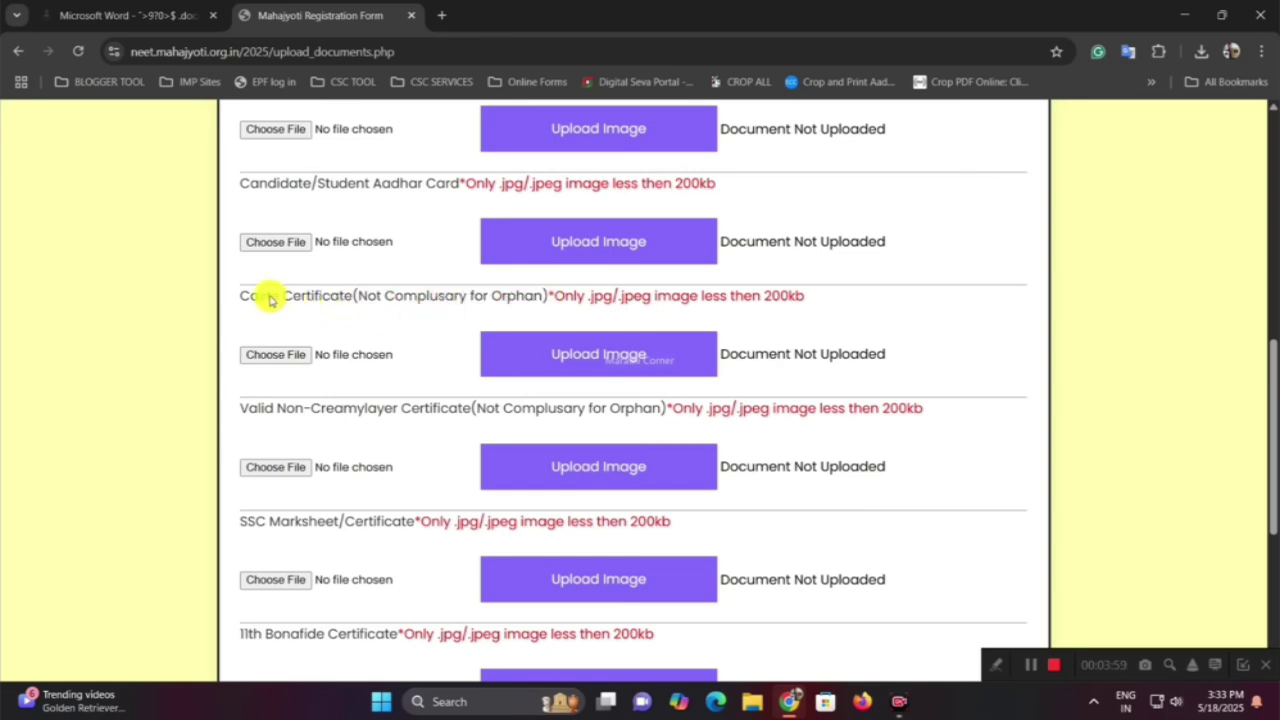
{"action": "left_click_drag", "start_coordinate": [278, 299], "coordinate": [367, 311]}
{"action": "left_click", "coordinate": [363, 291]}
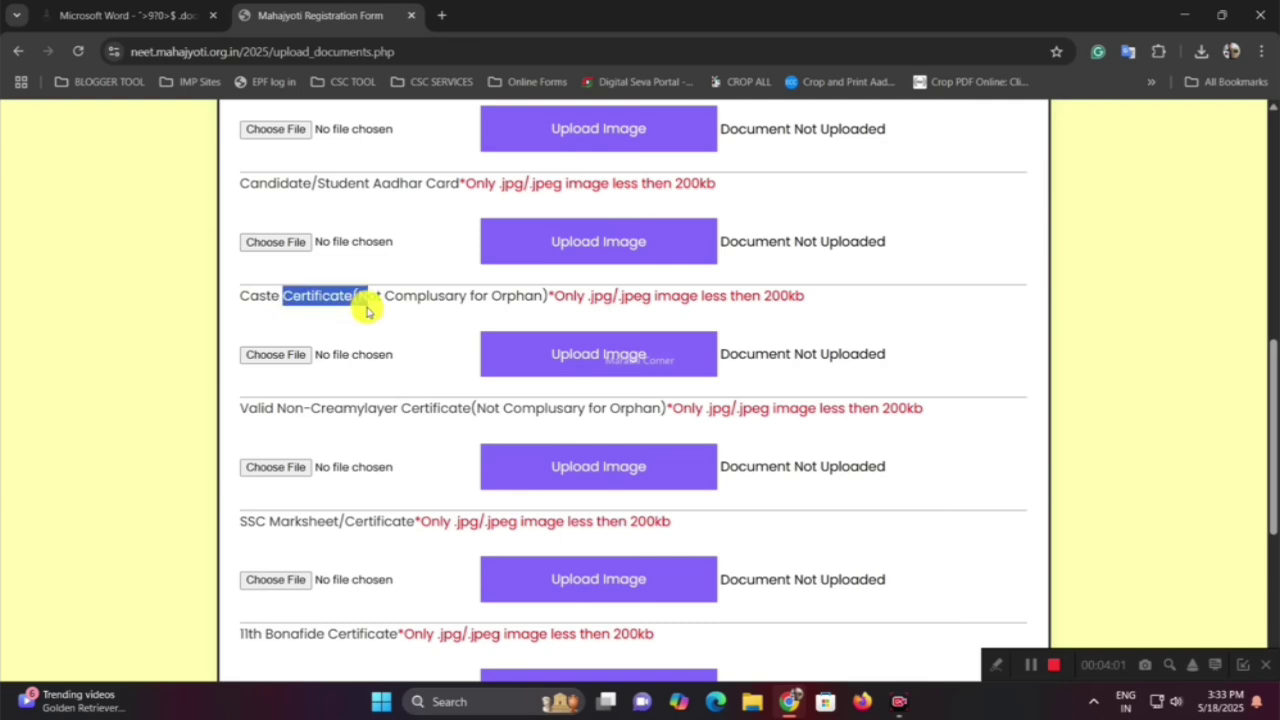
Step: Examine the valid non-creamylayer certificate and SSC marksheet/certificate upload entries
{"action": "scroll", "coordinate": [437, 305], "scroll_direction": "down", "scroll_amount": 1}
{"action": "left_click_drag", "start_coordinate": [258, 325], "coordinate": [447, 326]}
{"action": "left_click", "coordinate": [486, 334]}
{"action": "scroll", "coordinate": [443, 323], "scroll_direction": "down", "scroll_amount": 2}
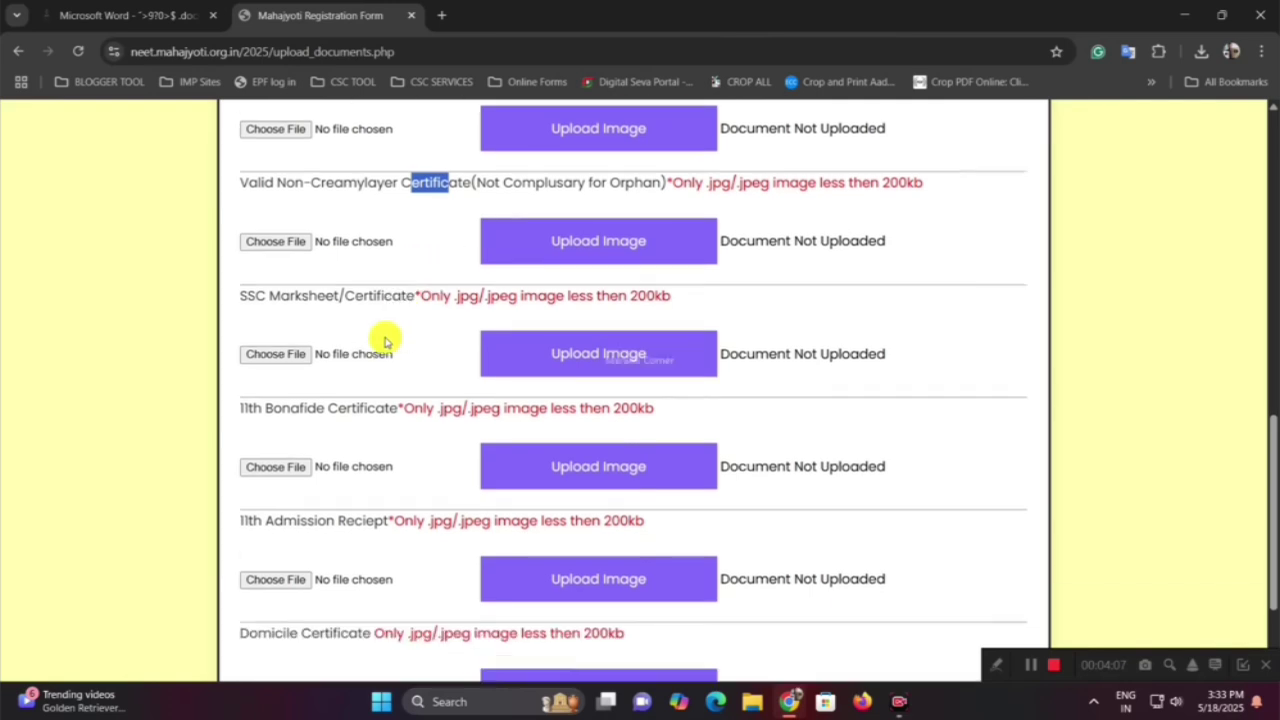
{"action": "left_click_drag", "start_coordinate": [270, 275], "coordinate": [395, 281]}
{"action": "left_click", "coordinate": [330, 277]}
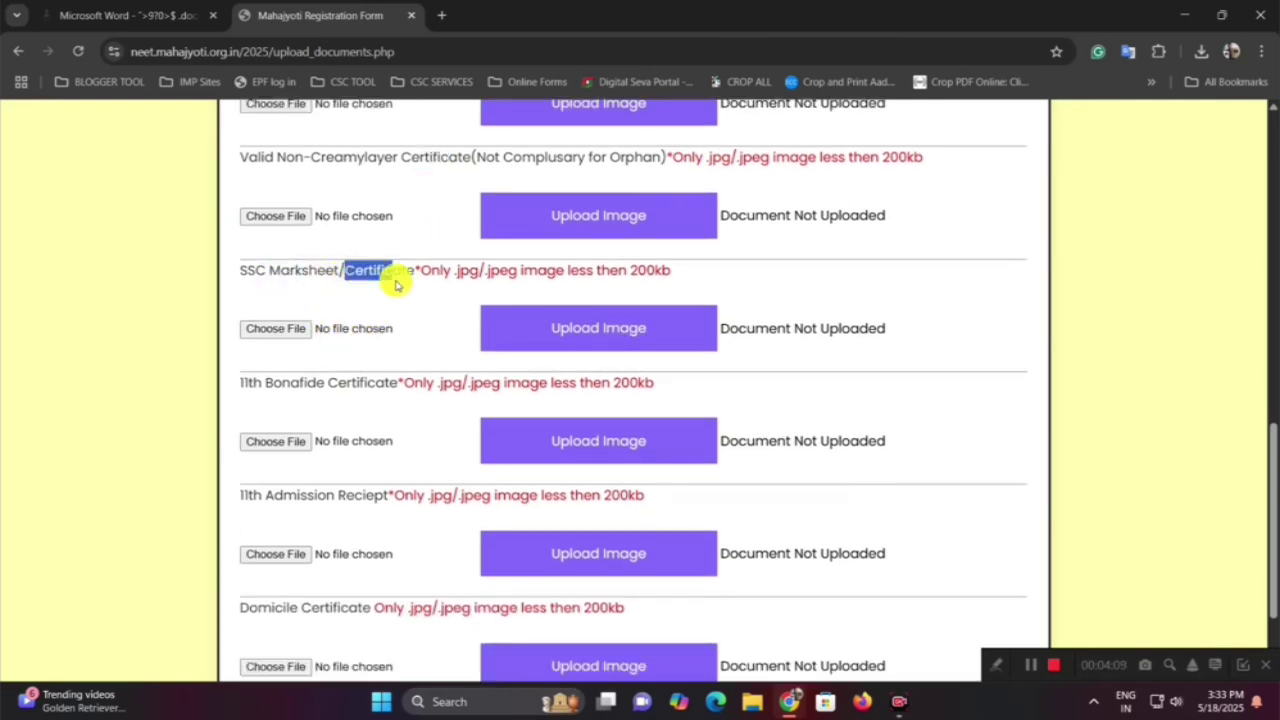
{"action": "left_click", "coordinate": [409, 277]}
{"action": "scroll", "coordinate": [390, 300], "scroll_direction": "down", "scroll_amount": 1}
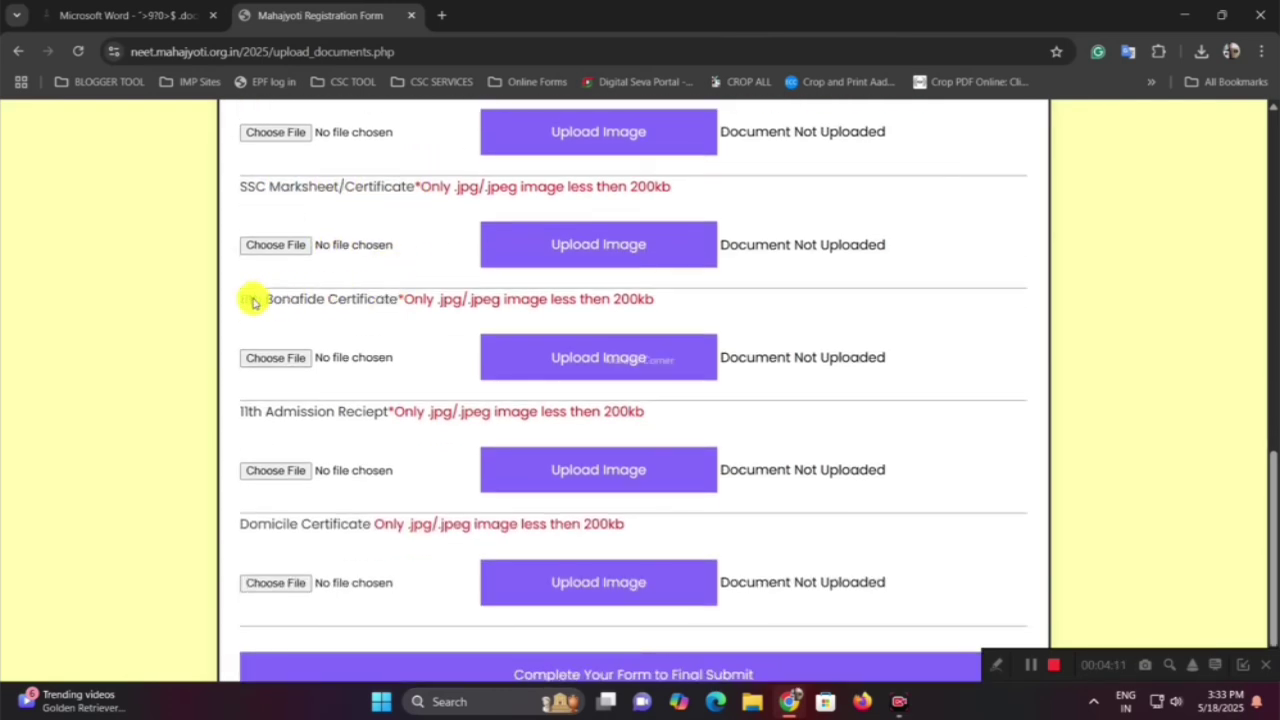
Step: Examine the 11th bonafide certificate, 11th admission receipt and domicile certificate upload entries
{"action": "mouse_move", "coordinate": [253, 302]}
{"action": "left_mouse_down"}
{"action": "mouse_move", "coordinate": [362, 306]}
{"action": "mouse_move", "coordinate": [343, 297]}
{"action": "left_mouse_up"}
{"action": "left_click", "coordinate": [376, 302]}
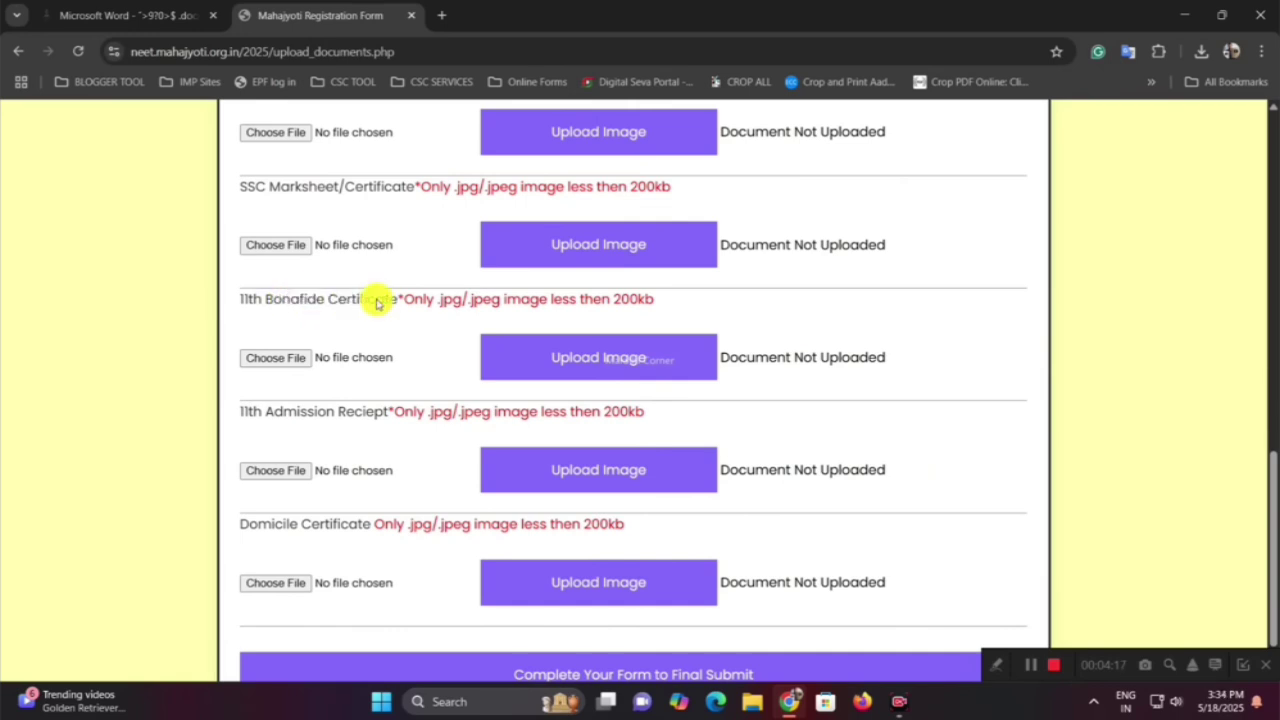
{"action": "scroll", "coordinate": [376, 302], "scroll_direction": "down", "scroll_amount": 1}
{"action": "left_click_drag", "start_coordinate": [271, 357], "coordinate": [244, 358]}
{"action": "left_click", "coordinate": [376, 356]}
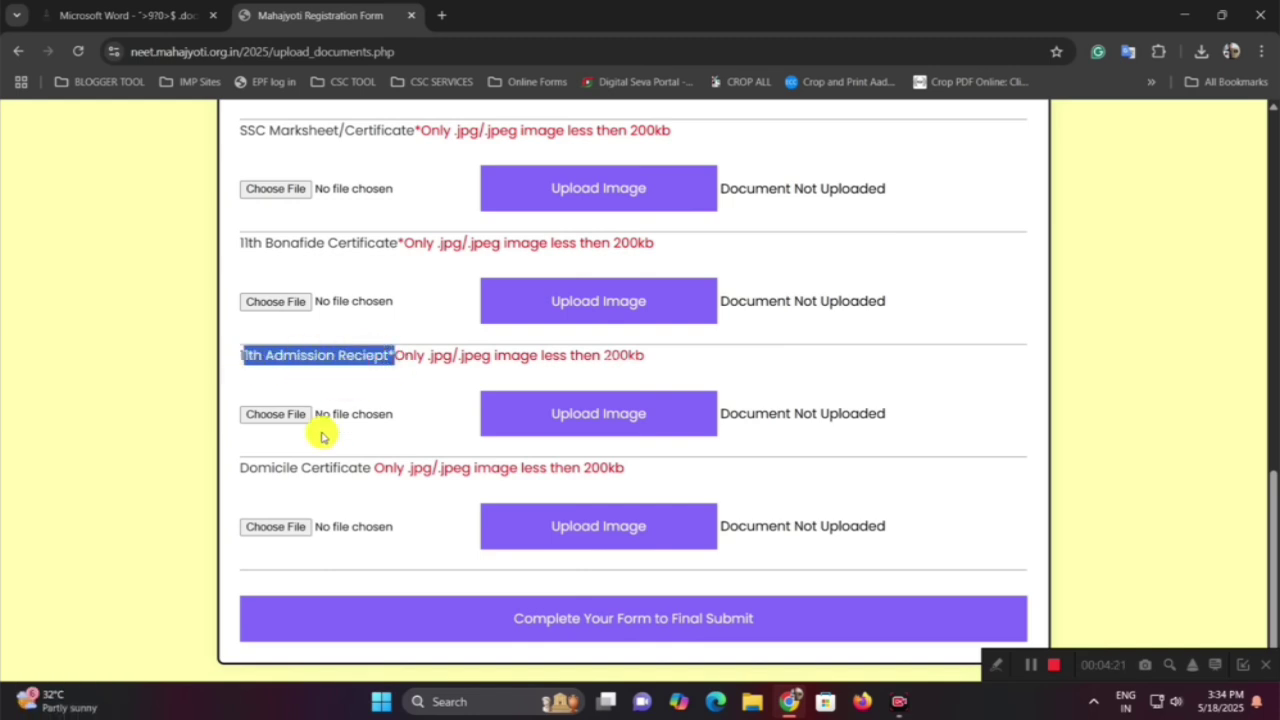
{"action": "left_click_drag", "start_coordinate": [260, 468], "coordinate": [386, 470]}
{"action": "left_click", "coordinate": [389, 470]}
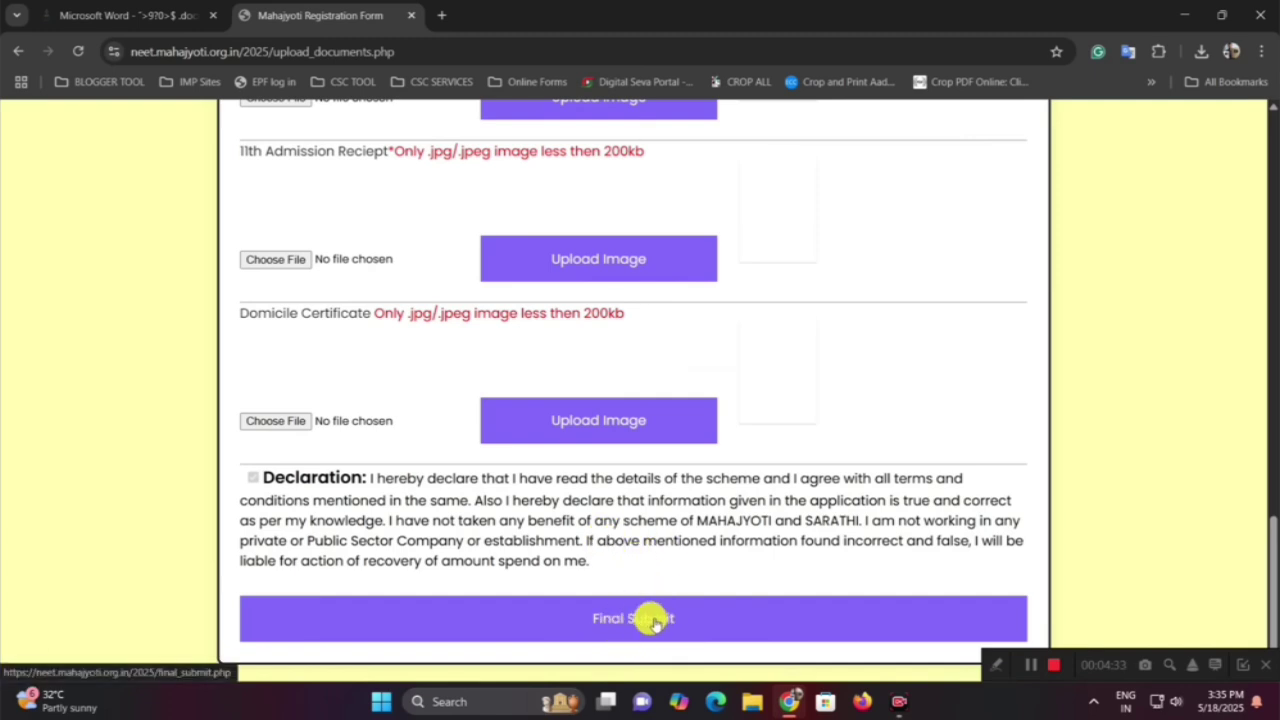
Step: Make the final submission of the application and review the details in the submitted registration form
{"action": "left_click", "coordinate": [652, 620]}
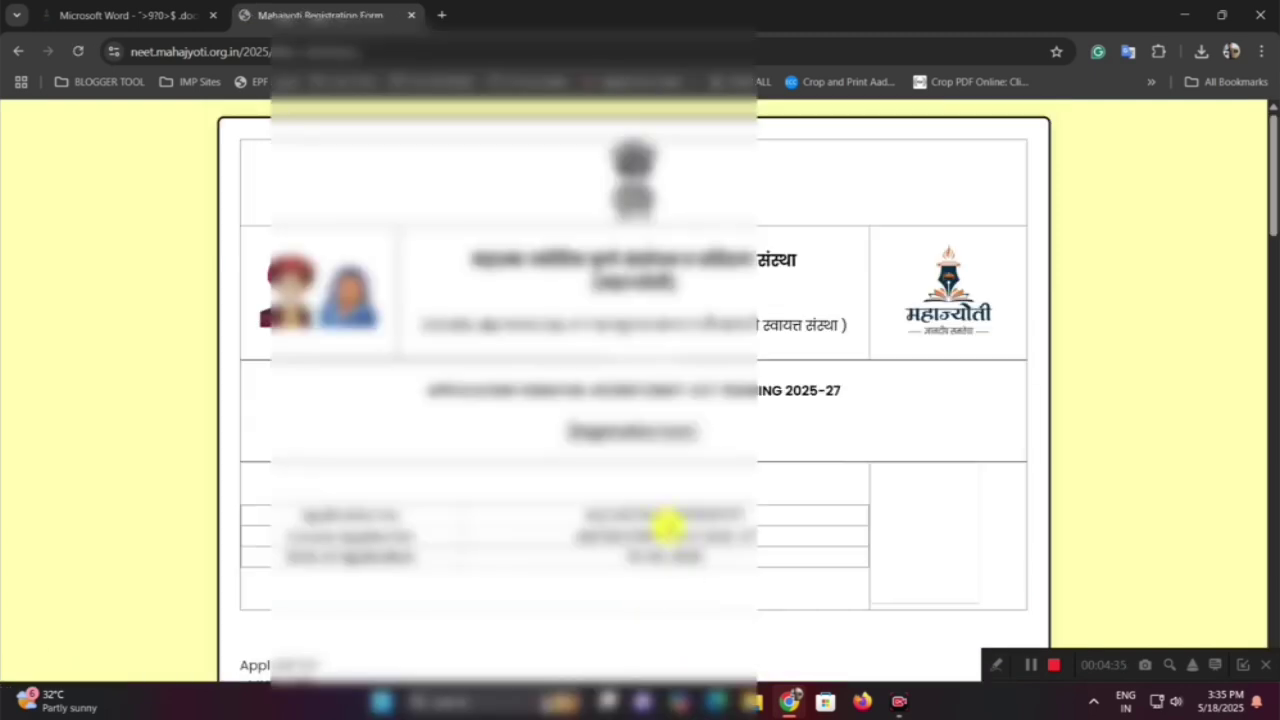
{"action": "scroll", "coordinate": [366, 409], "scroll_direction": "down", "scroll_amount": 1}
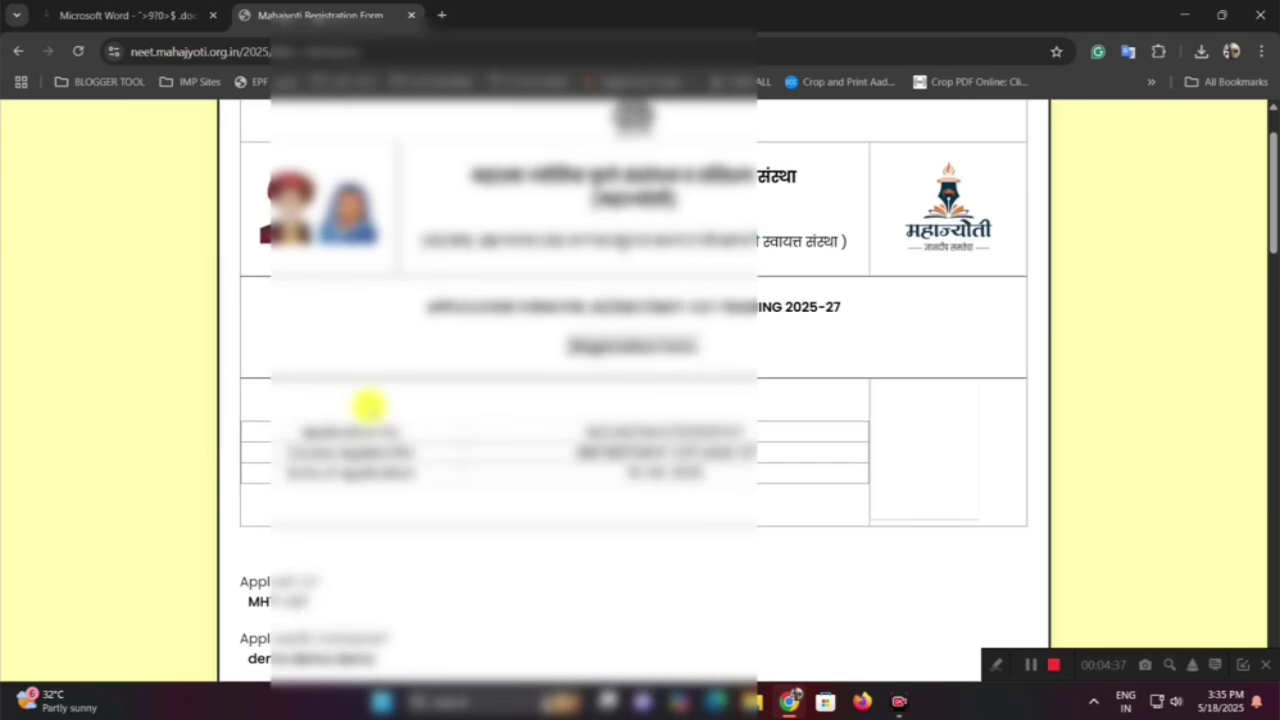
{"action": "scroll", "coordinate": [399, 384], "scroll_direction": "down", "scroll_amount": 1}
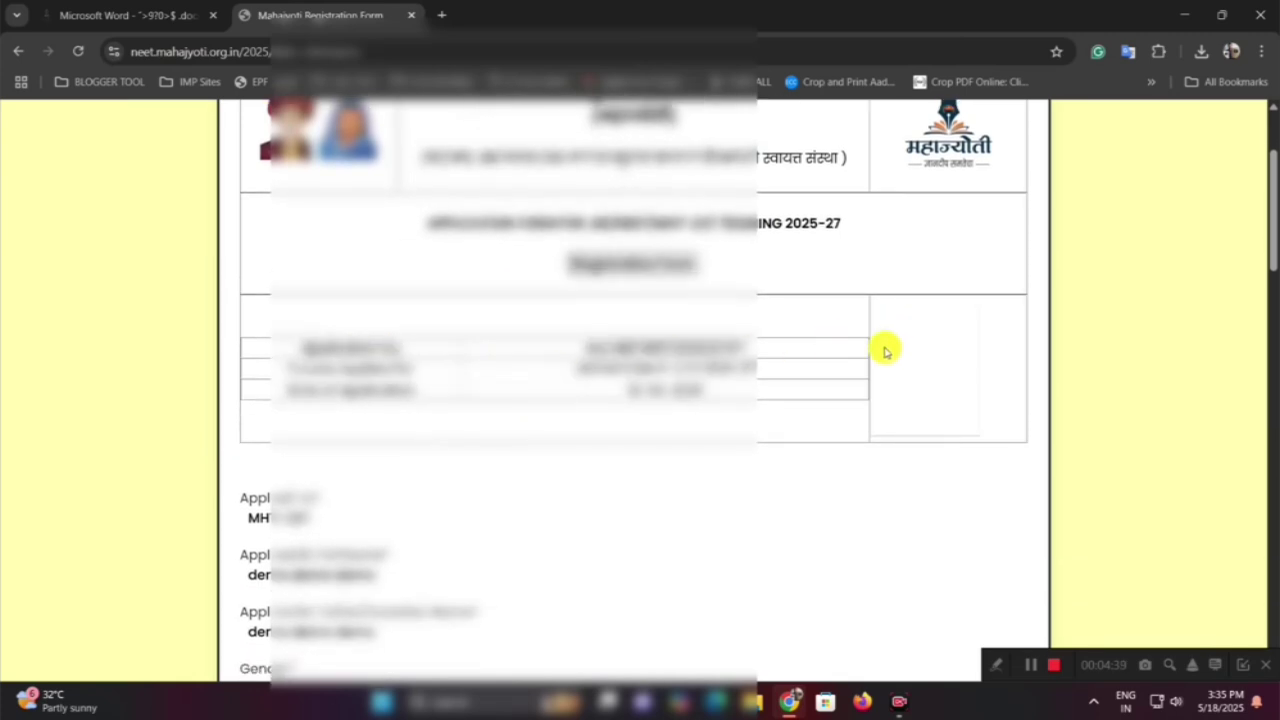
{"action": "scroll", "coordinate": [623, 357], "scroll_direction": "down", "scroll_amount": 5}
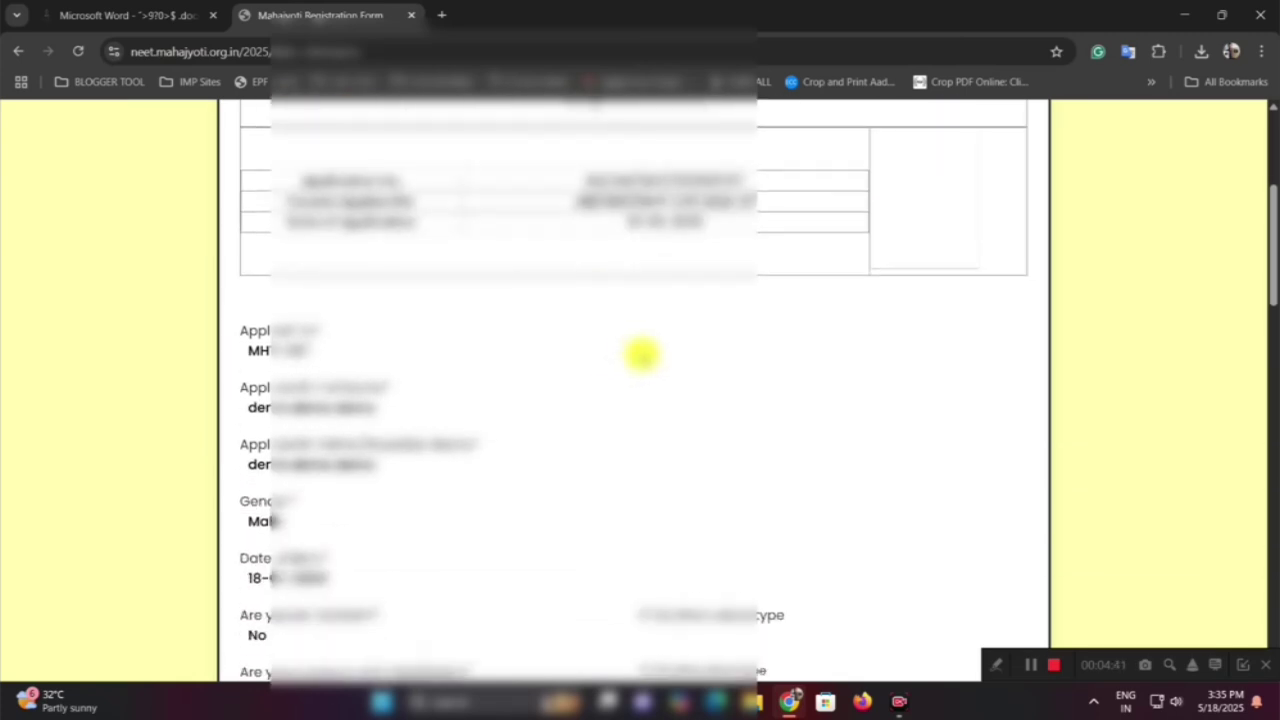
{"action": "scroll", "coordinate": [511, 349], "scroll_direction": "down", "scroll_amount": 15}
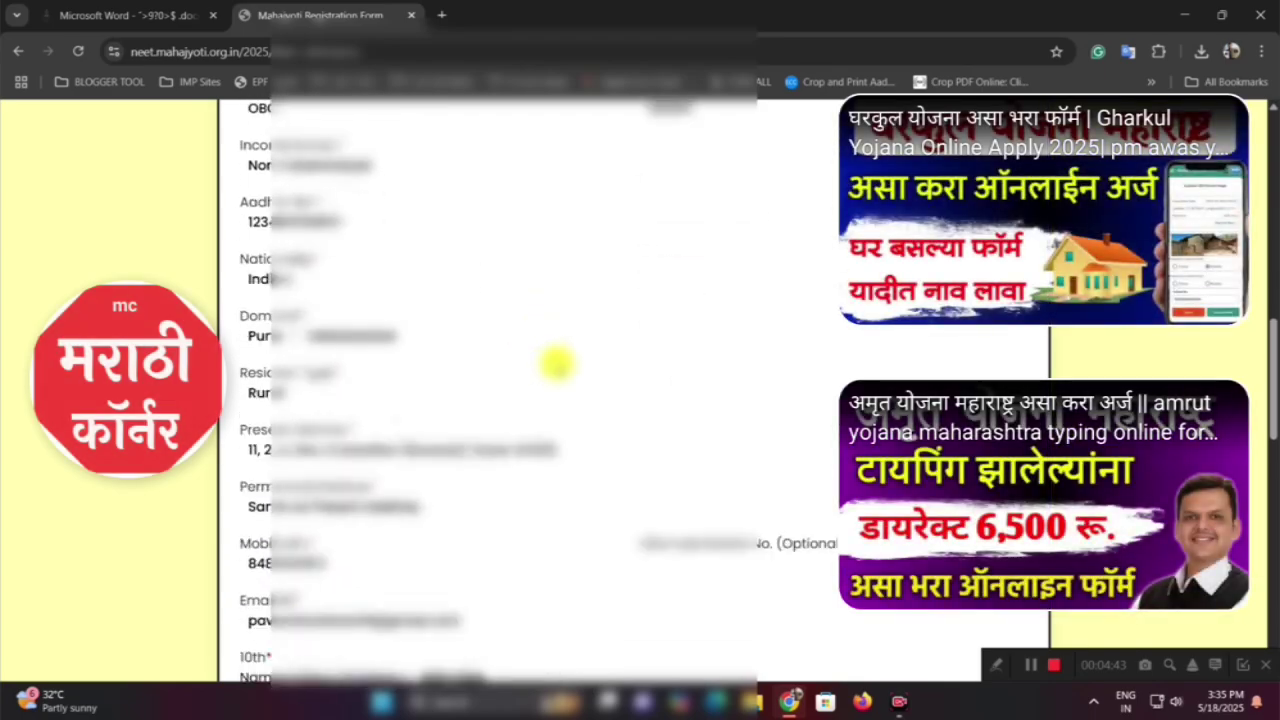